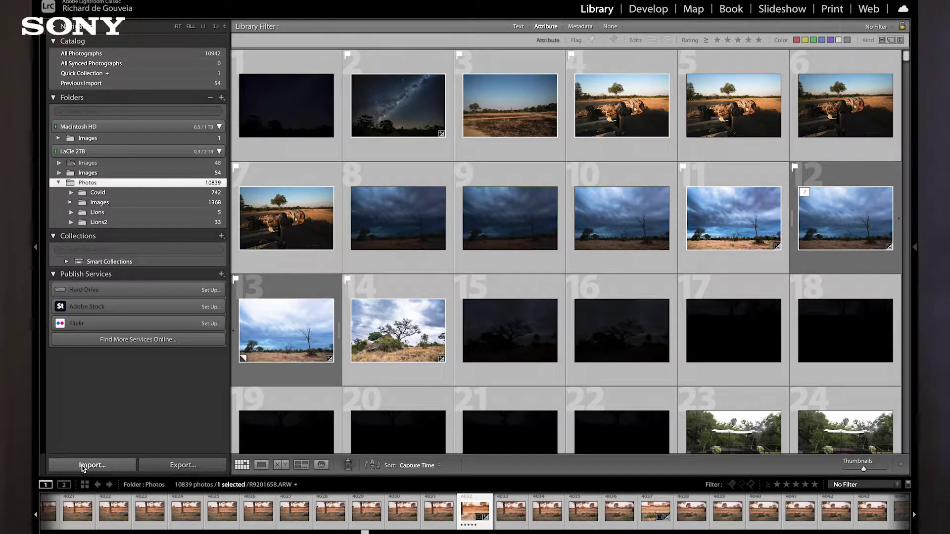
Start an import from the NO NAME card, browse its new photos and preview one impala shot enlarged before returning to the grid
click(82, 467)
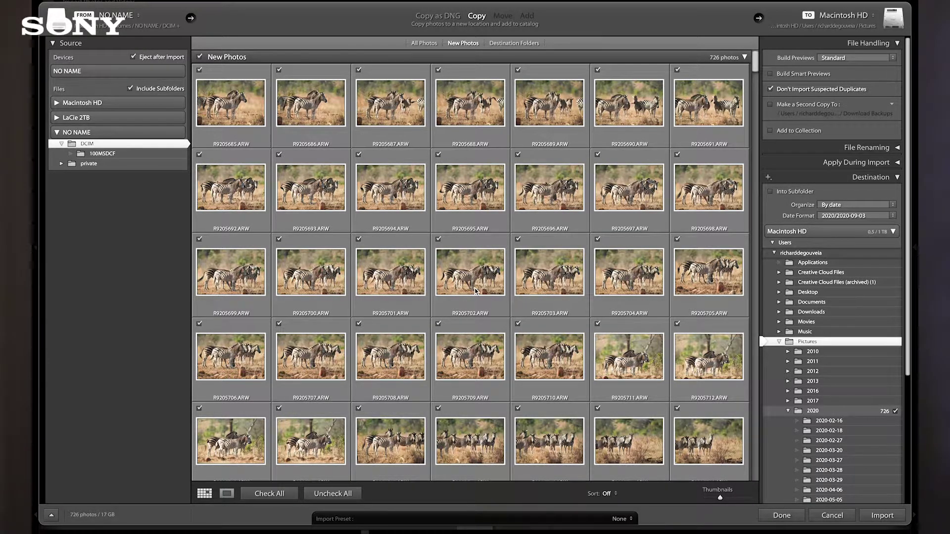
scroll(474, 291, down, 5)
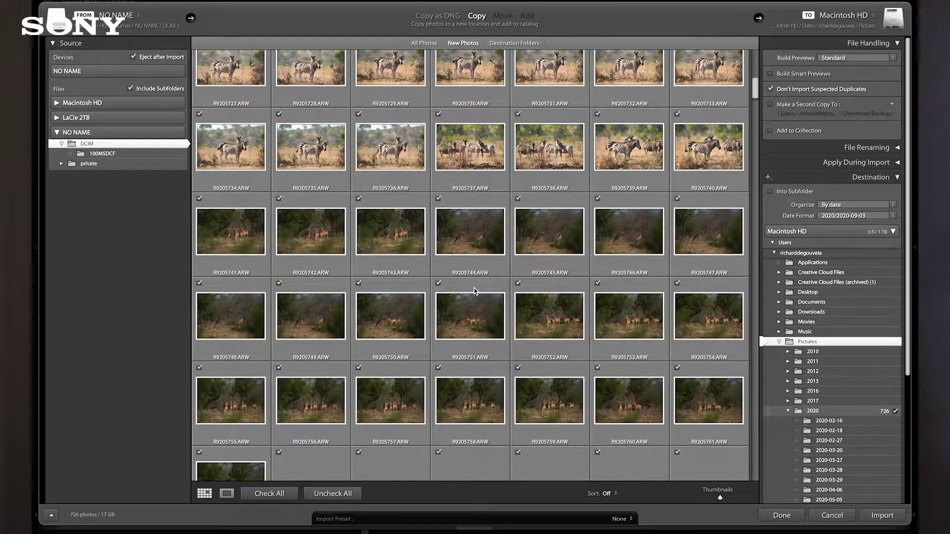
scroll(474, 287, down, 3)
double_click(473, 210)
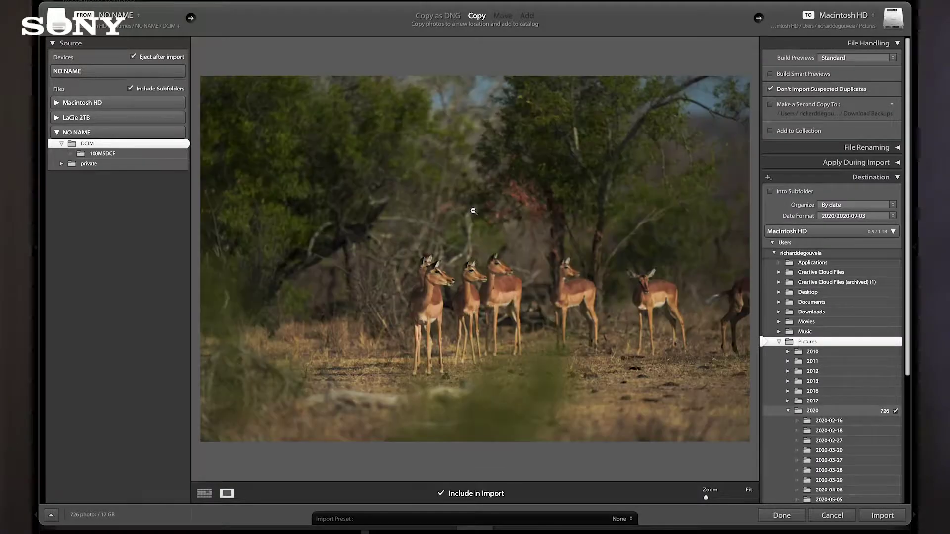
click(204, 494)
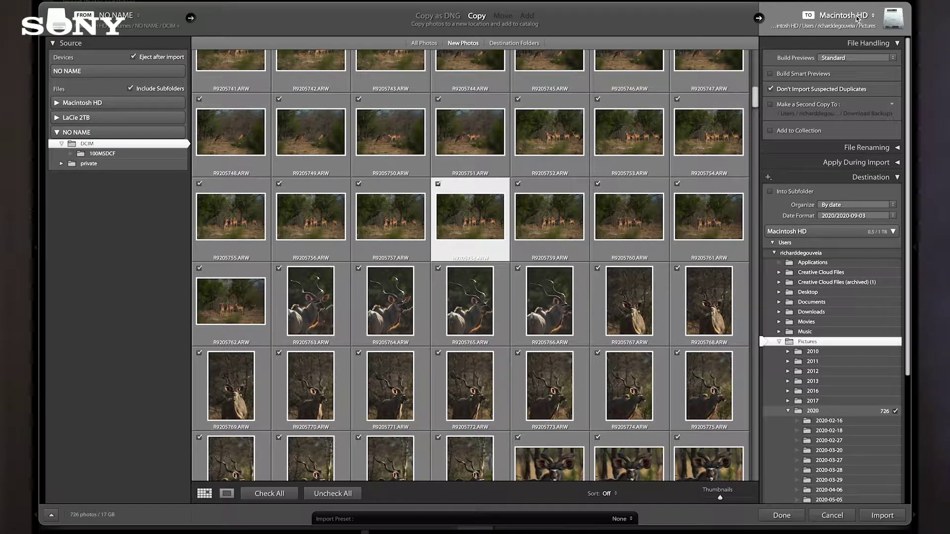
click(872, 18)
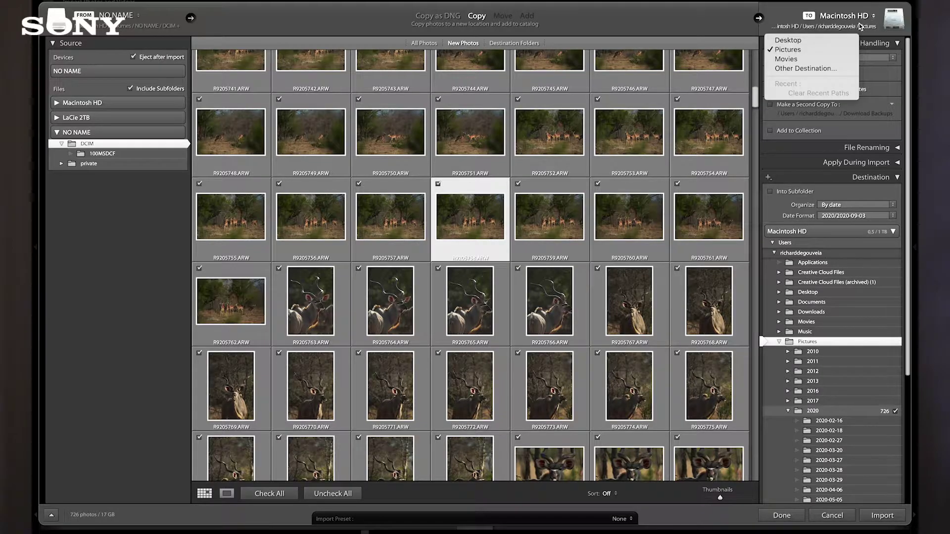
click(813, 70)
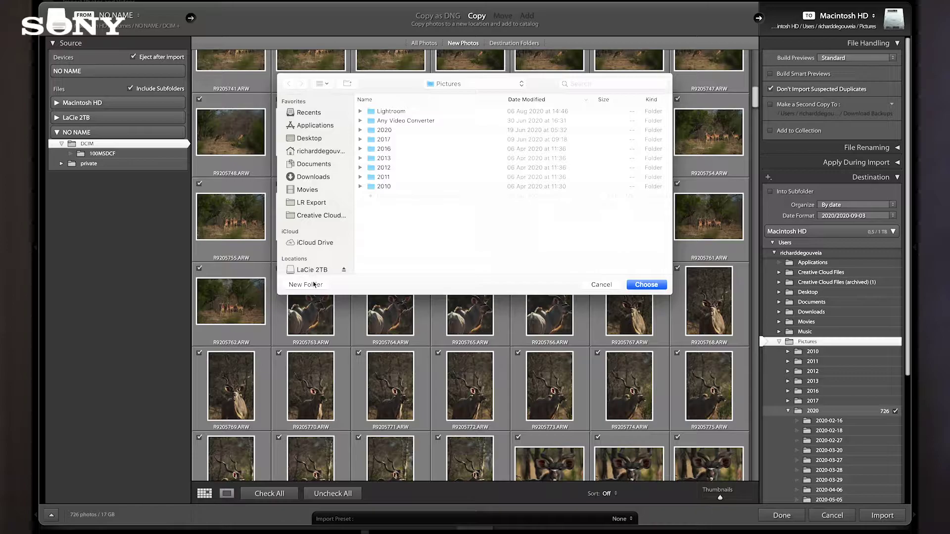
scroll(315, 247, down, 2)
click(315, 241)
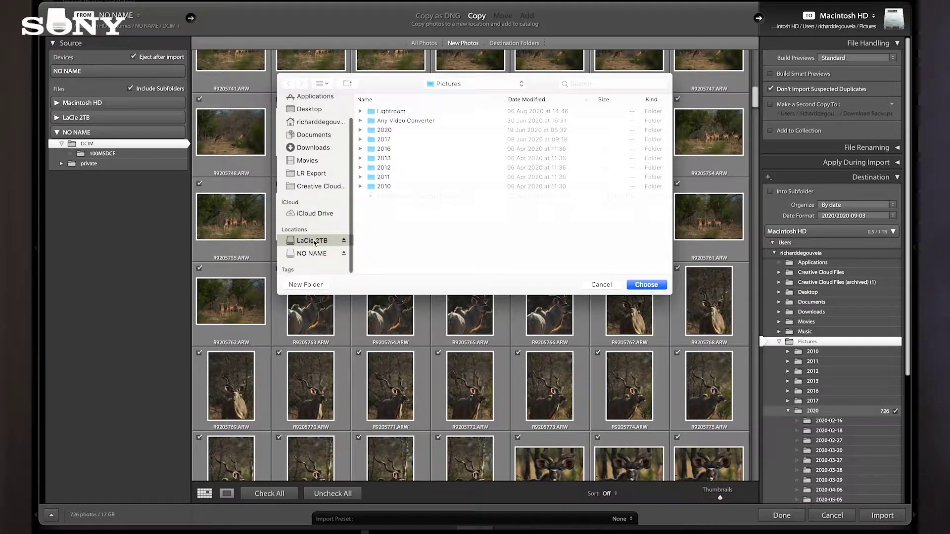
double_click(398, 141)
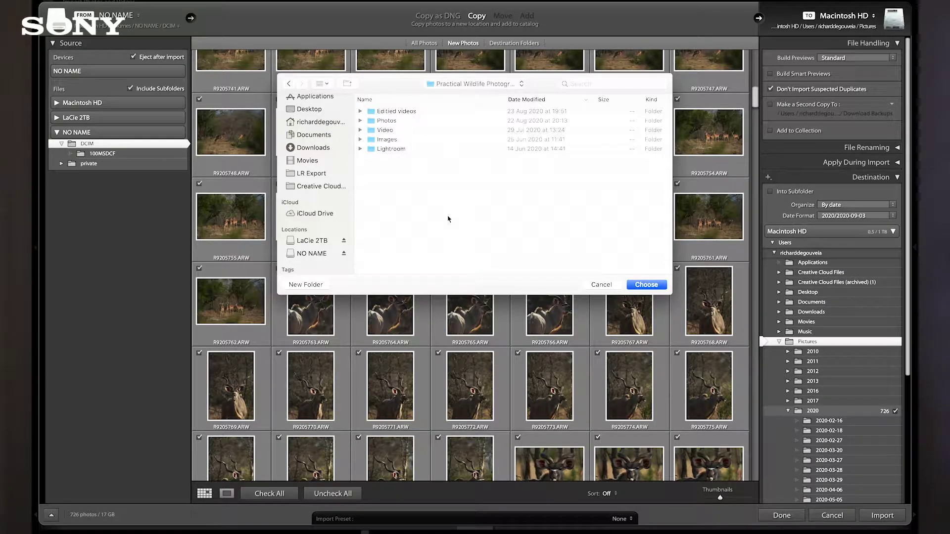
click(602, 285)
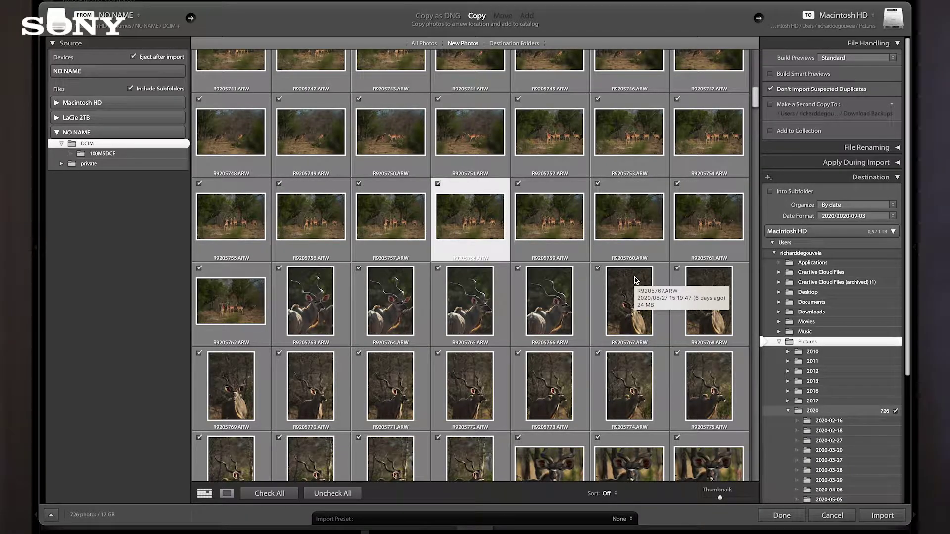
Switch to Finder and select all the raw photos in the card's DCIM/100MSDCF folder
click(236, 525)
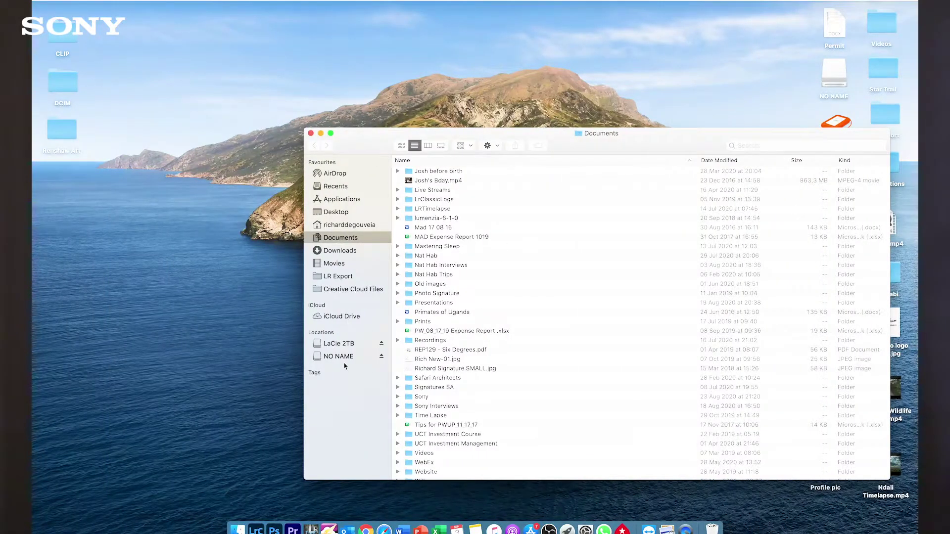
click(339, 357)
double_click(422, 173)
double_click(424, 173)
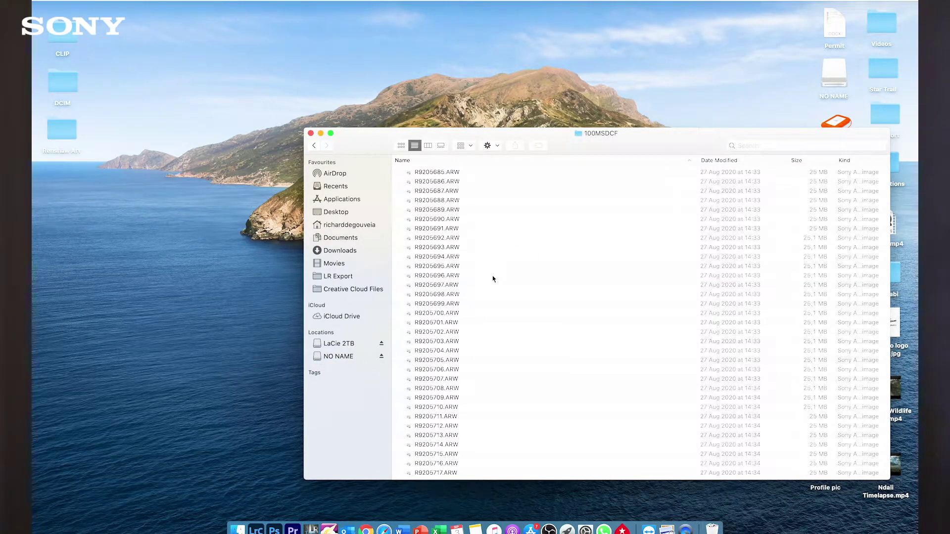
key(super+a)
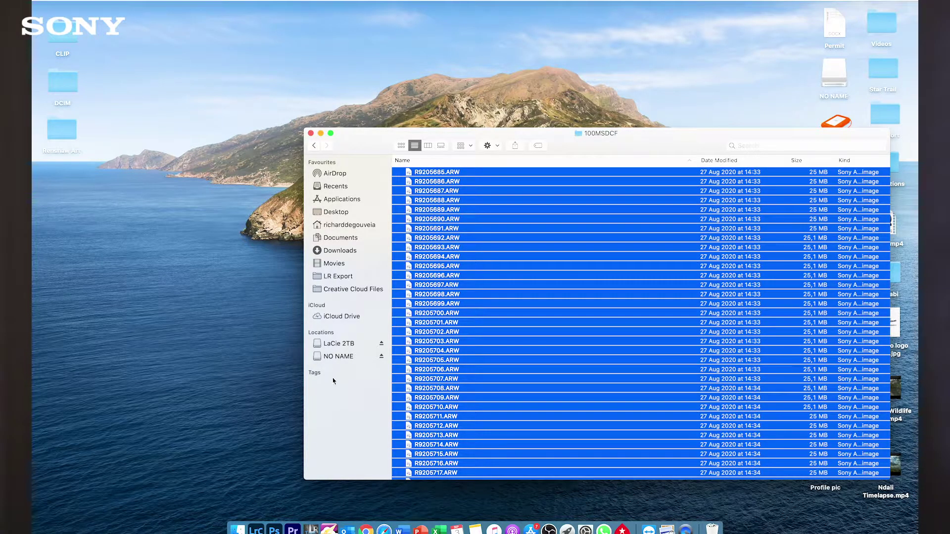
Open LaCie 2TB's Practical Wildlife Photography folder in a new Finder tab and return to the selected 100MSDCF photos
right_click(342, 343)
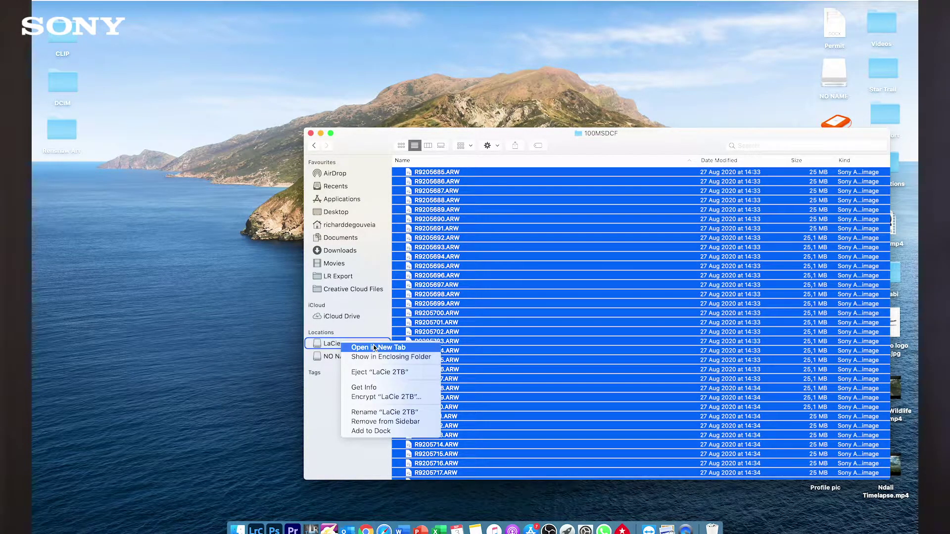
click(374, 347)
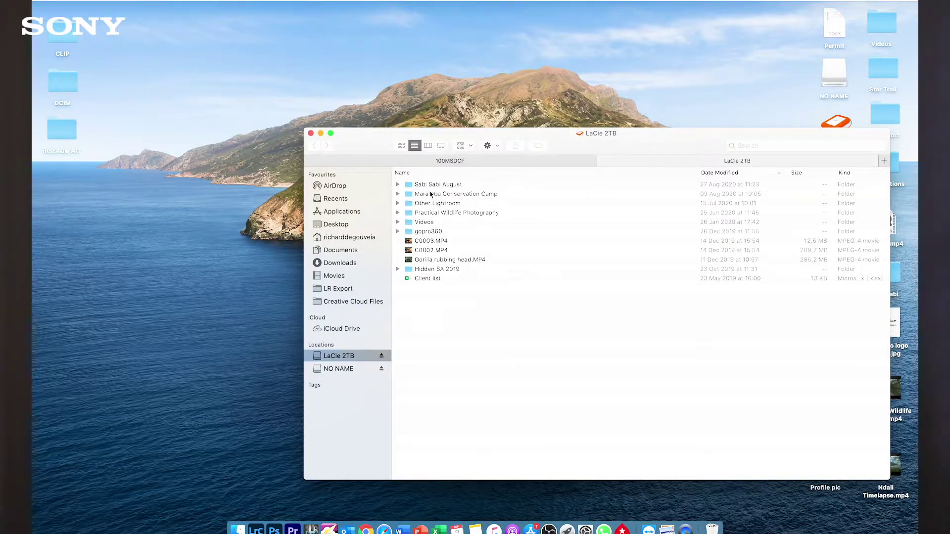
double_click(439, 213)
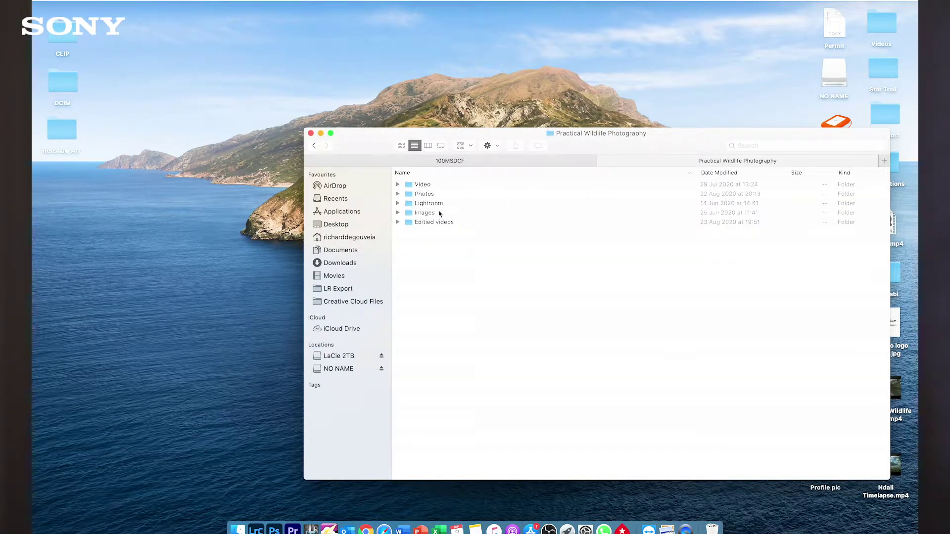
click(457, 161)
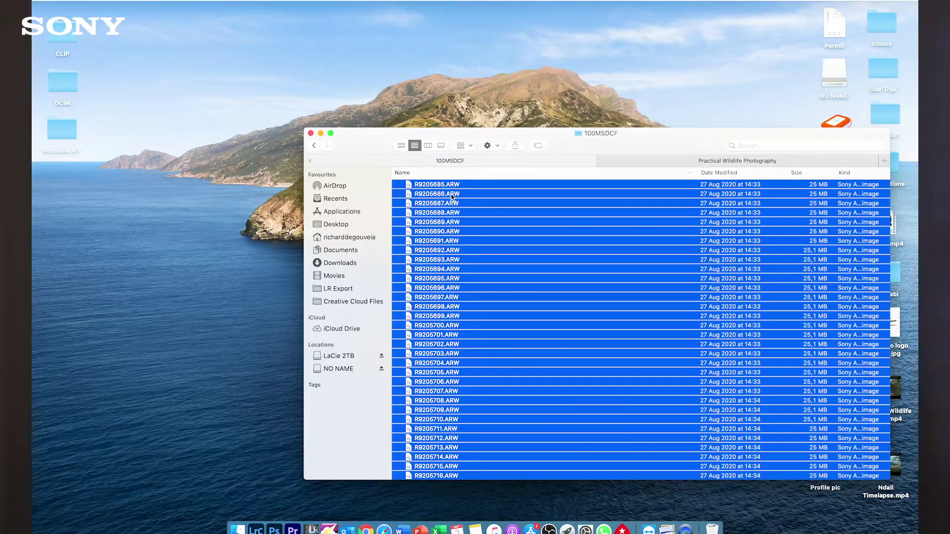
drag(437, 240, 475, 201)
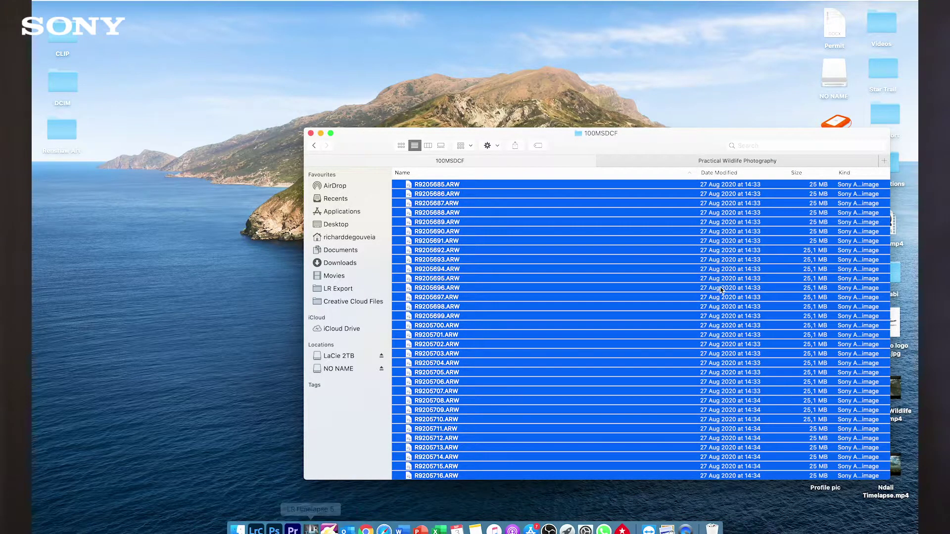
Switch back to Lightroom Classic, cancel the open import and start a new one
click(256, 529)
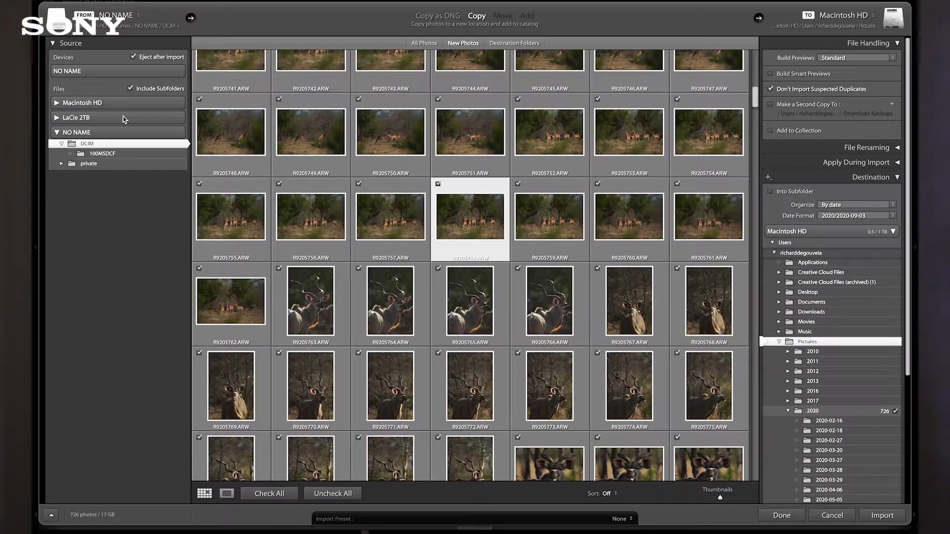
click(831, 515)
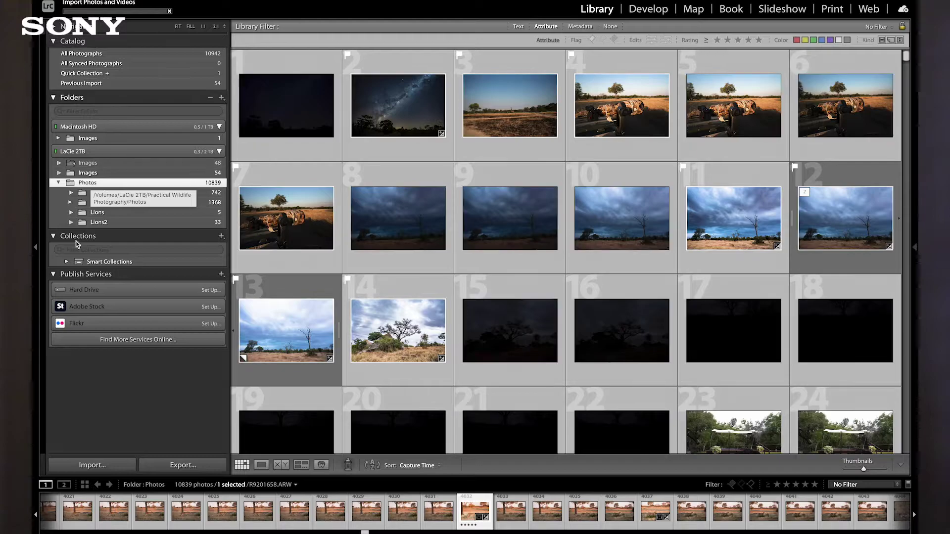
click(88, 464)
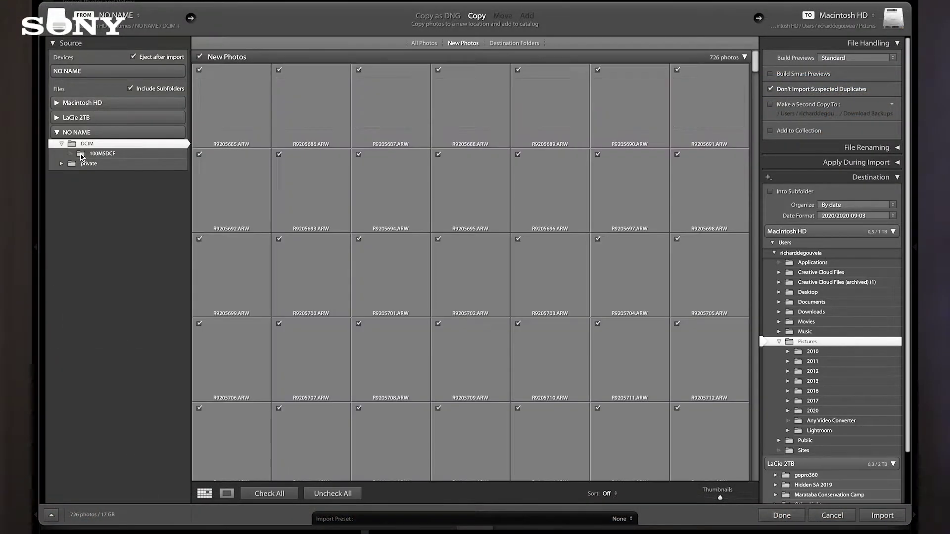
Browse the source folders on Macintosh HD and LaCie 2TB, and choose Practical Wildlife Photography on LaCie 2TB as the import source
click(57, 104)
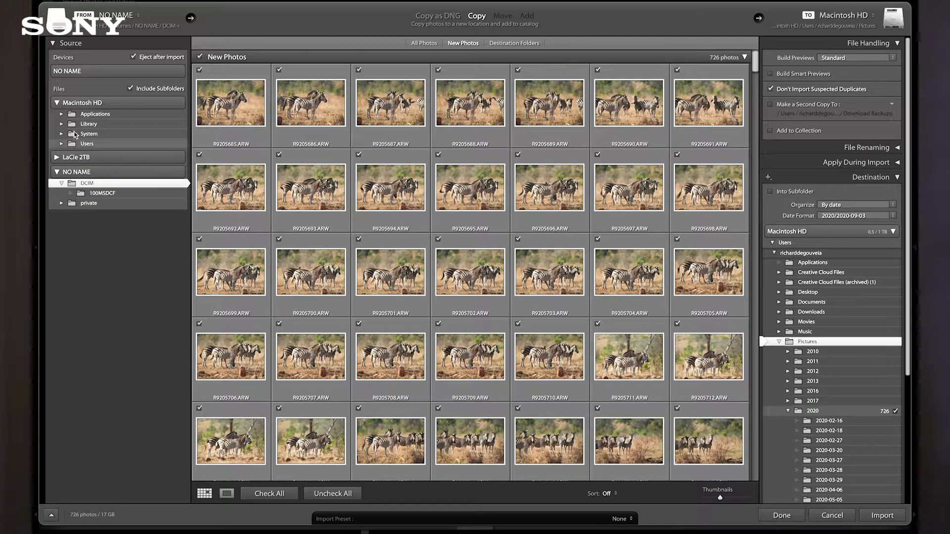
click(61, 144)
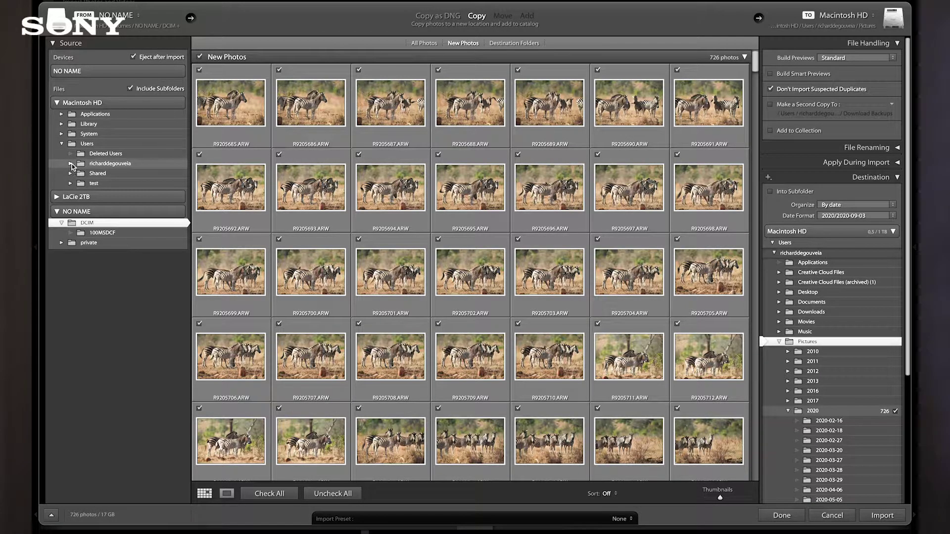
click(71, 163)
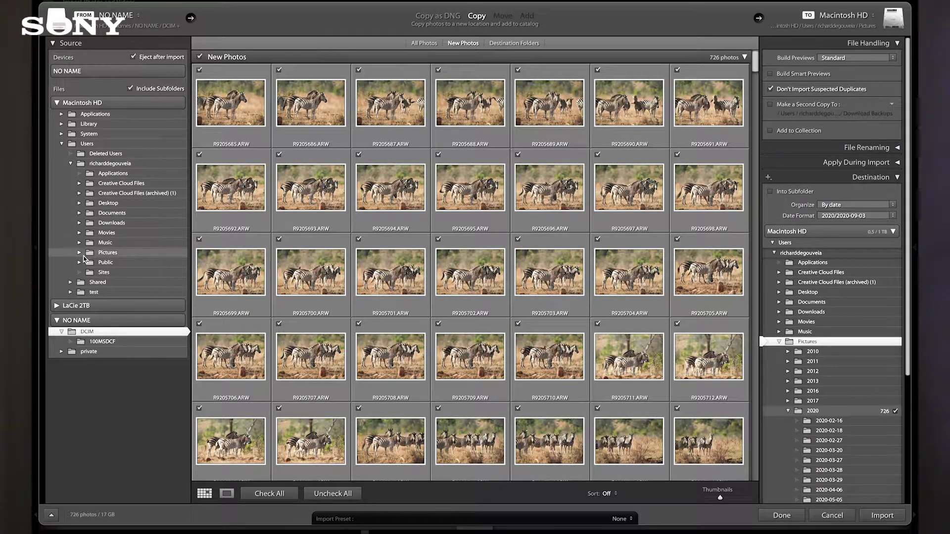
click(58, 306)
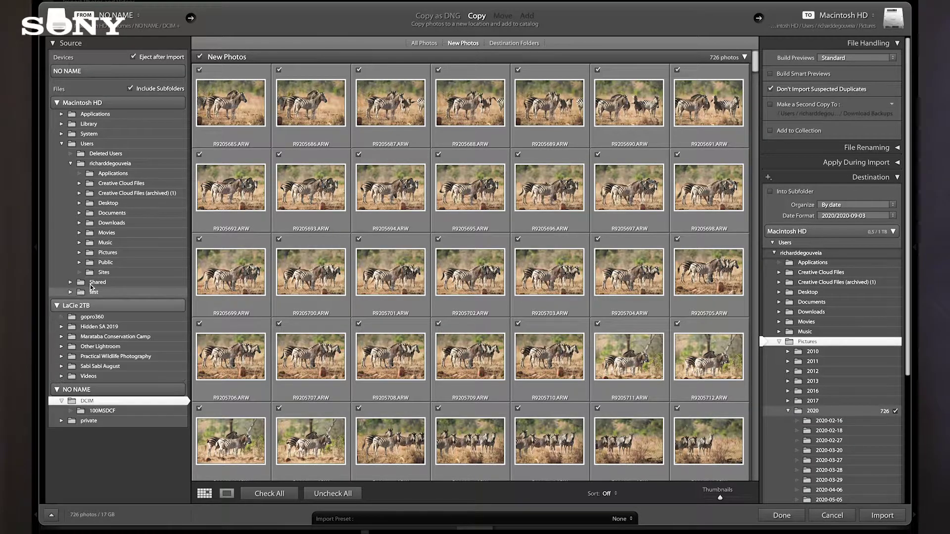
click(106, 357)
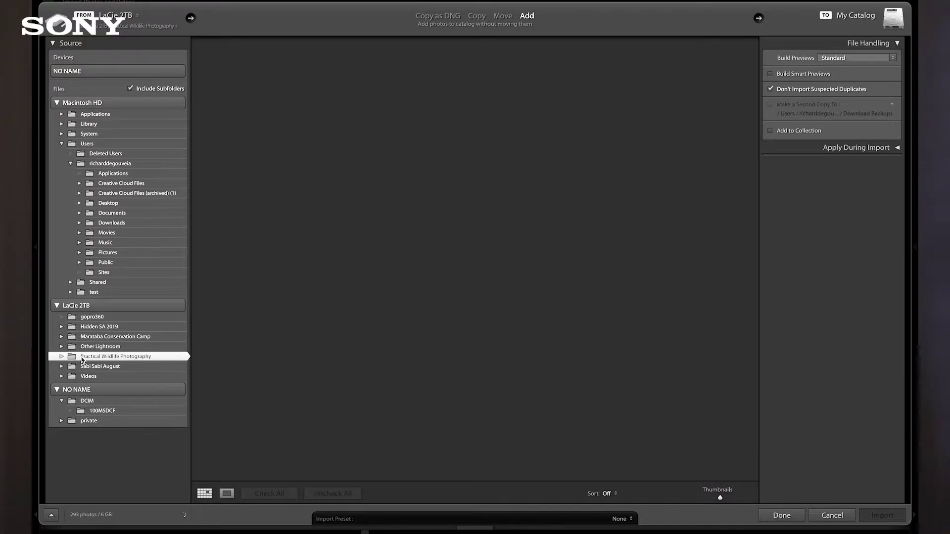
click(61, 357)
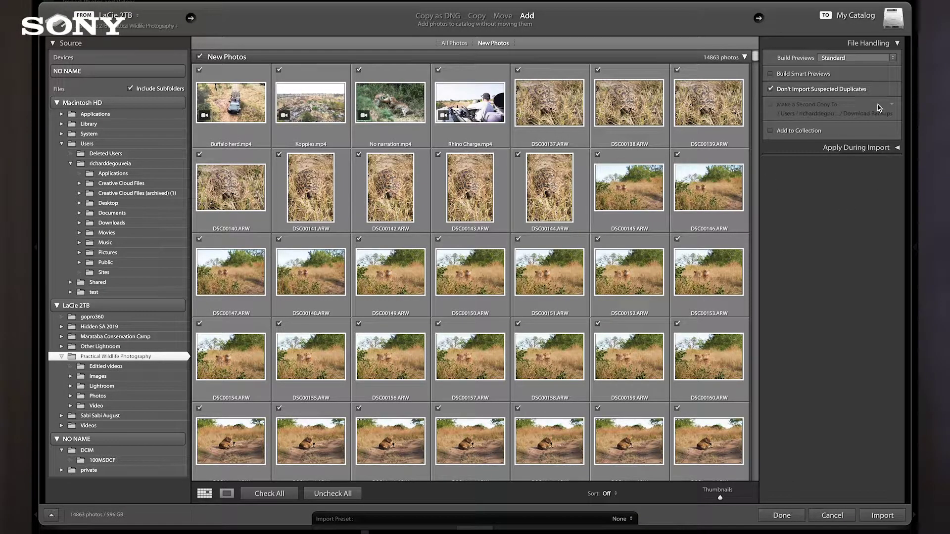
Show the Apply During Import settings and the available Build Previews options
click(863, 148)
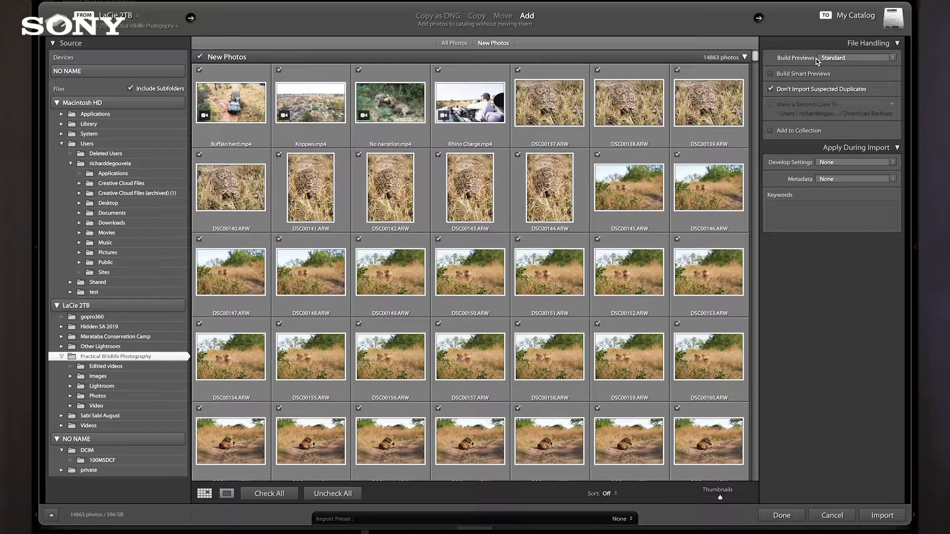
click(895, 58)
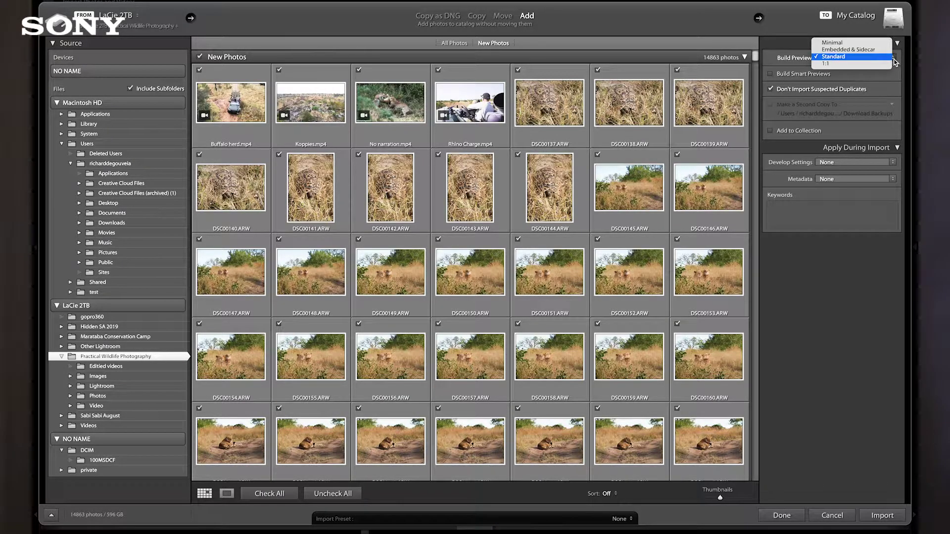
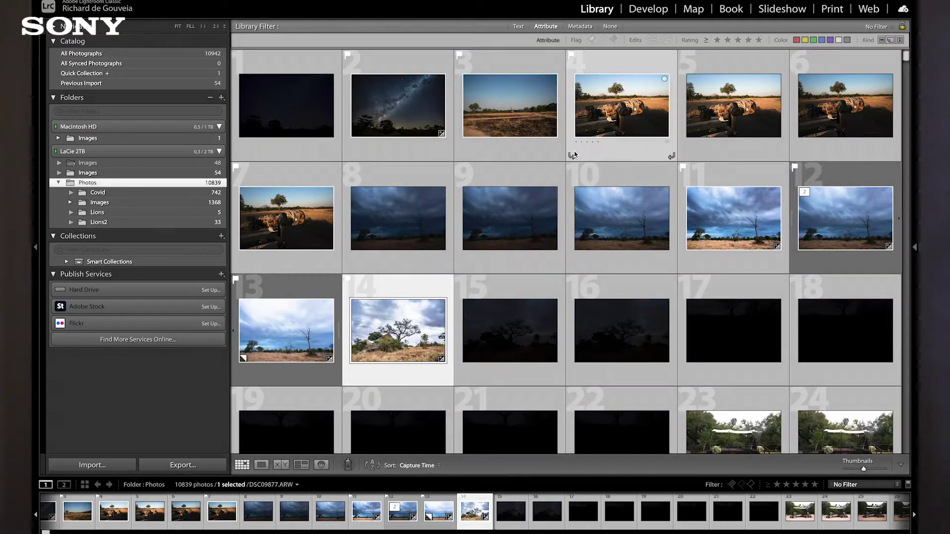
Create a virtual copy of the tree photo DSC09877.ARW
right_click(406, 326)
mouse_move(407, 323)
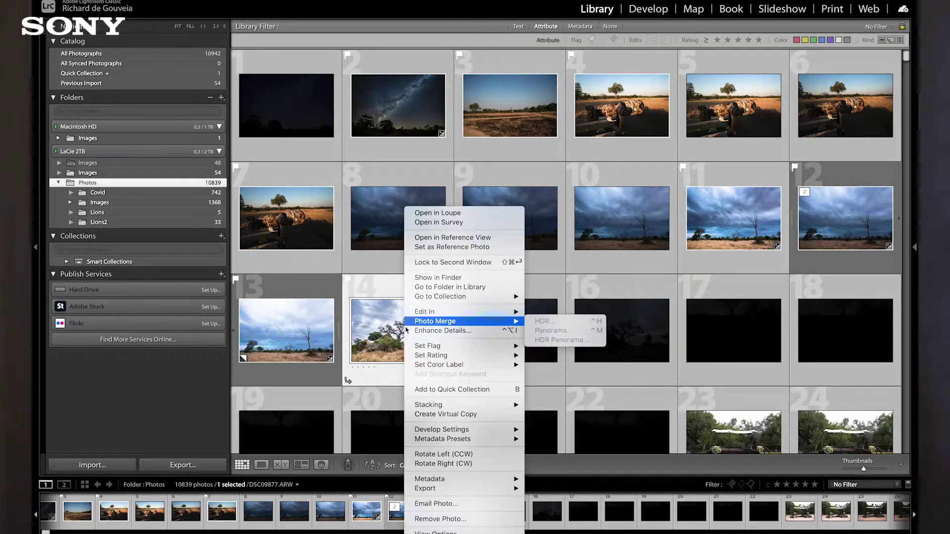
click(461, 414)
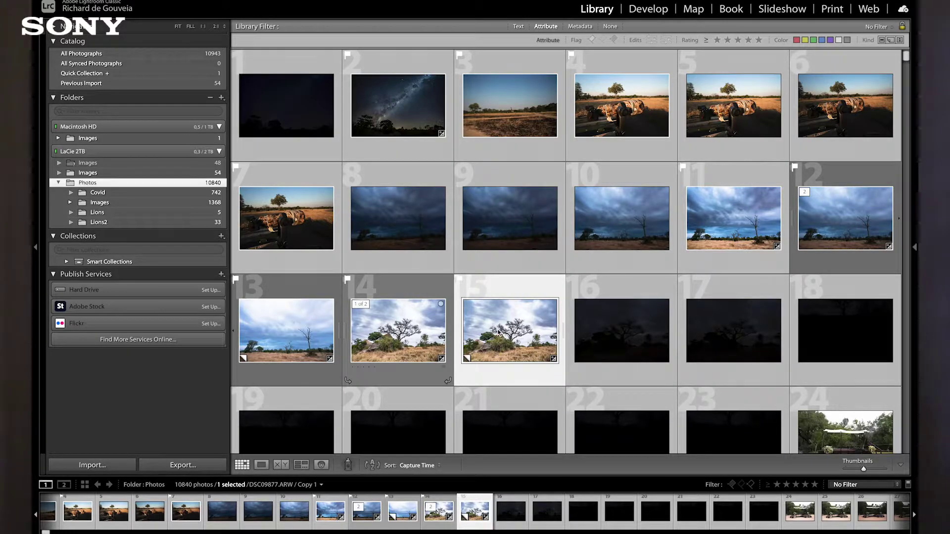
Inspect the virtual copy of the tree photo enlarged, and convert it to Black & White in the Develop module
drag(864, 471, 873, 471)
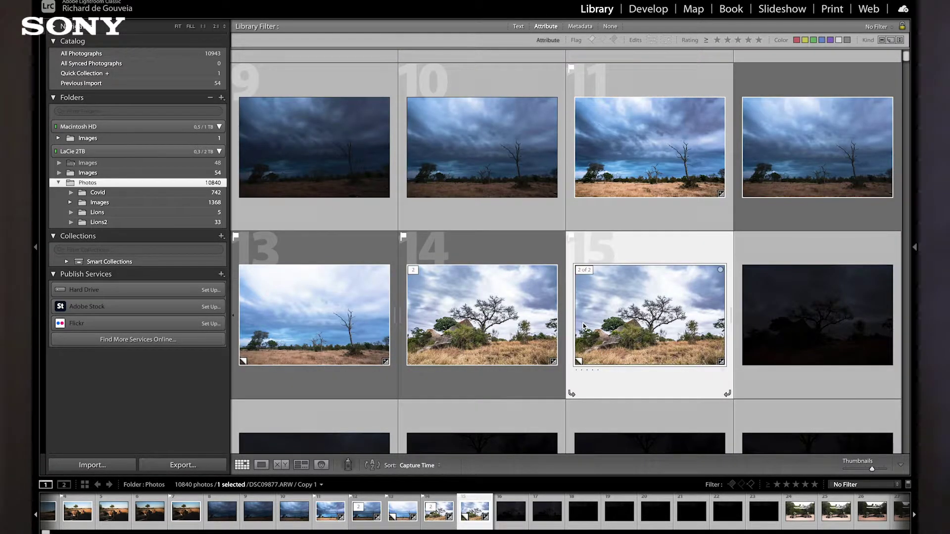
double_click(634, 310)
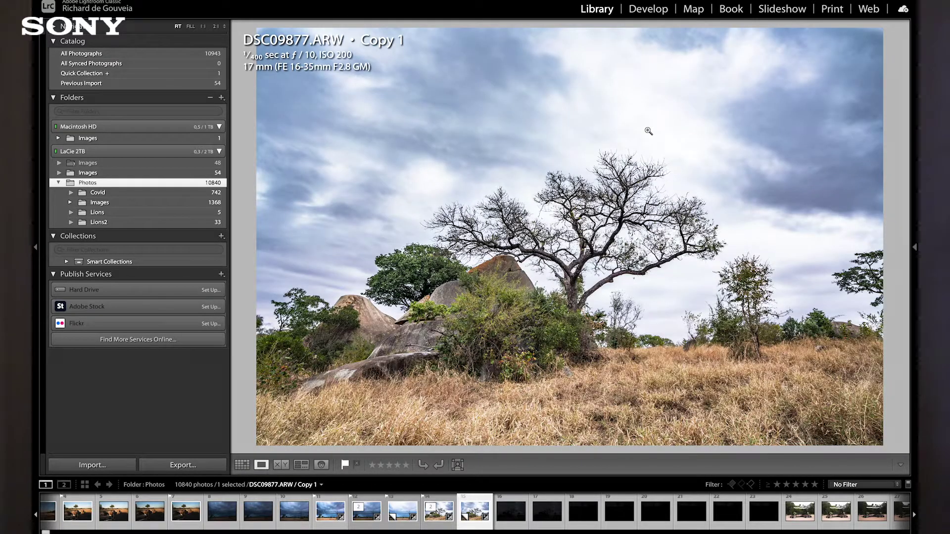
click(654, 10)
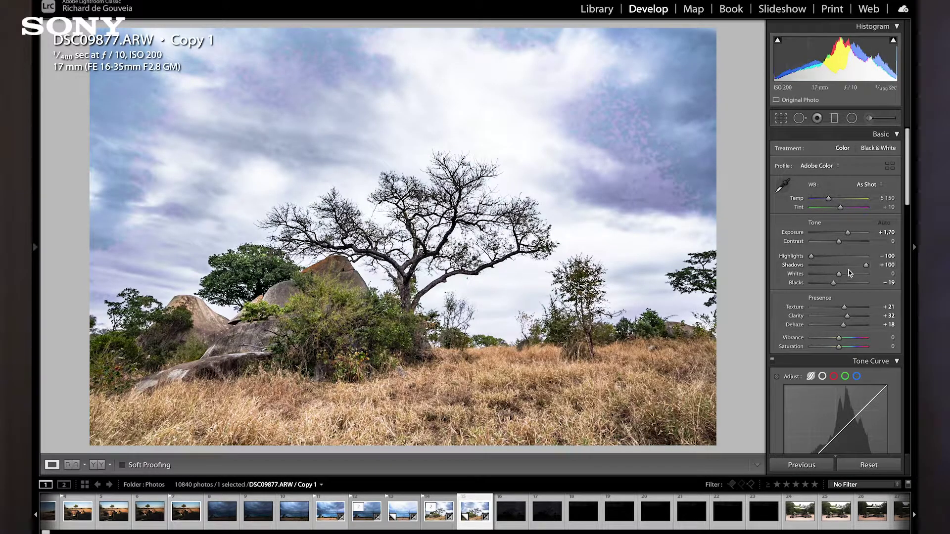
click(873, 149)
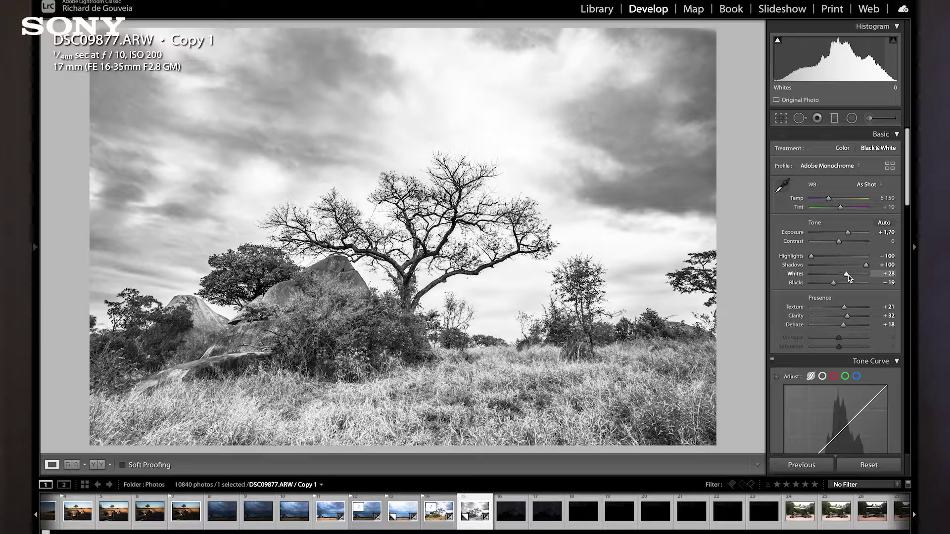
Set Whites to +57 and Contrast to +21 on the black-and-white tree copy, and compare it with the color original
drag(847, 275, 856, 275)
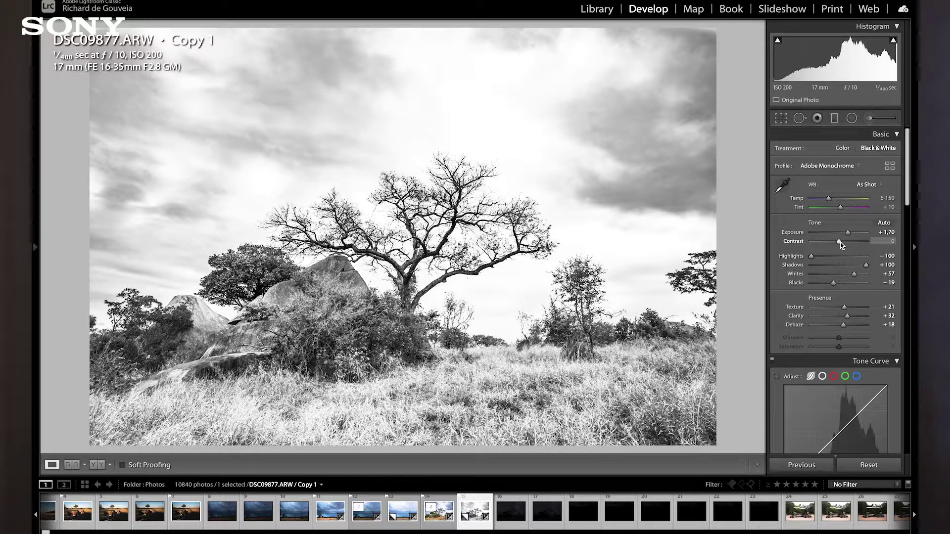
drag(835, 244, 846, 246)
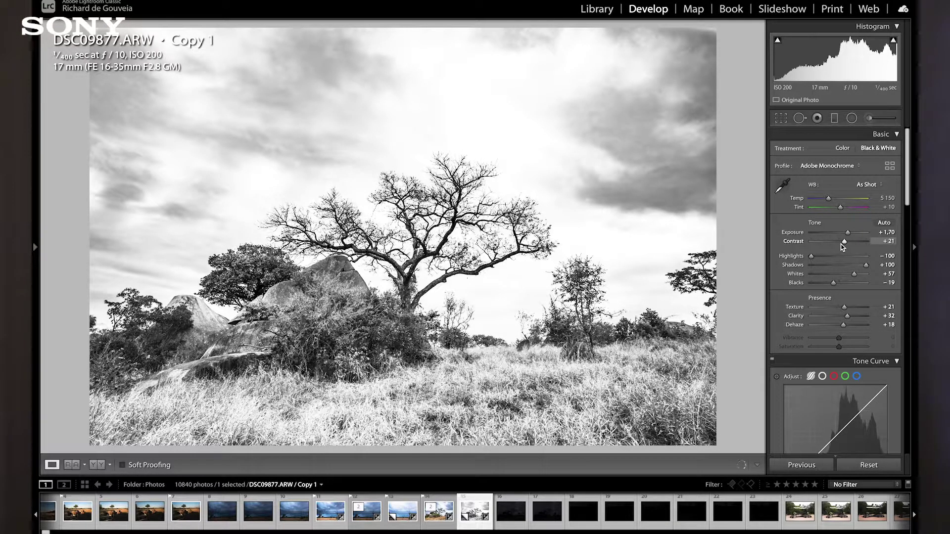
key(Left)
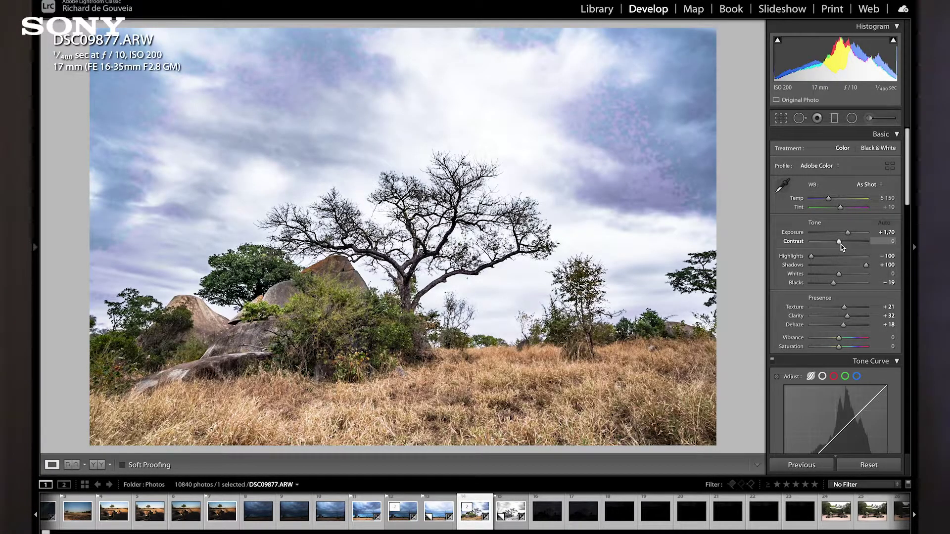
key(Right)
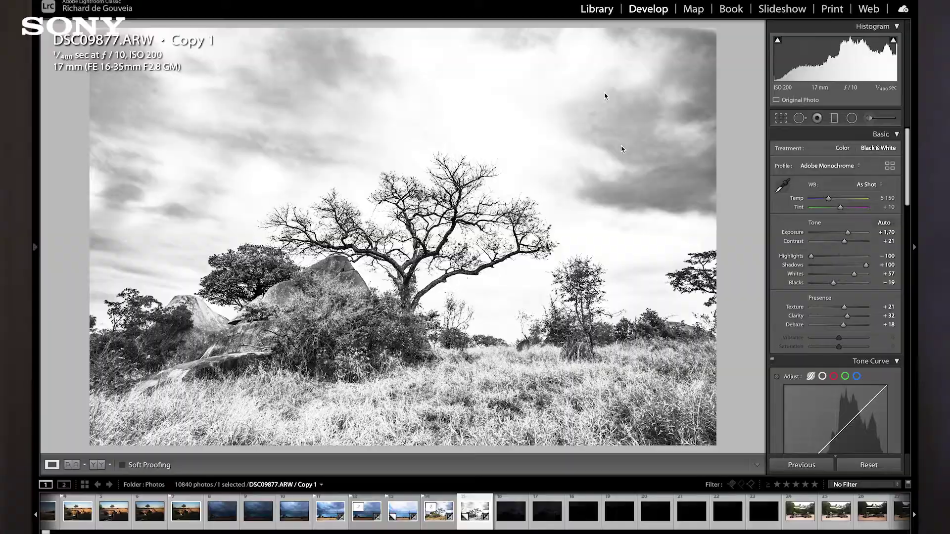
Return to the Library grid and view the Milky Way photo DSC09867.ARW, near the start of the folder, enlarged
key(e)
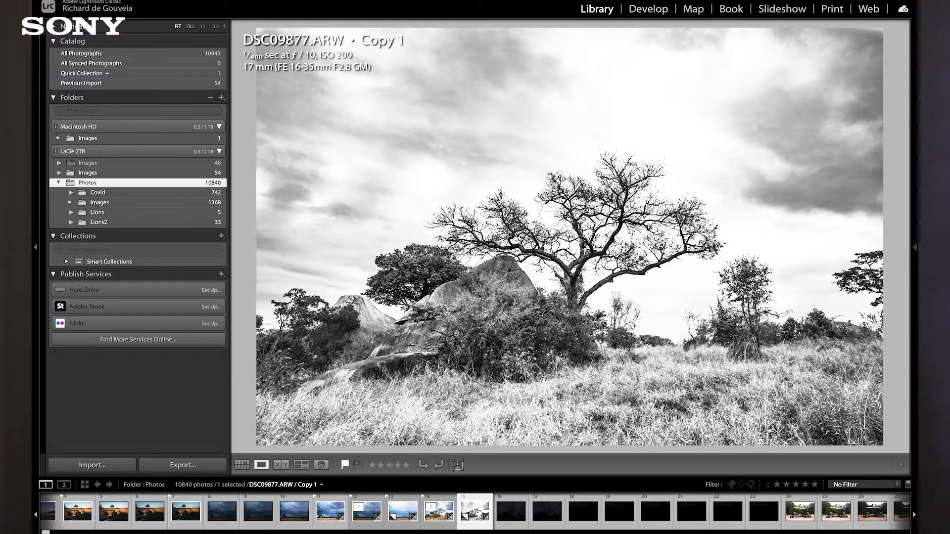
key(g)
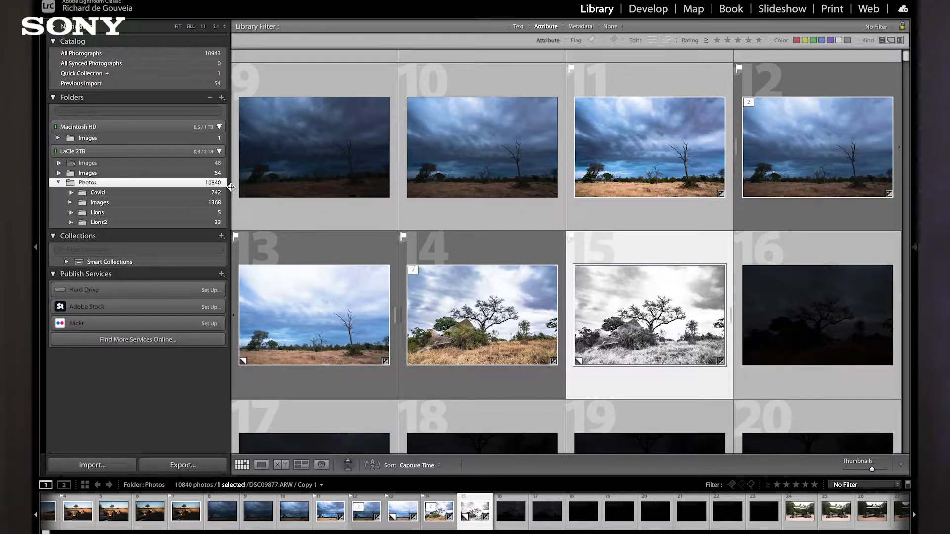
scroll(309, 145, up, 5)
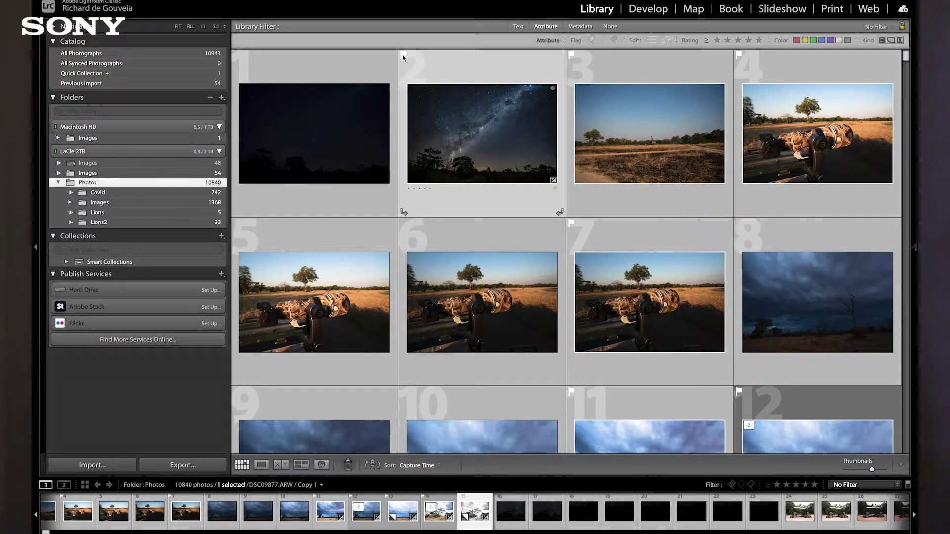
double_click(348, 137)
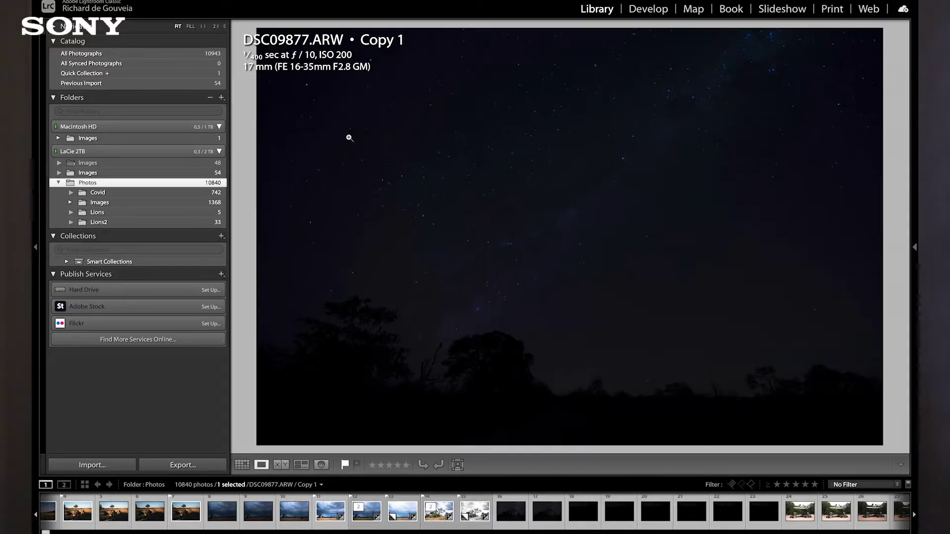
key(Right)
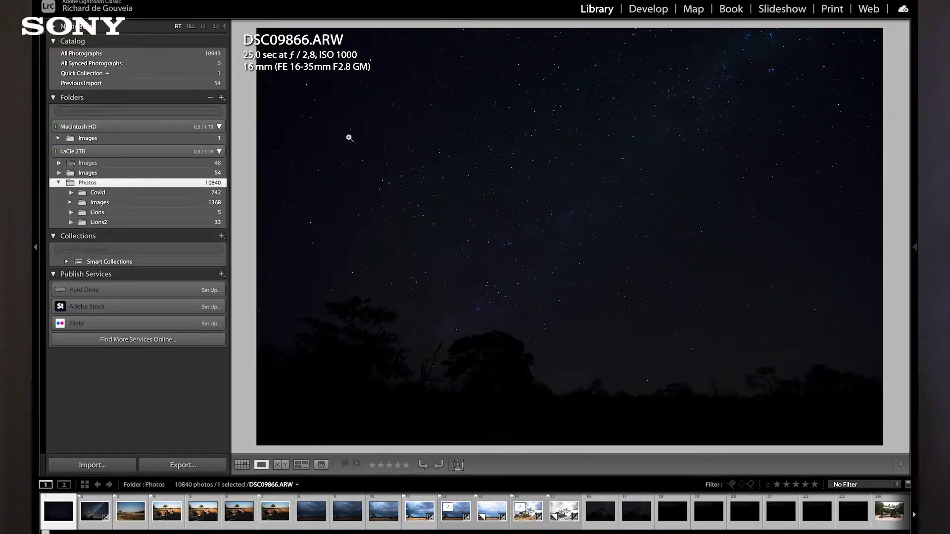
key(Right)
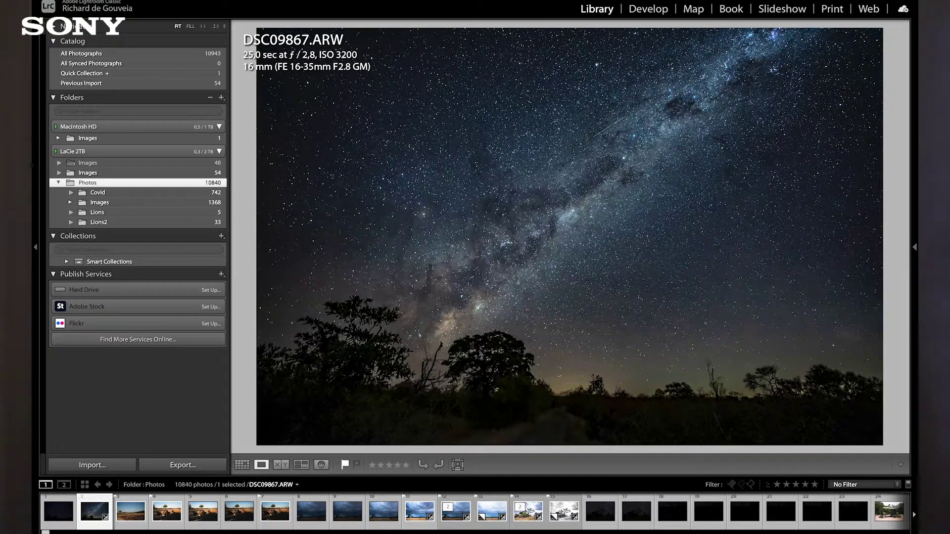
Toggle the pick flag of the Milky Way photo off and back on
key(p)
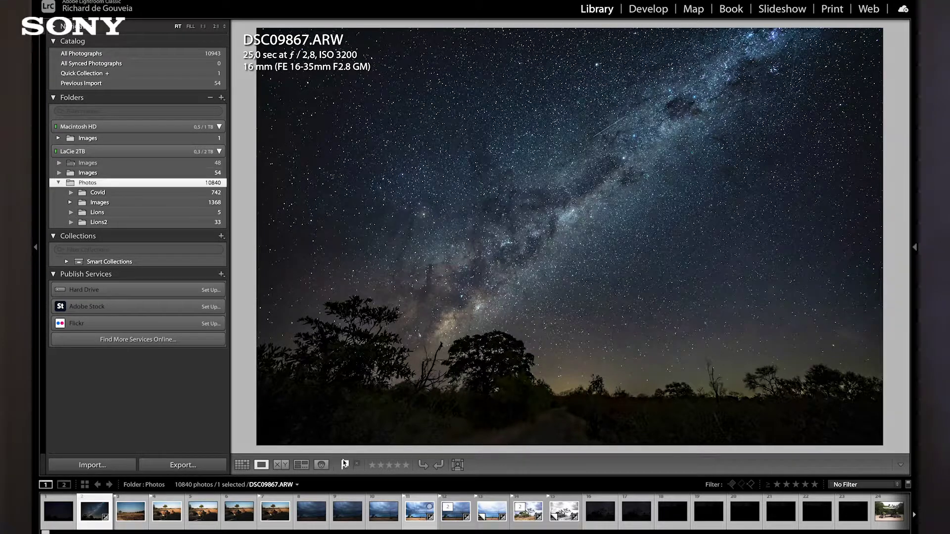
key(u)
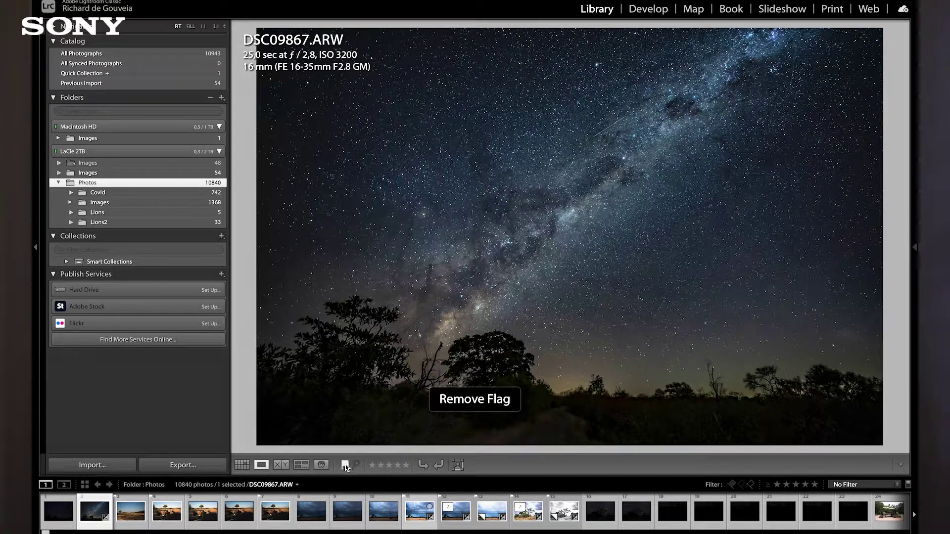
click(344, 464)
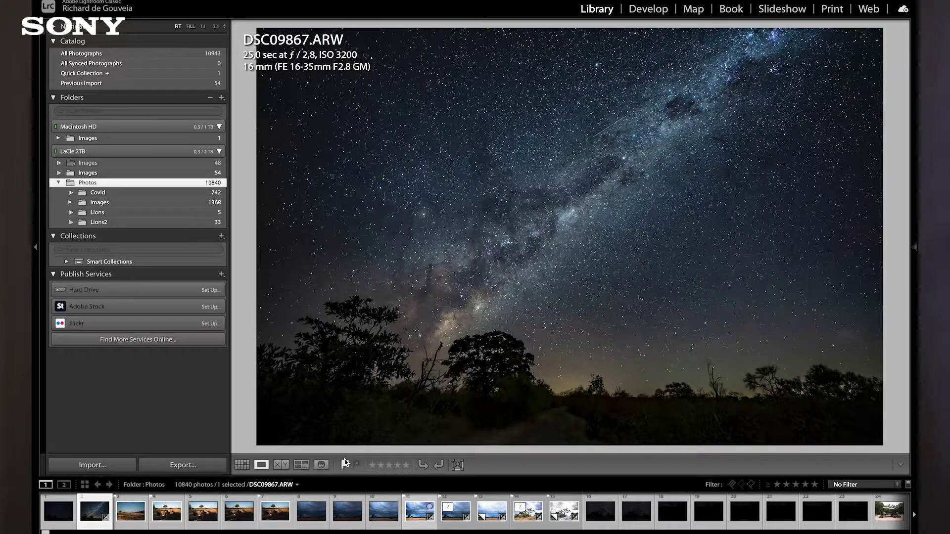
click(344, 463)
Compare the camouflaged telephoto lens photos and flag DSC09870.ARW as a pick
key(Right)
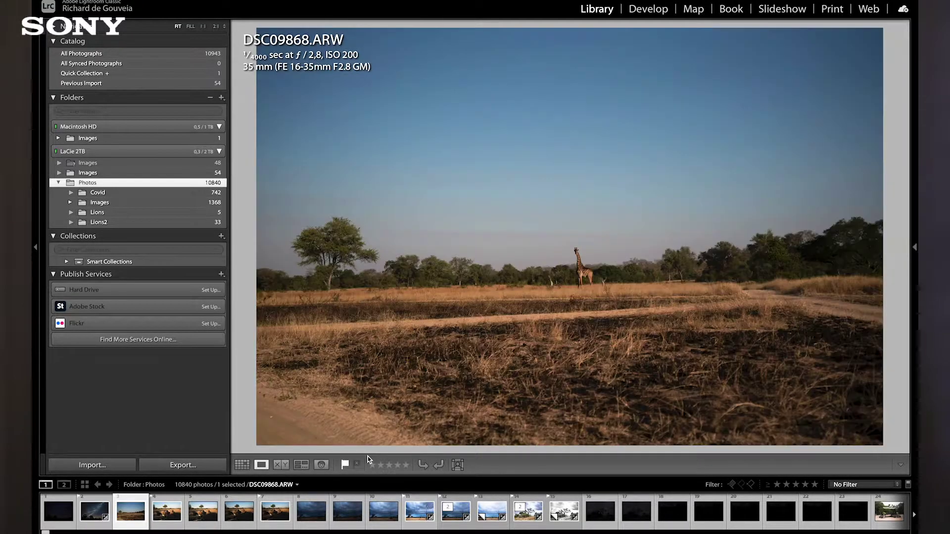
key(Right)
key(Right)
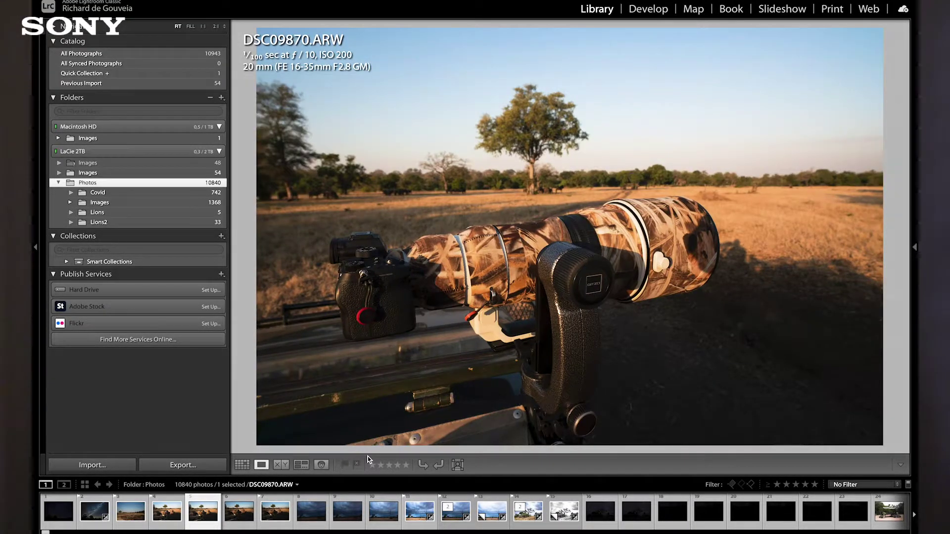
key(Right)
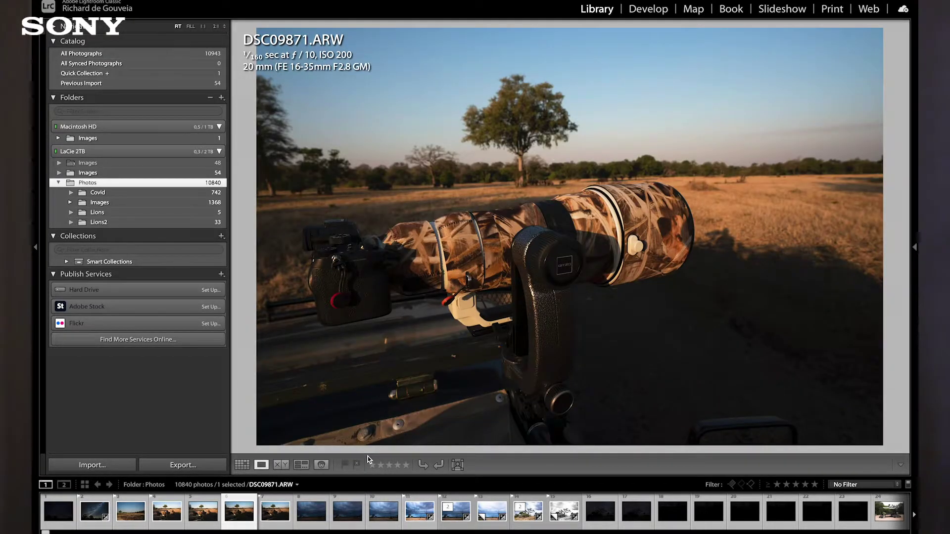
key(Left)
key(p)
key(Right)
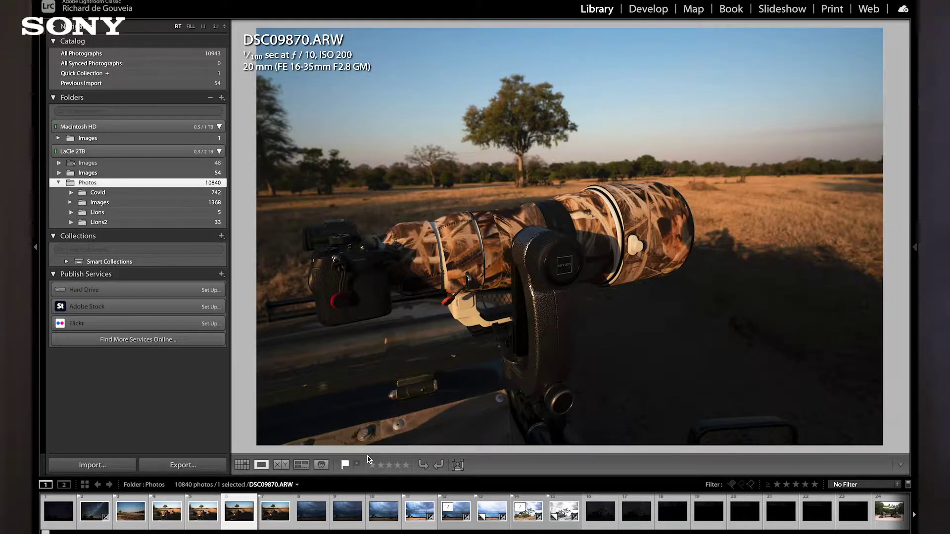
Move on to the stormy-sky image DSC09876-Edit.psd and flag it as a pick
key(Right)
key(Right)
key(Right)
key(Right)
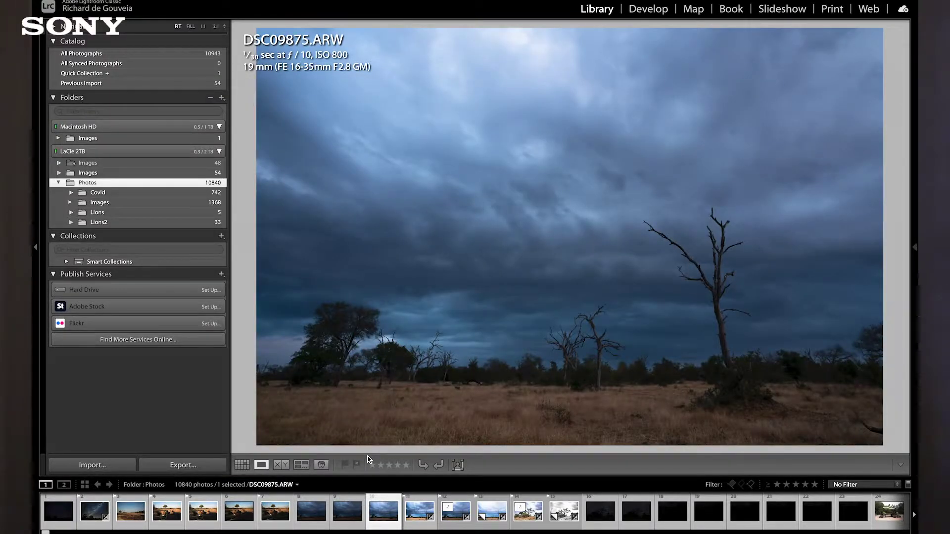
key(Right)
key(p)
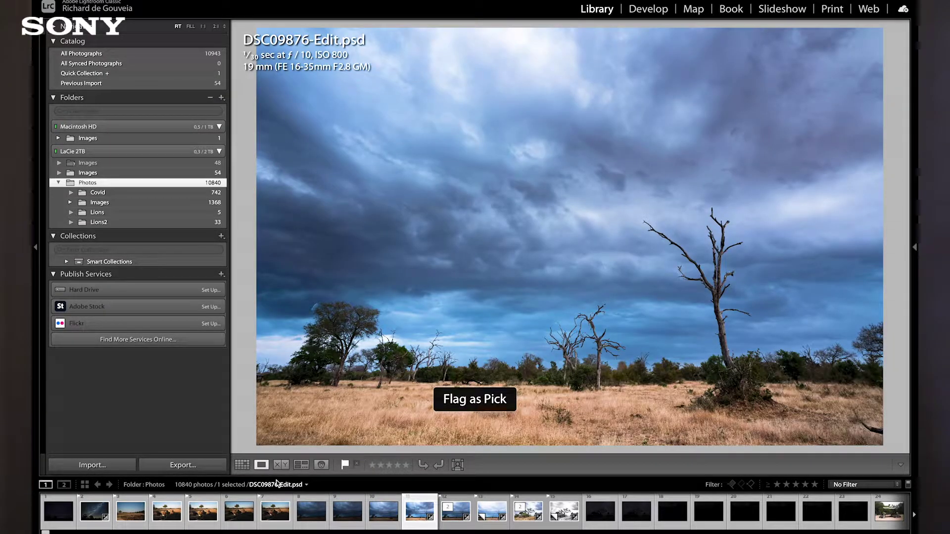
Review the following photos one by one, from DSC09876.ARW through the dark tree frames to DSC09891.ARW
key(Right)
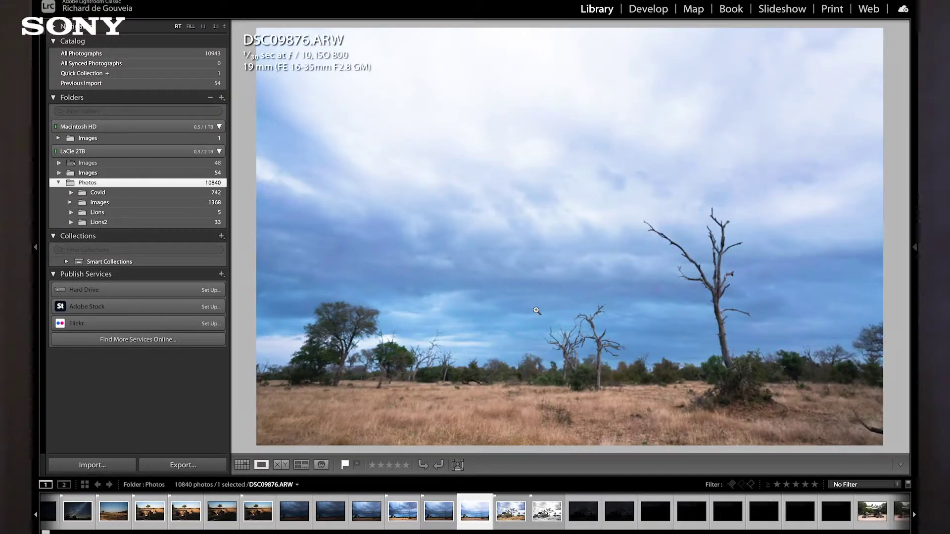
key(ctrl+apostrophe)
key(Right)
key(Left)
key(Right)
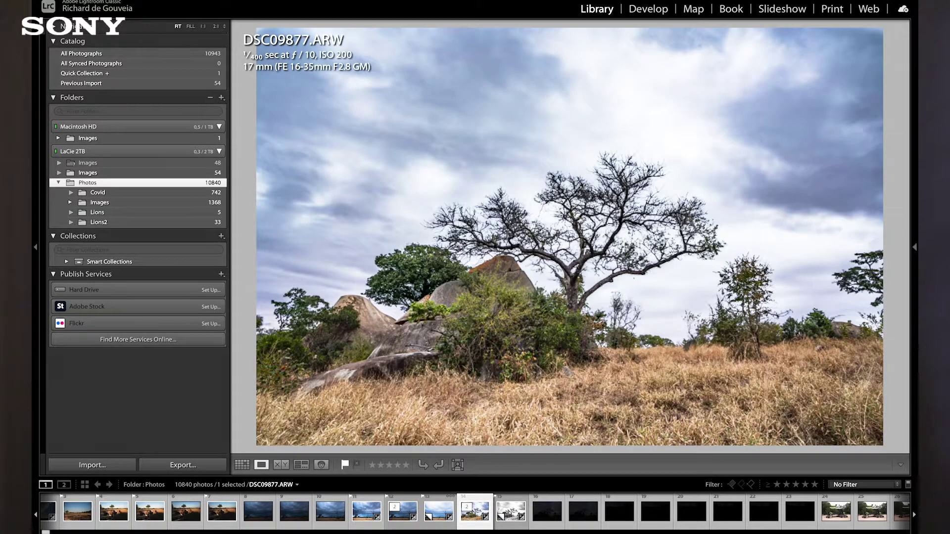
key(Right)
key(Right)
key(Right)
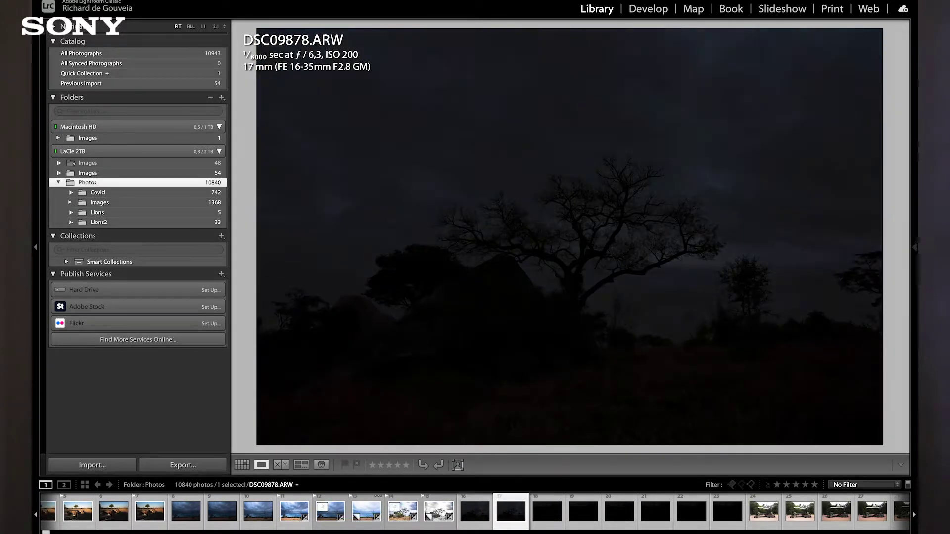
key(Right)
key(Right)
key(Right)
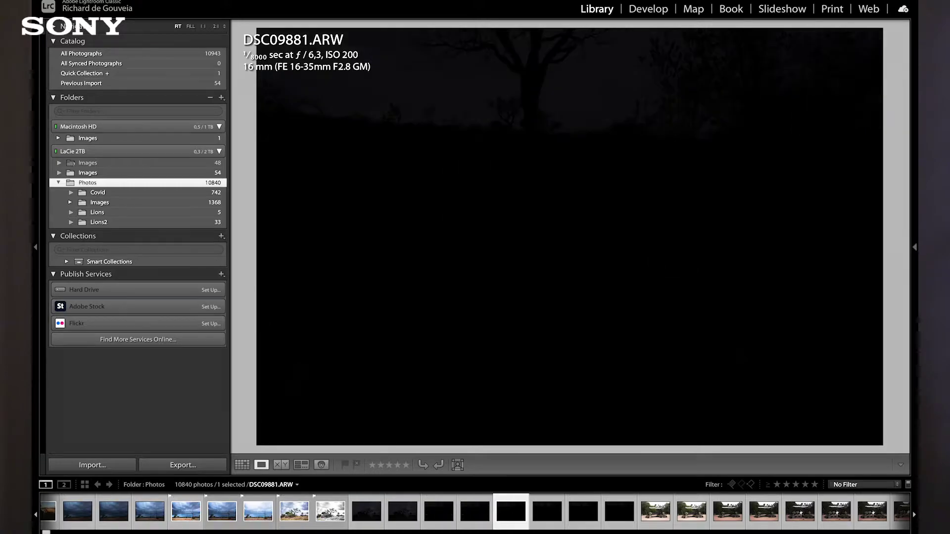
key(Right)
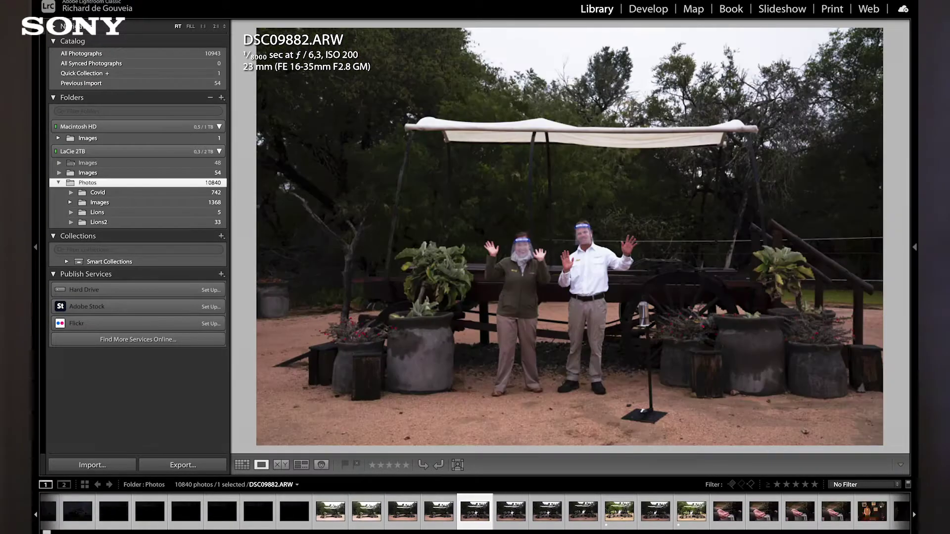
key(Right)
key(Right)
key(Right)
key(Right)
key(Right)
key(Right)
key(Right)
key(Right)
key(Right)
Browse the grid to the hyena and vulture series, and view the vulture photo R9208380.ARW enlarged
key(g)
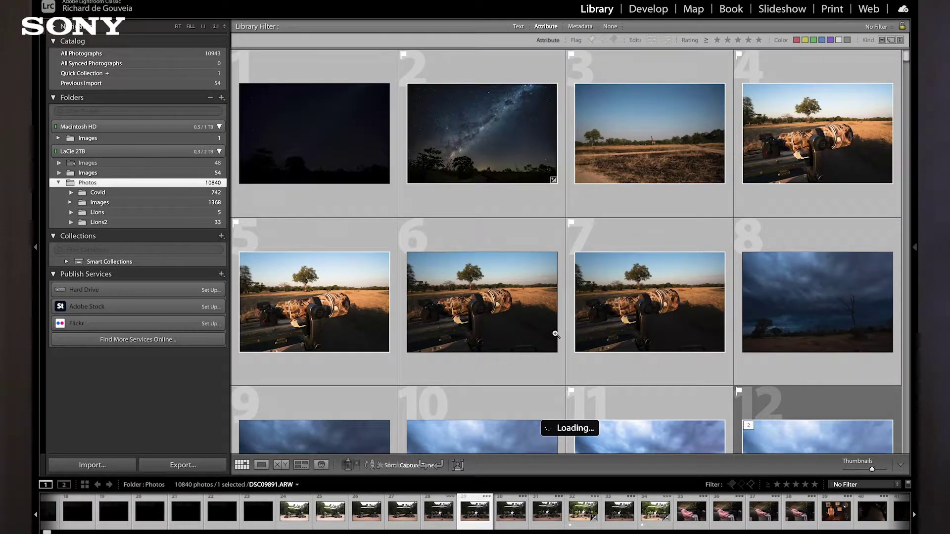
scroll(555, 334, down, 20)
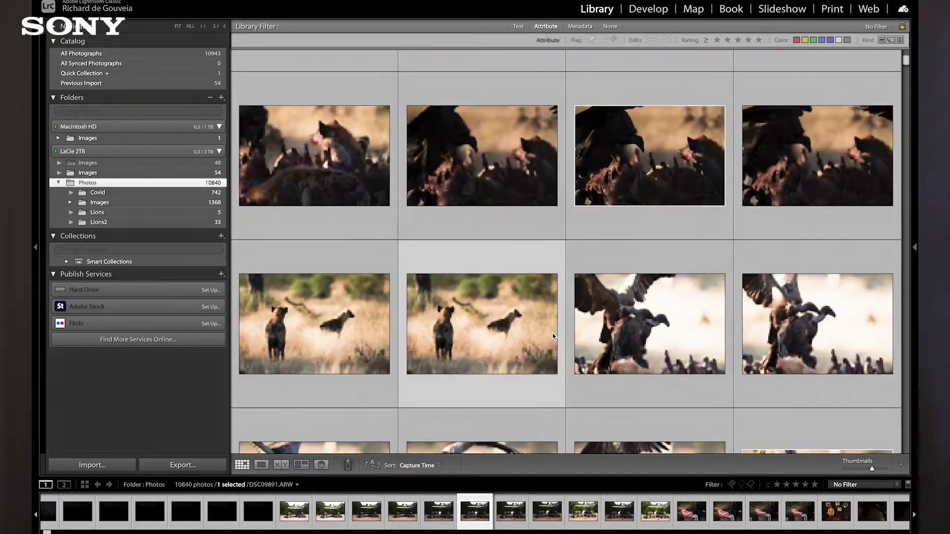
scroll(552, 335, down, 5)
scroll(552, 336, up, 5)
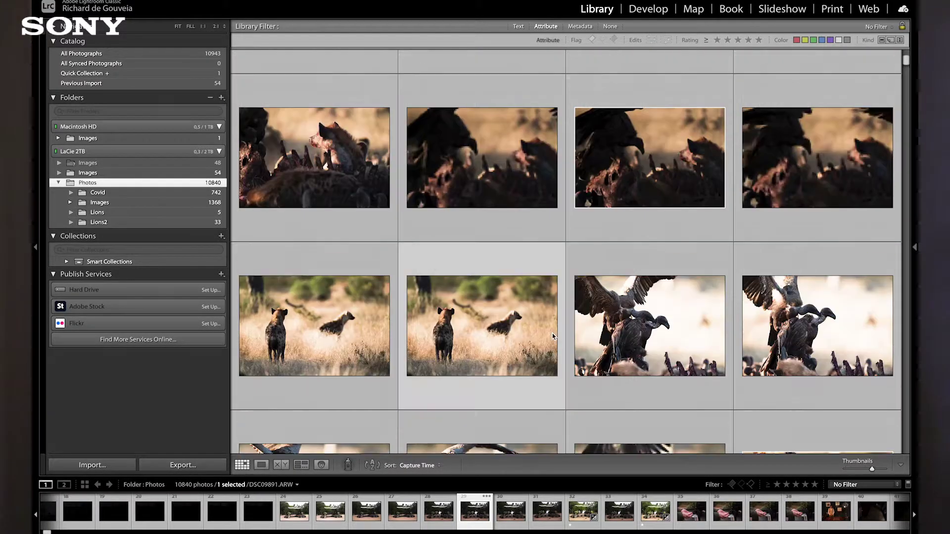
double_click(629, 340)
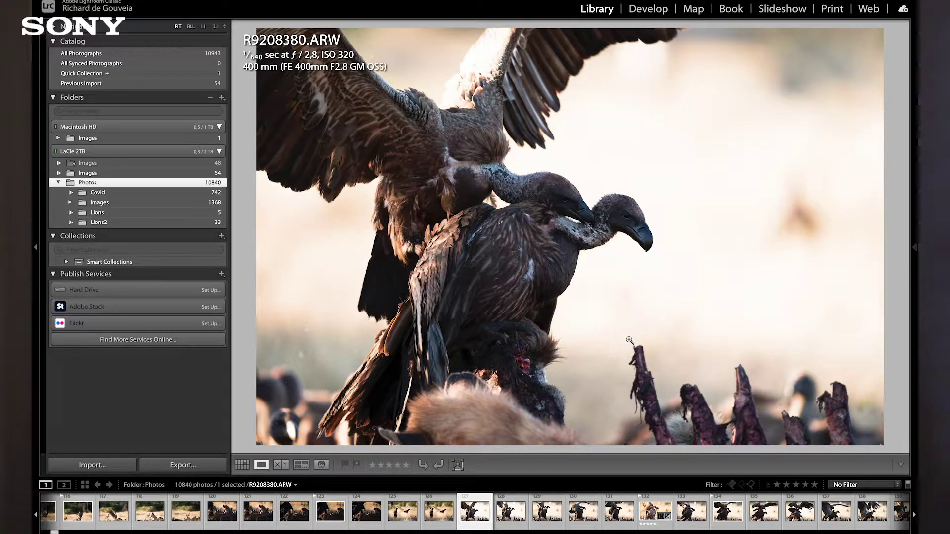
Examine the vulture burst from R9208380.ARW to R9208385.ARW, and check the Develop settings of R9208385.ARW before returning to the Library
key(g)
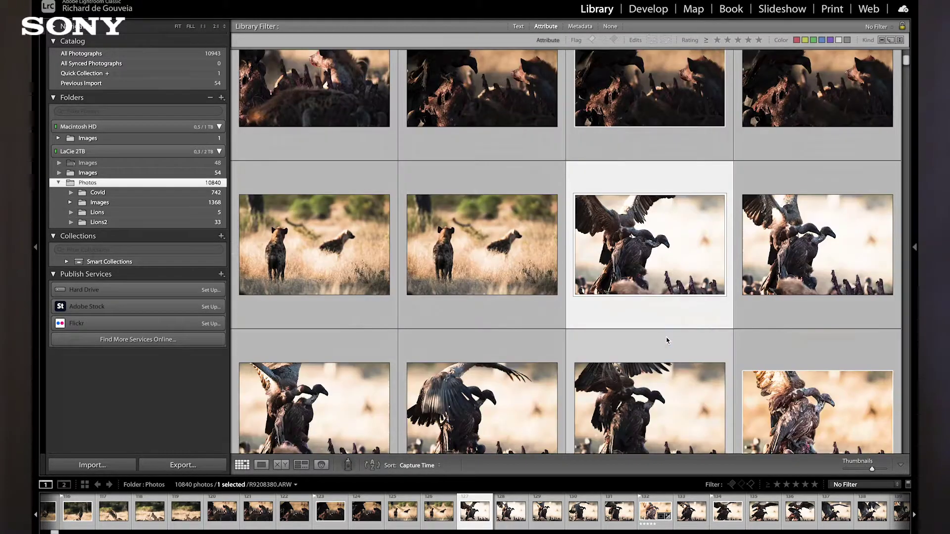
scroll(666, 341, down, 5)
scroll(666, 340, up, 2)
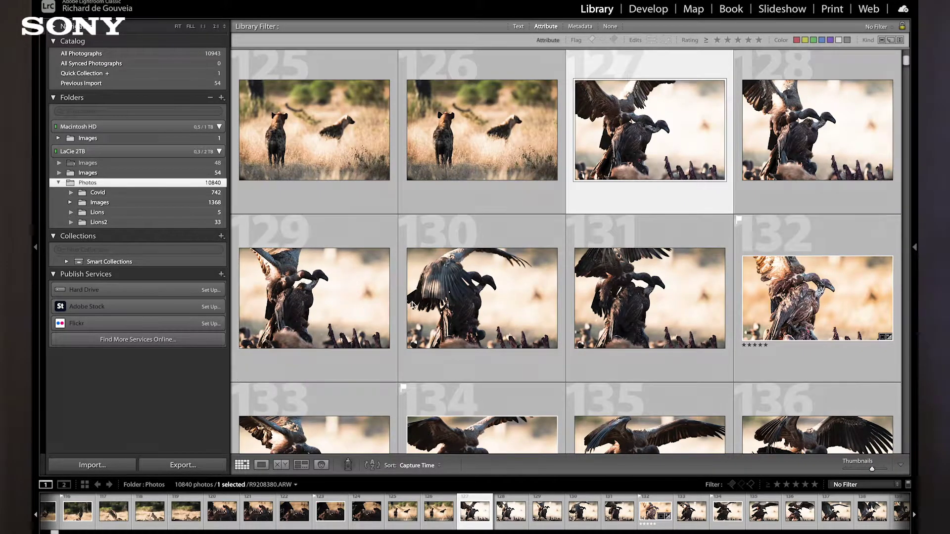
double_click(611, 137)
key(Right)
key(Right)
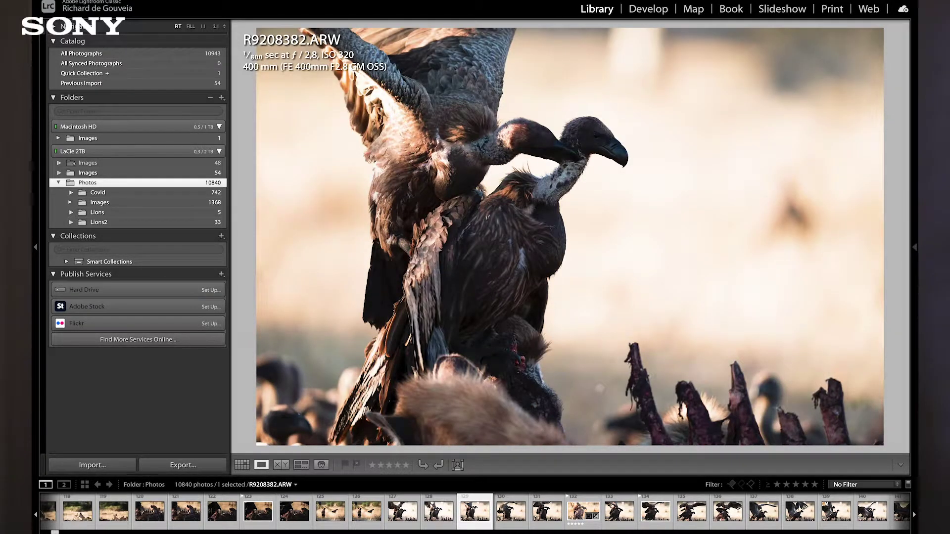
key(Right)
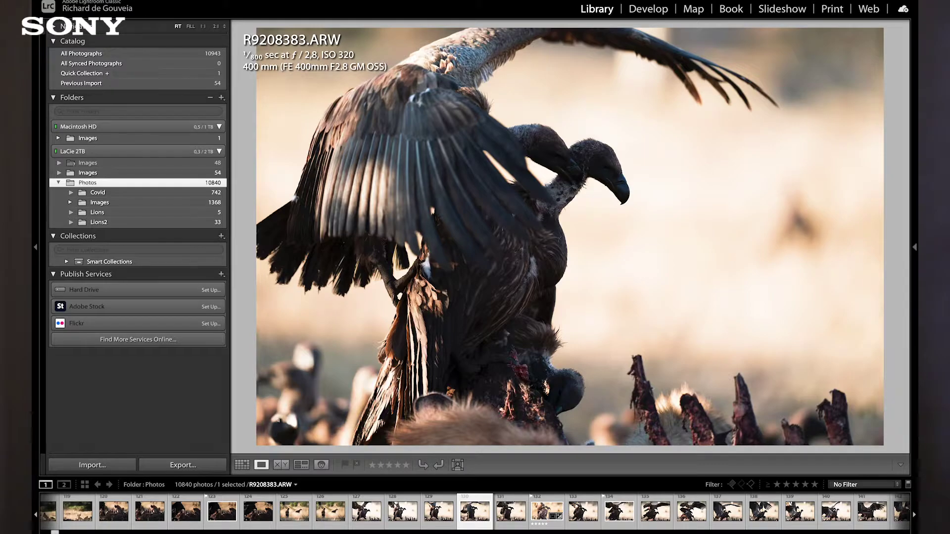
key(Right)
key(Right)
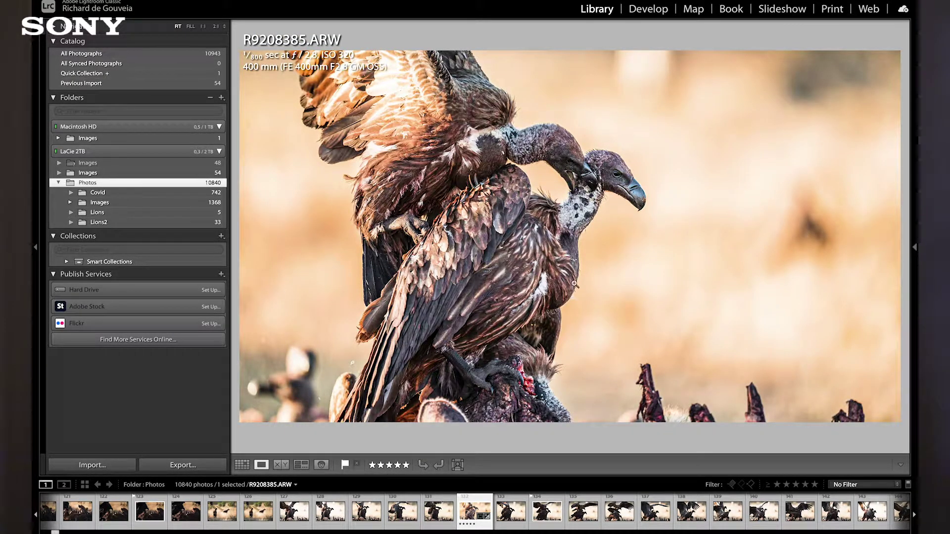
click(647, 10)
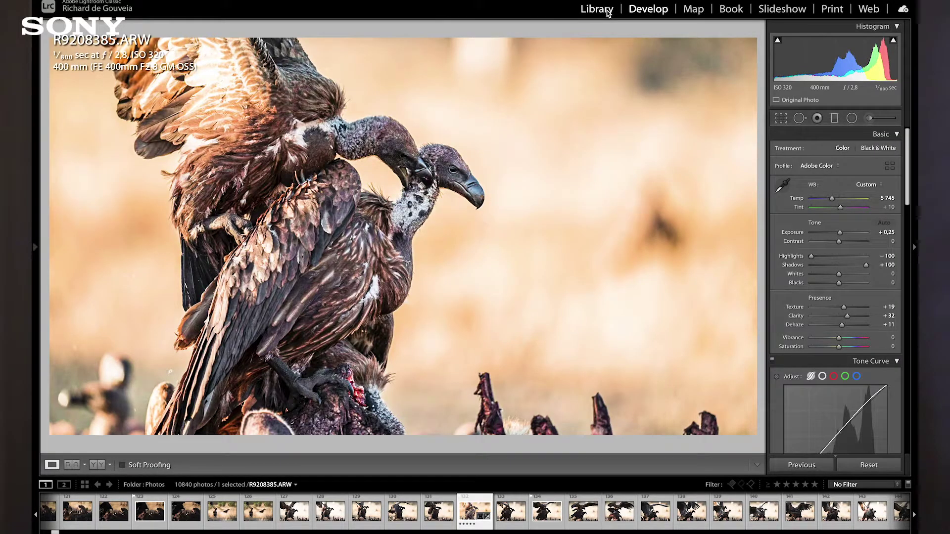
click(597, 10)
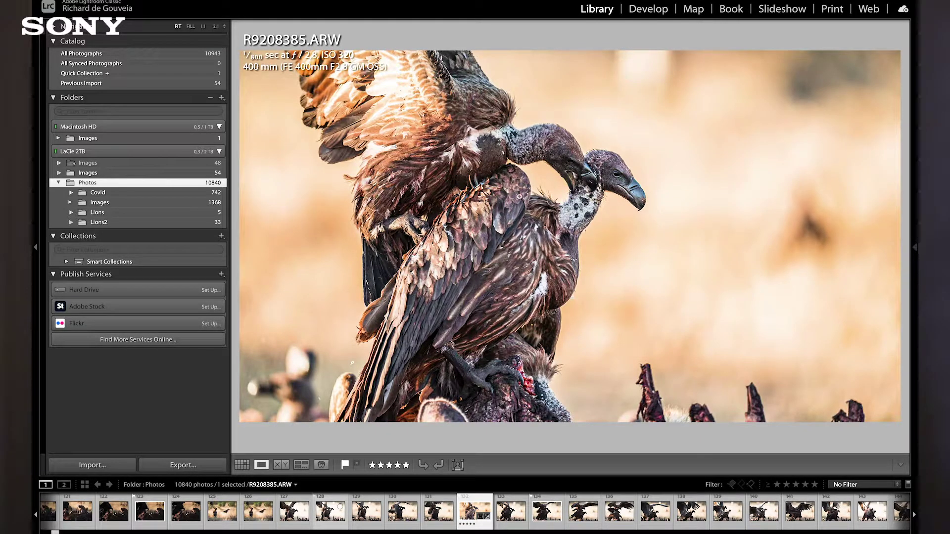
Compare R9208385.ARW with the preceding R9208384.ARW, and look over the surrounding vulture burst in the grid
key(Left)
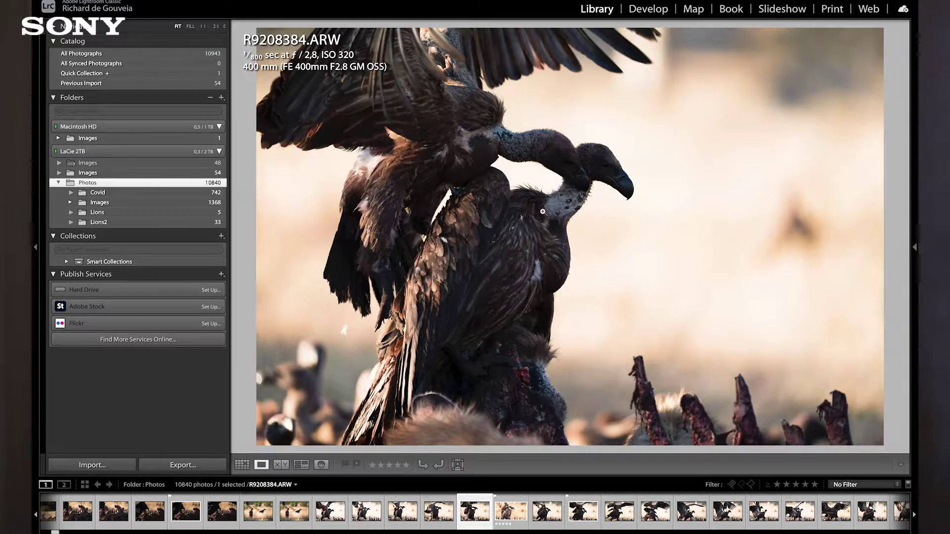
key(Right)
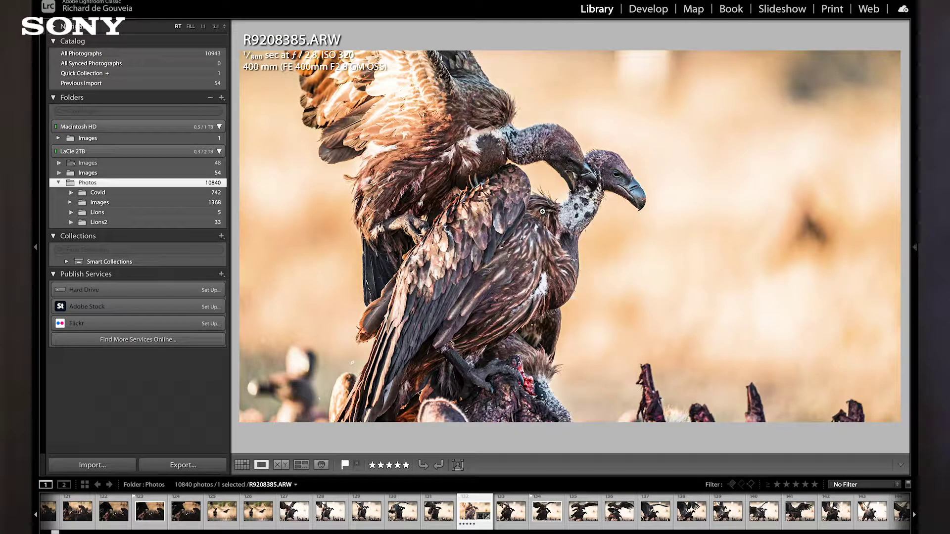
key(g)
scroll(565, 298, down, 10)
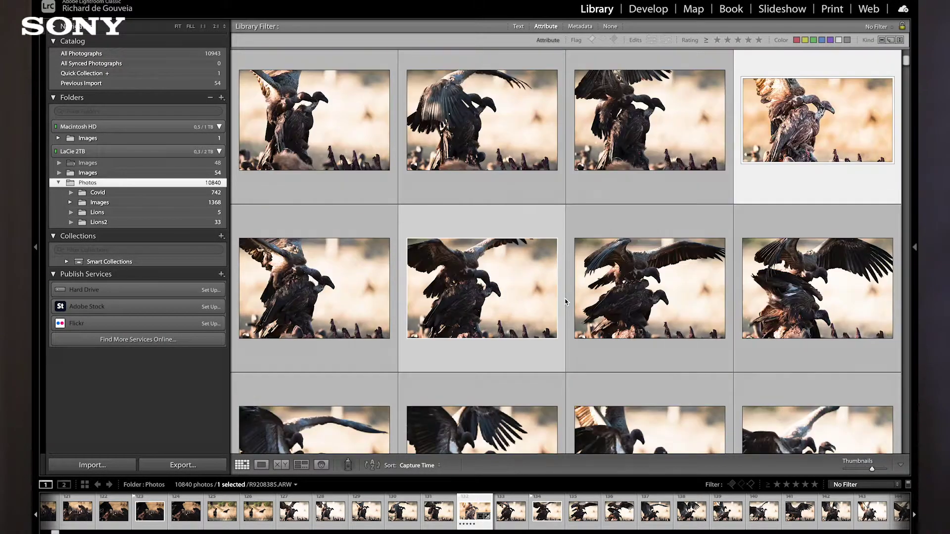
scroll(565, 301, down, 10)
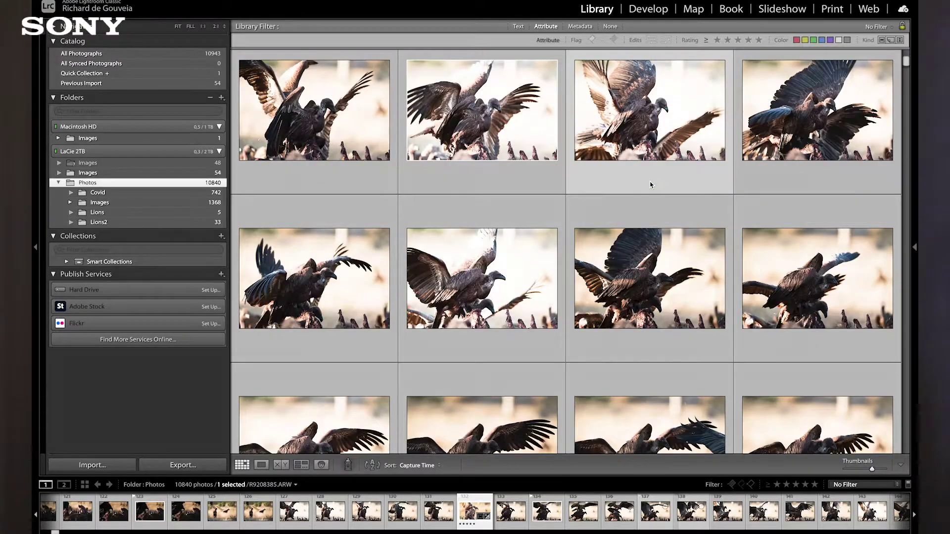
scroll(650, 185, down, 5)
scroll(649, 185, down, 5)
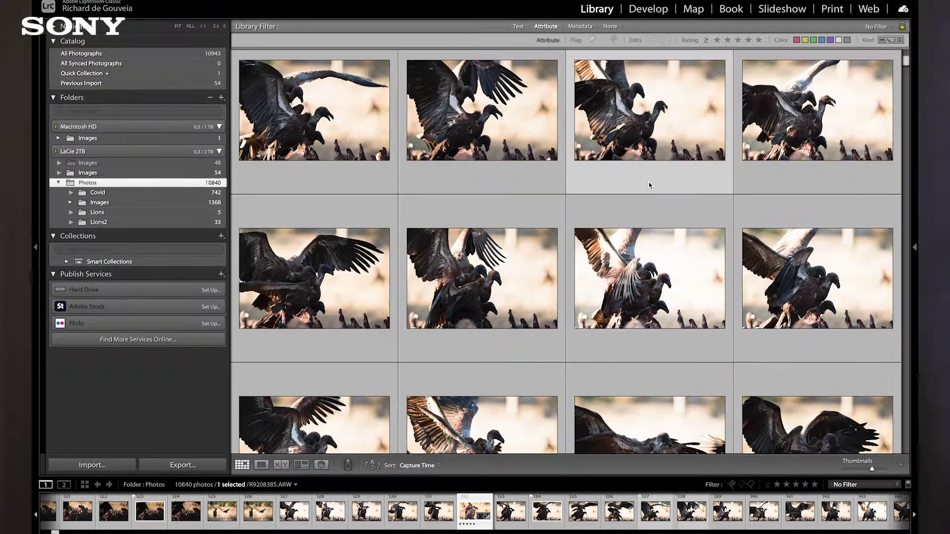
scroll(649, 185, up, 2)
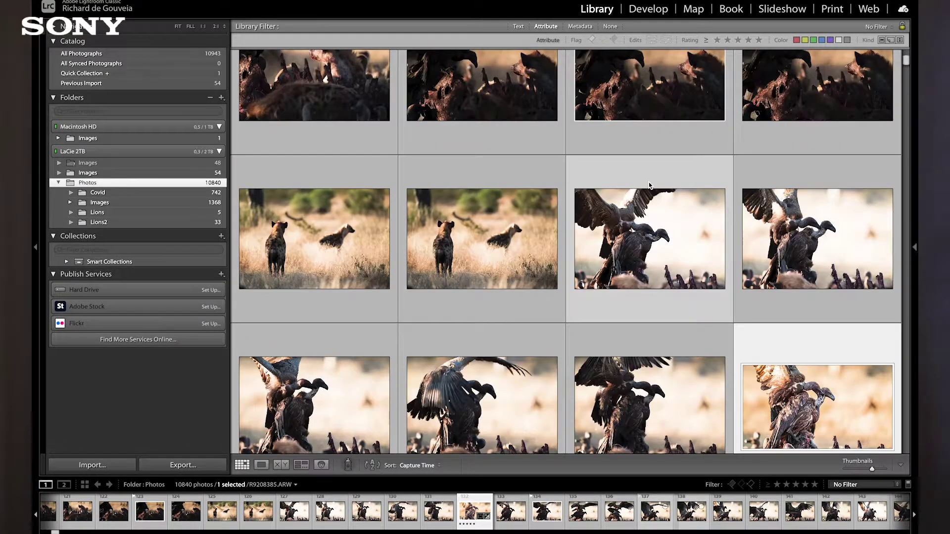
Browse the grid past the vulture series to the frames of a hyena and vultures at the carcass, photos 185 to 191
scroll(650, 185, down, 8)
scroll(648, 183, down, 6)
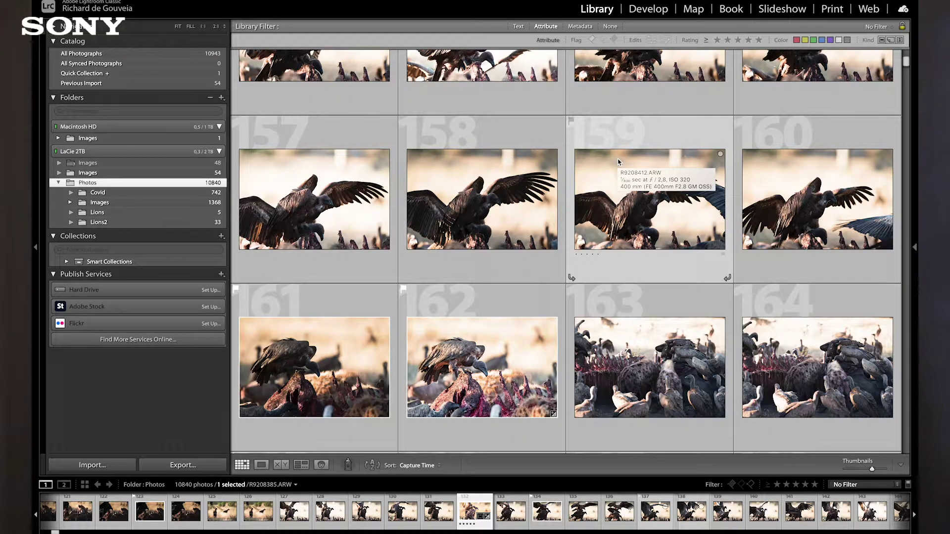
scroll(482, 349, down, 3)
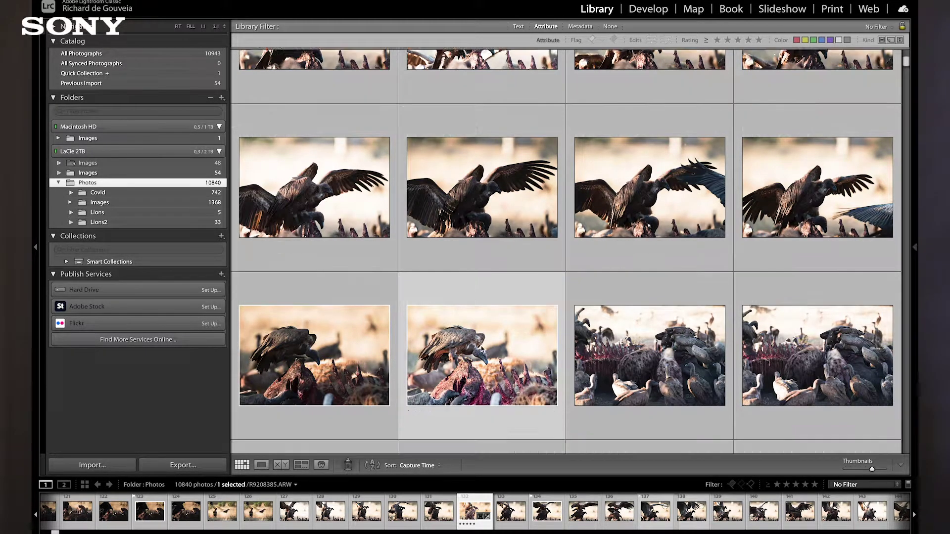
scroll(483, 349, down, 1)
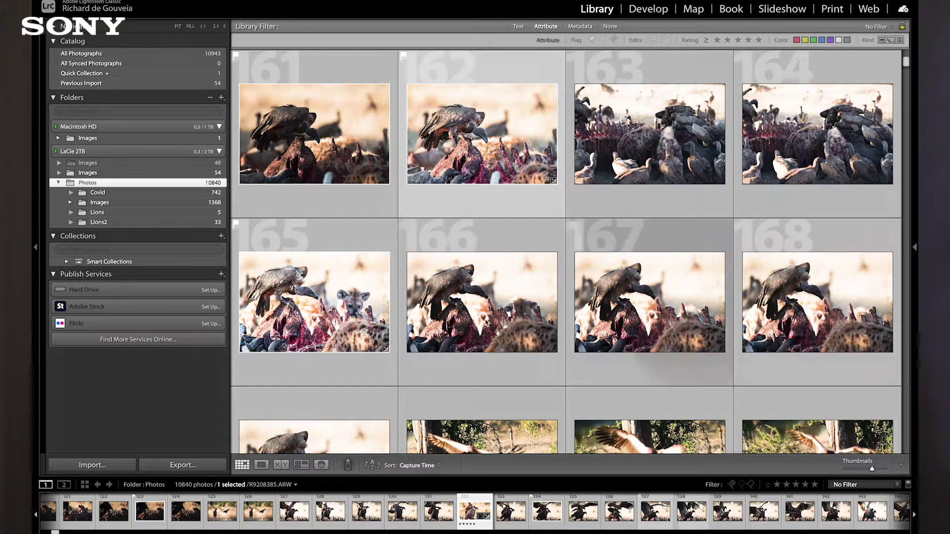
scroll(670, 303, down, 5)
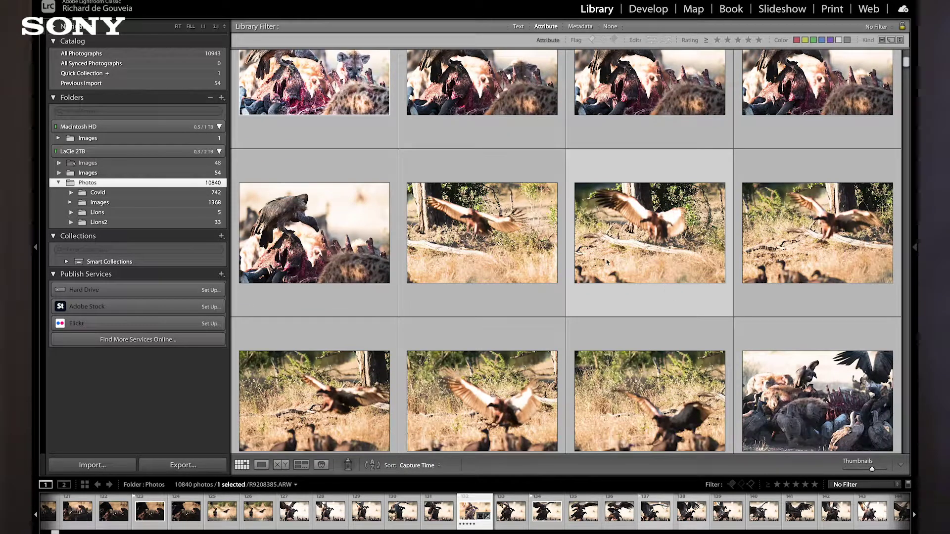
scroll(733, 253, down, 5)
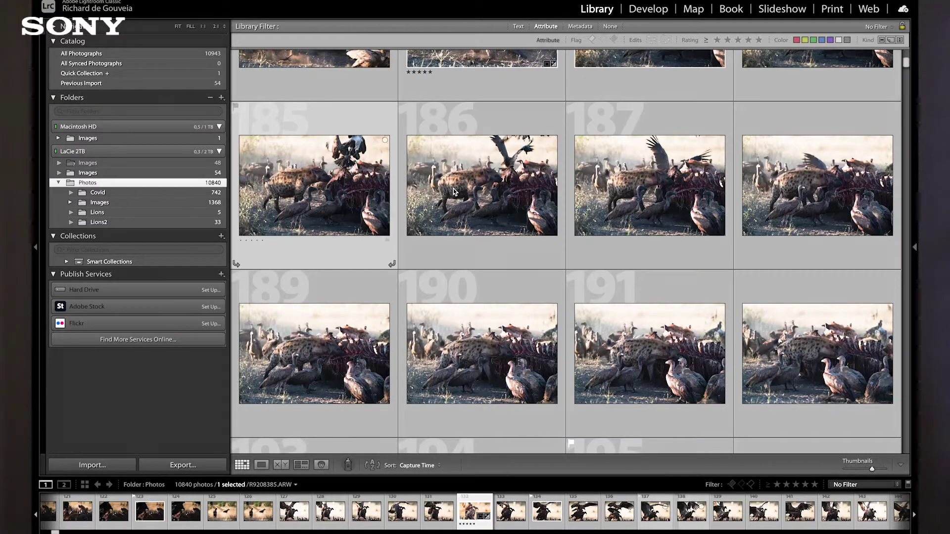
View RD900235.ARW enlarged and review the hyena-and-vulture frames one by one up to RD900245.ARW
double_click(346, 201)
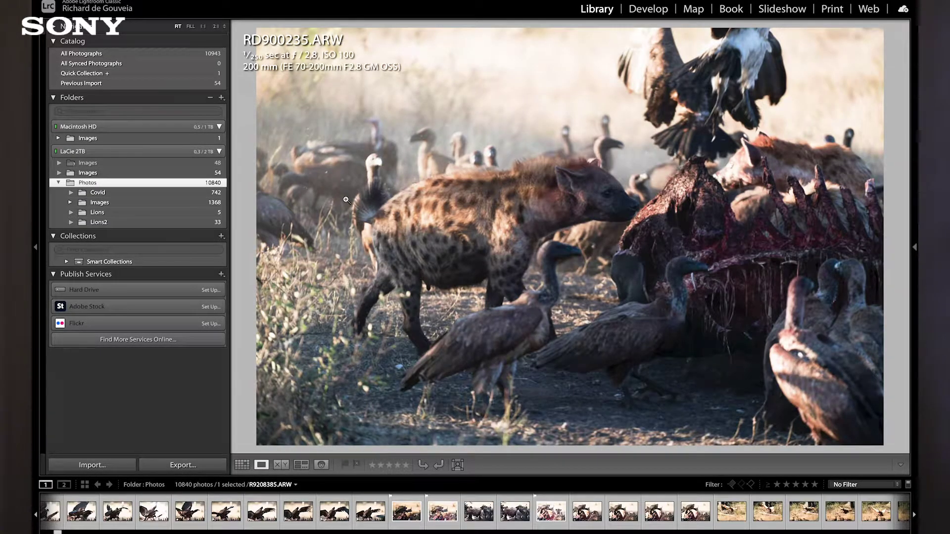
key(Right)
key(Right)
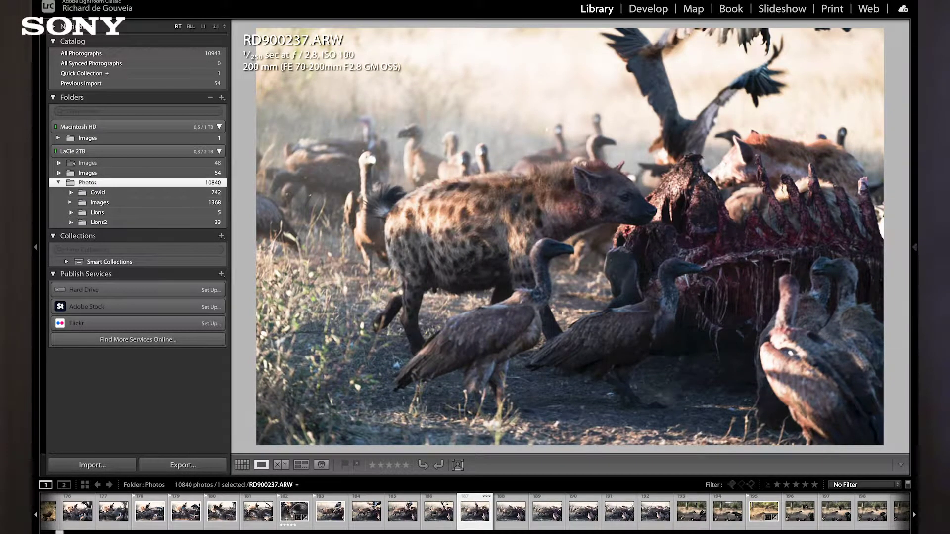
key(Right)
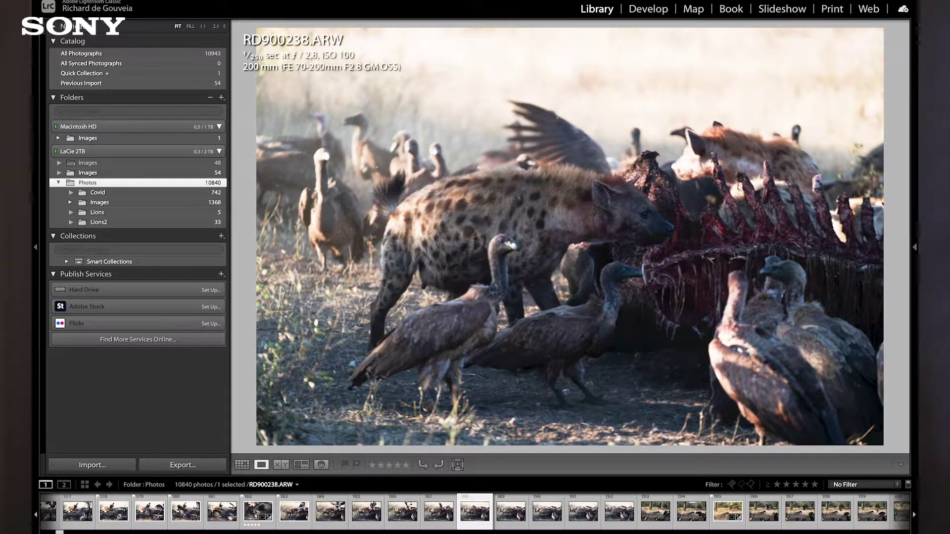
key(Right)
key(Right)
key(Right)
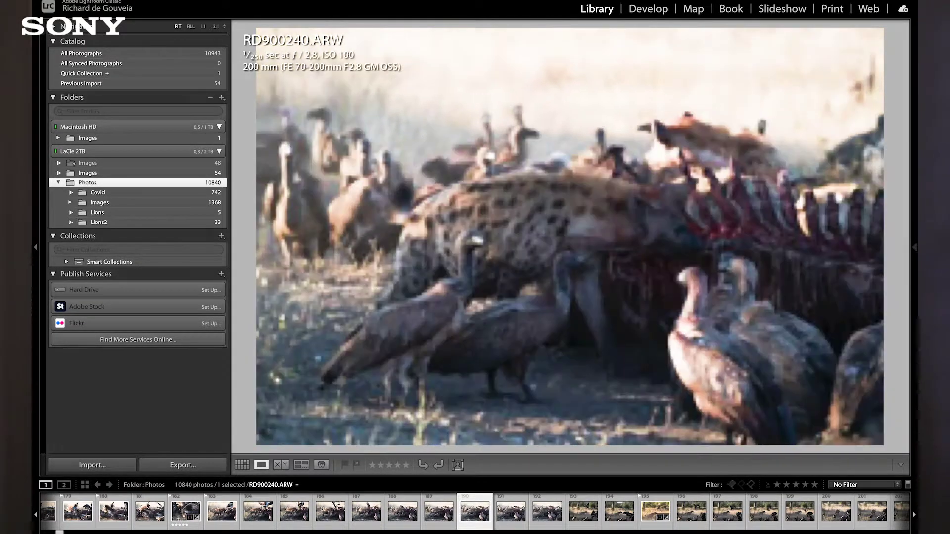
key(Right)
key(Right)
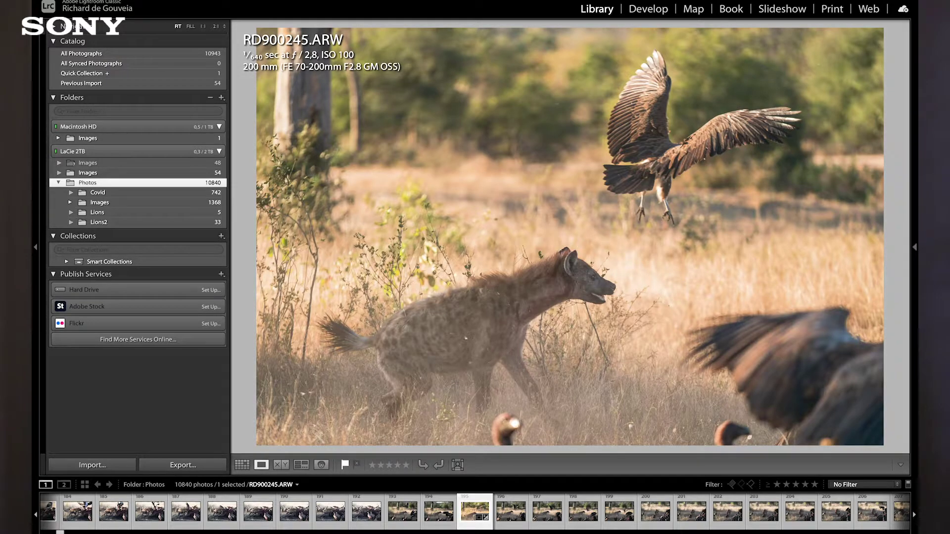
Compare RD900245.ARW with the frames back to RD900243.ARW, and flag RD900245.ARW as a pick
key(Left)
key(Left)
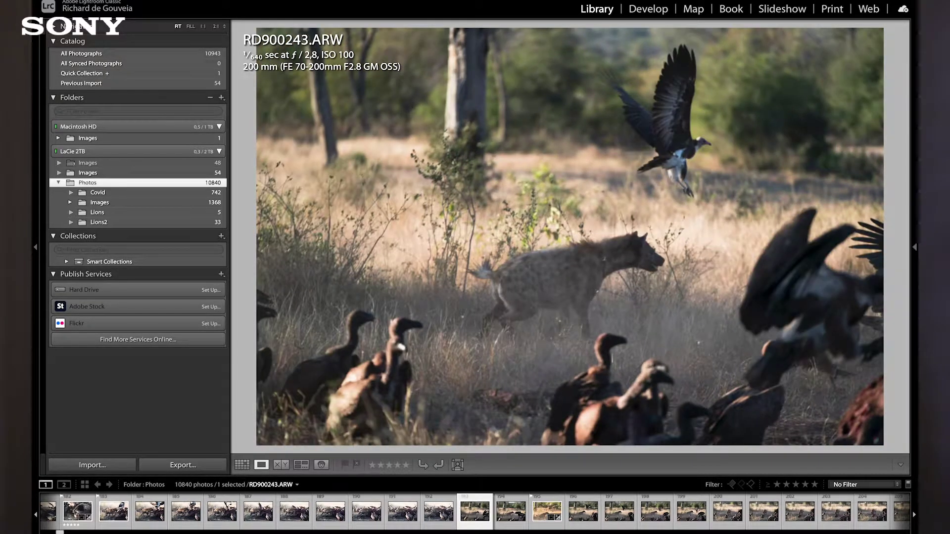
key(Right)
key(Right)
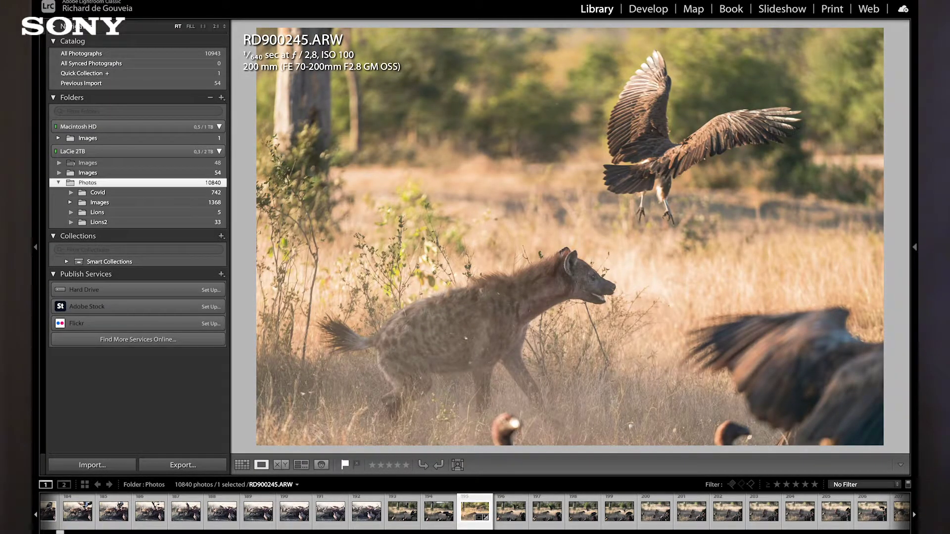
key(p)
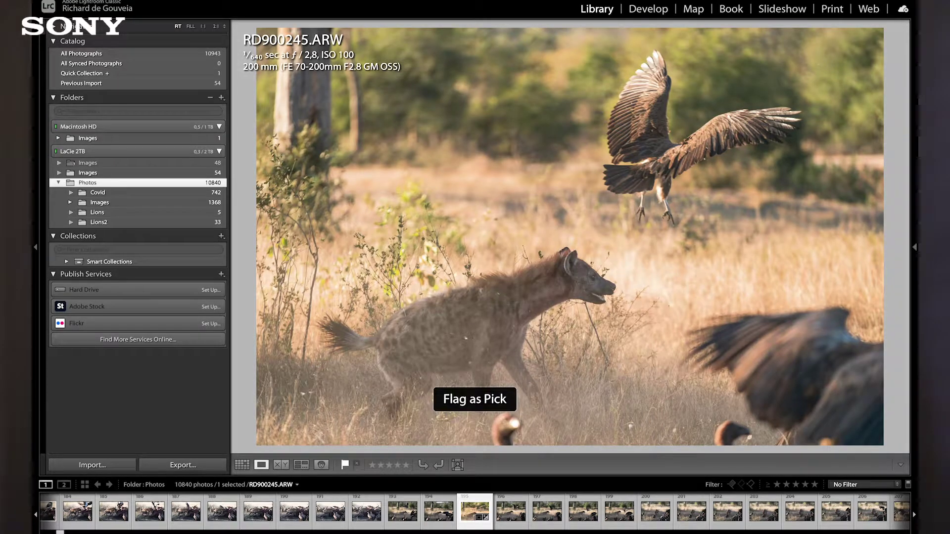
Move on through the following frames to the hyena photo R9208447.ARW and inspect its face and fur magnified
key(Right)
key(Right)
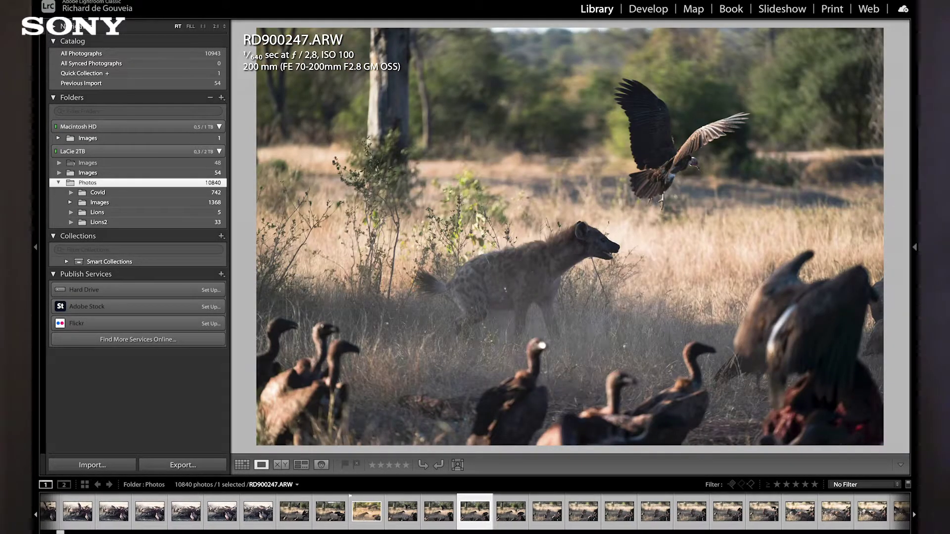
key(Right)
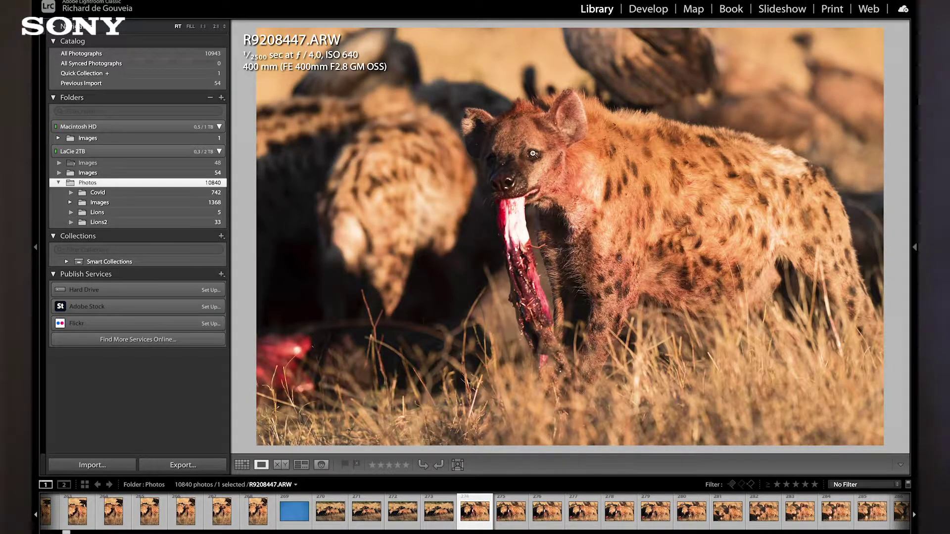
click(536, 151)
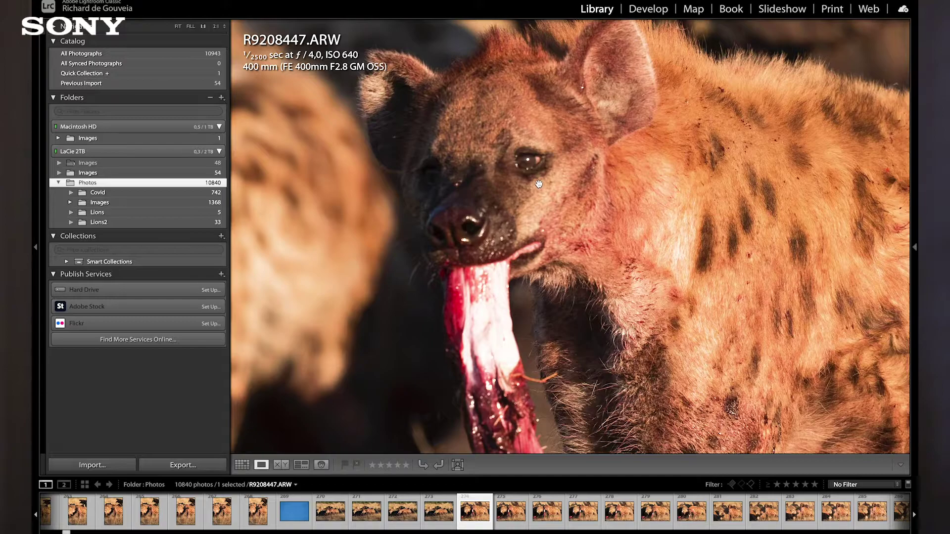
scroll(538, 184, down, 5)
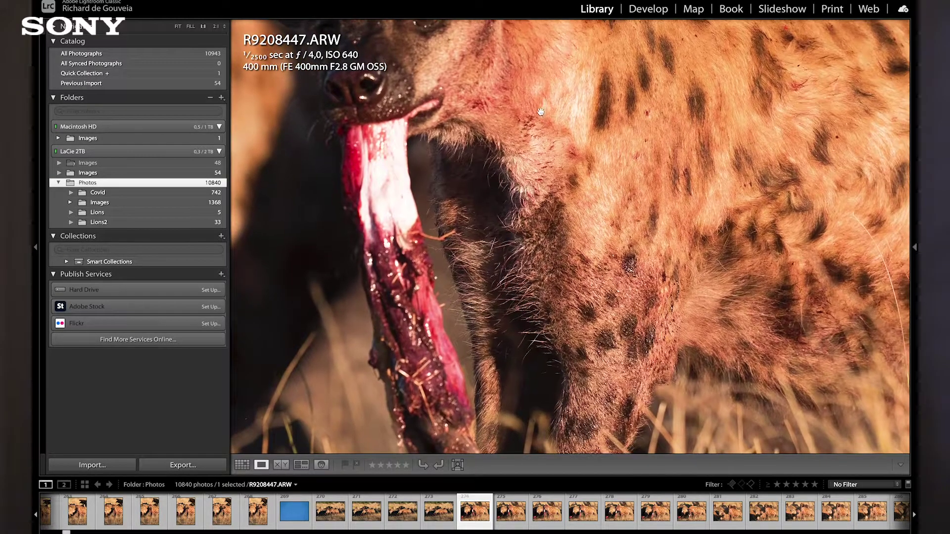
Compare the magnified hyena frames one by one from R9208447.ARW to R9208456.ARW
click(580, 288)
key(Right)
key(Right)
key(Right)
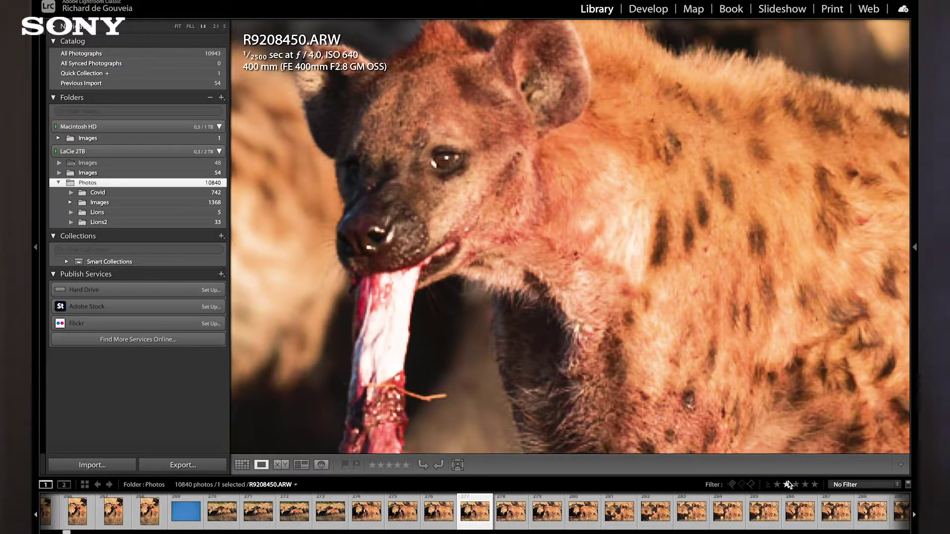
key(Right)
key(Right)
key(Right)
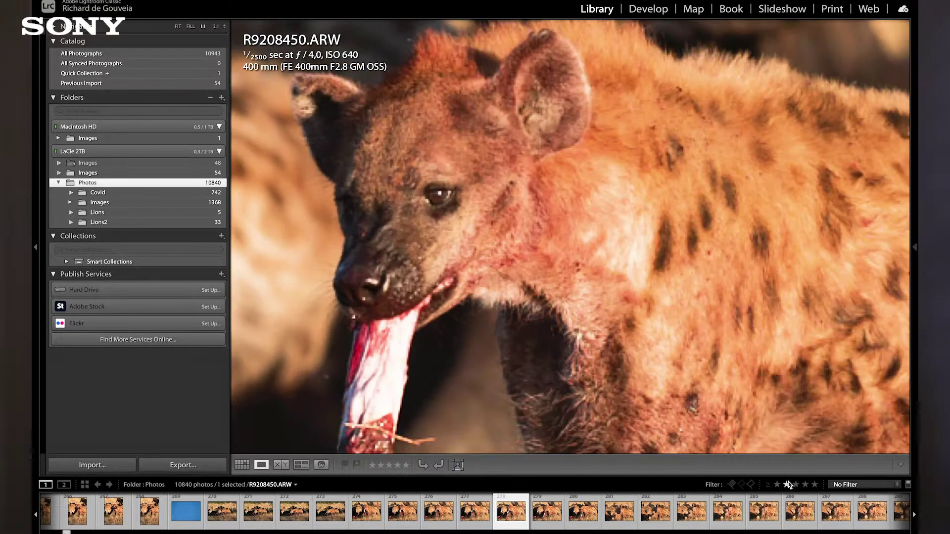
key(Right)
key(Right)
key(Right)
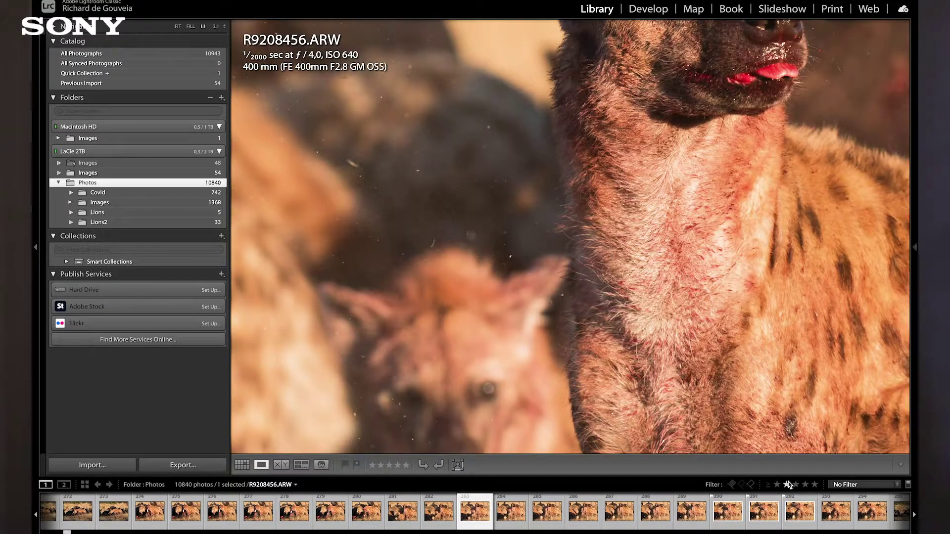
Check the sharpness of the hyena's face in R9208456.ARW, fit the photo back to view, and flag it as a pick
click(692, 207)
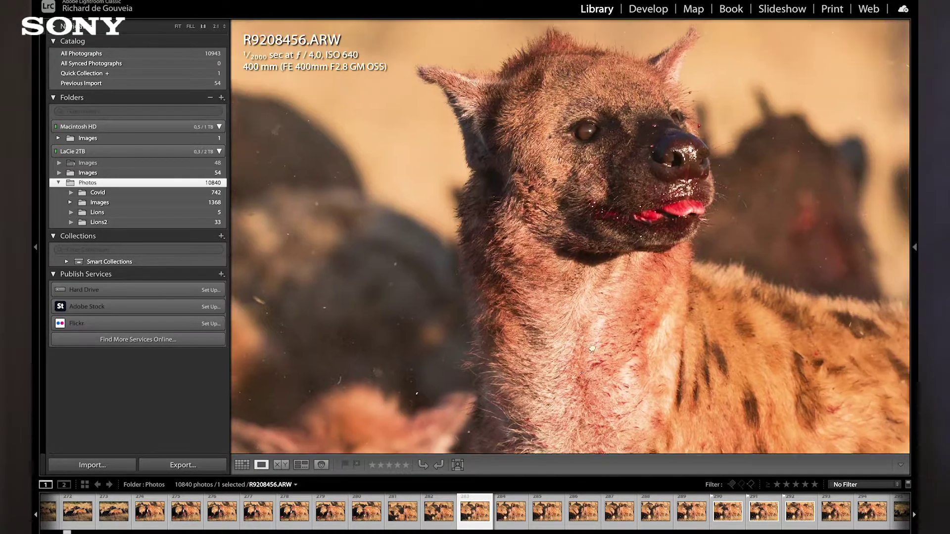
click(557, 132)
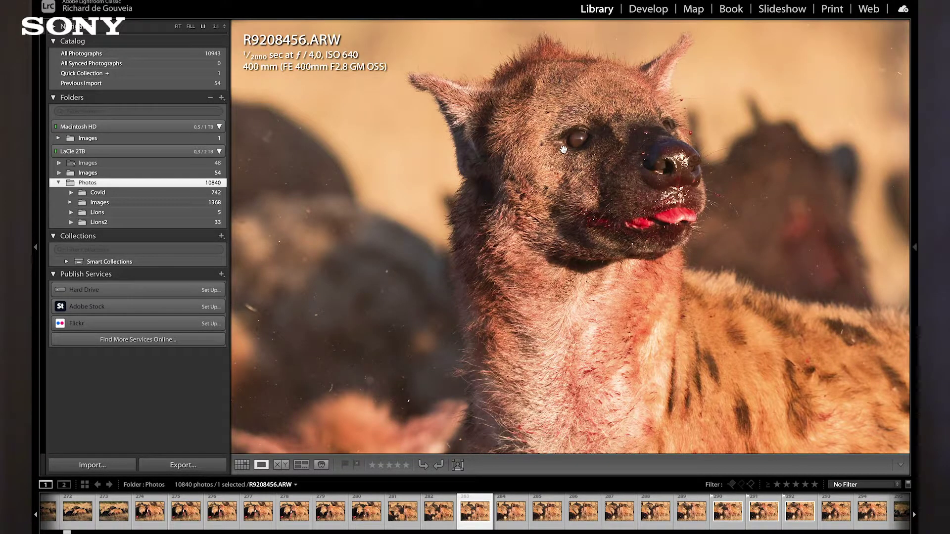
click(564, 150)
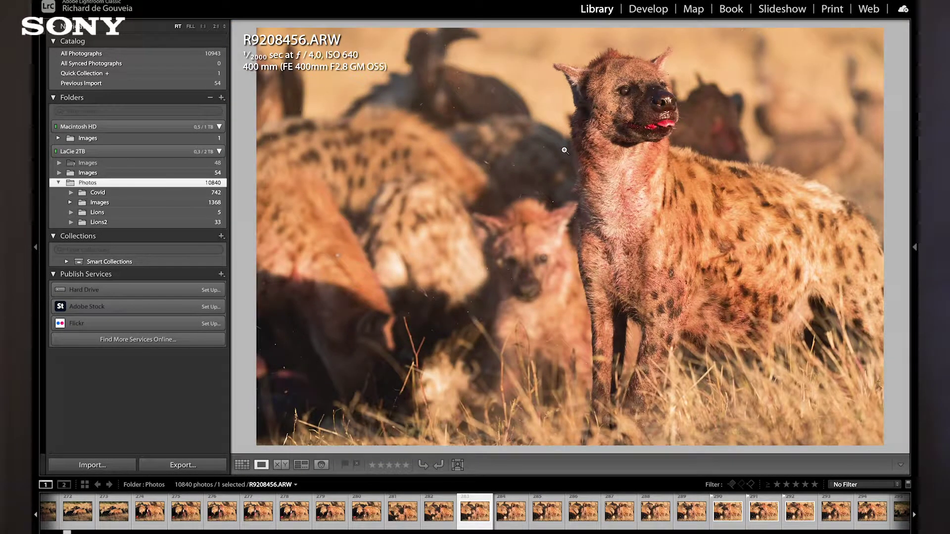
key(p)
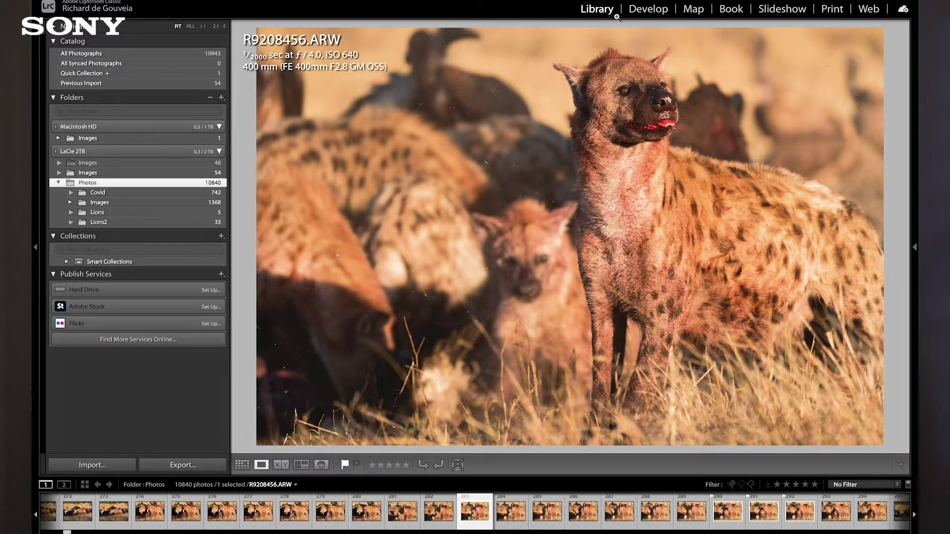
Filter the Library grid by attribute to show only flagged photos, and browse the picked images
key(g)
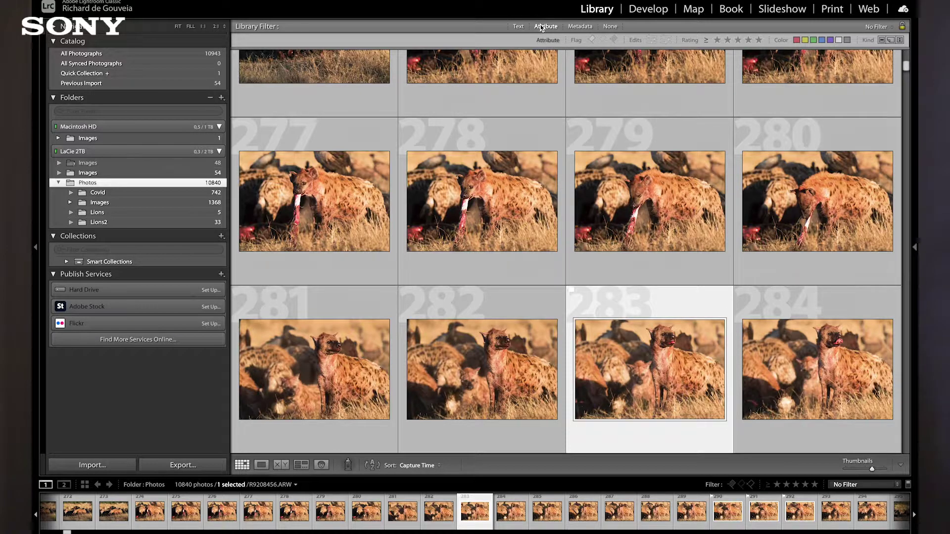
click(540, 27)
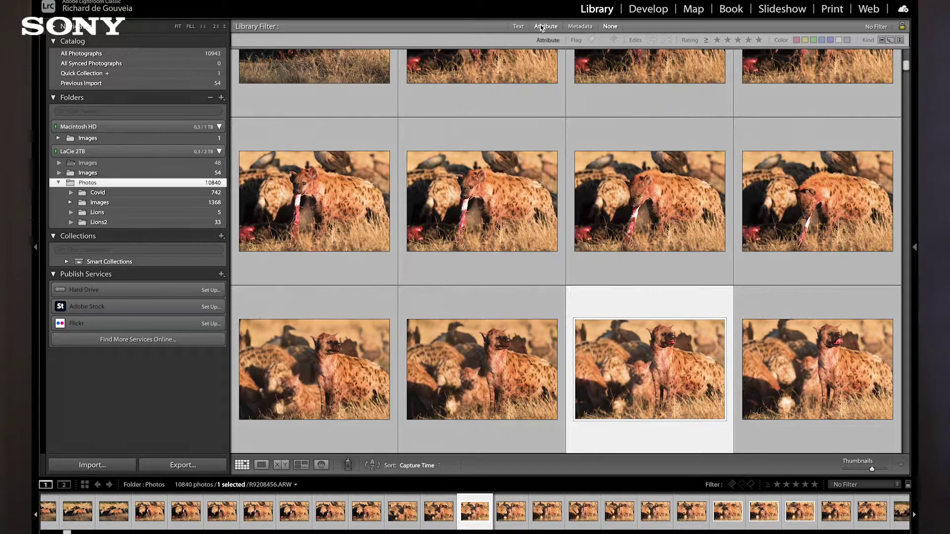
click(591, 41)
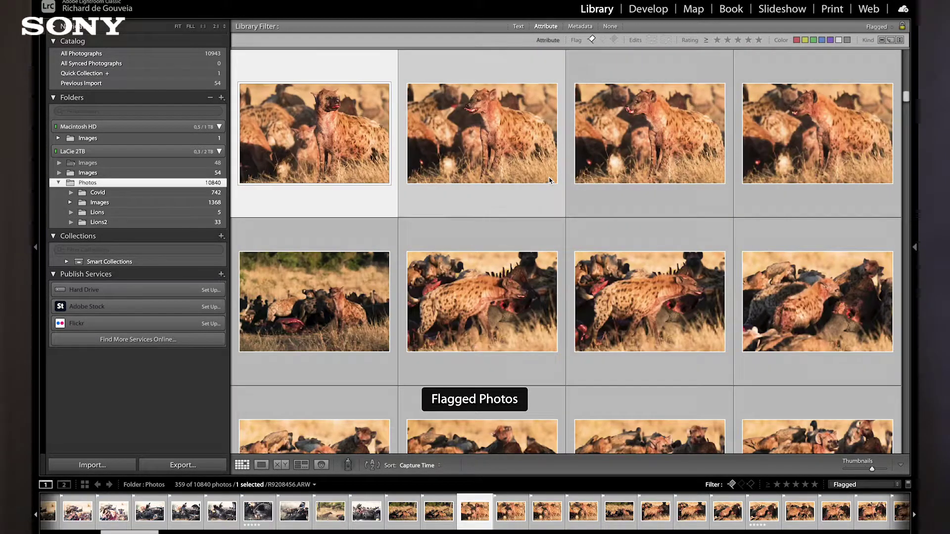
scroll(547, 178, up, 15)
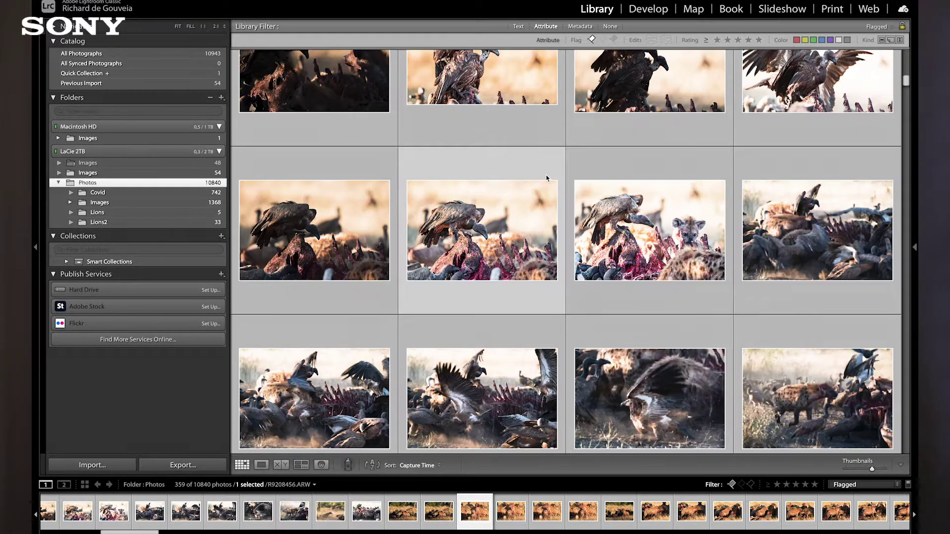
scroll(547, 178, down, 3)
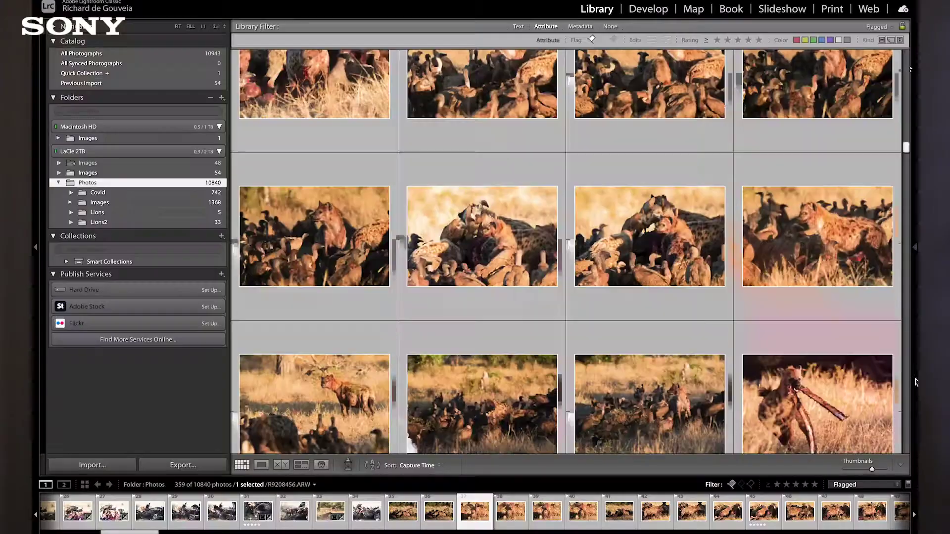
Browse the flagged photos as far as the leopard series and select R9203853.ARW
scroll(912, 455, down, 10)
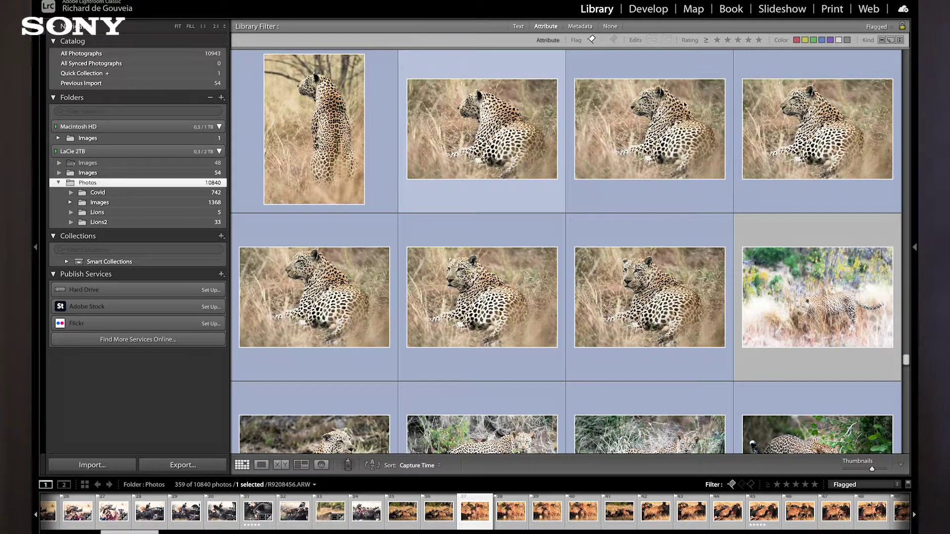
key(j)
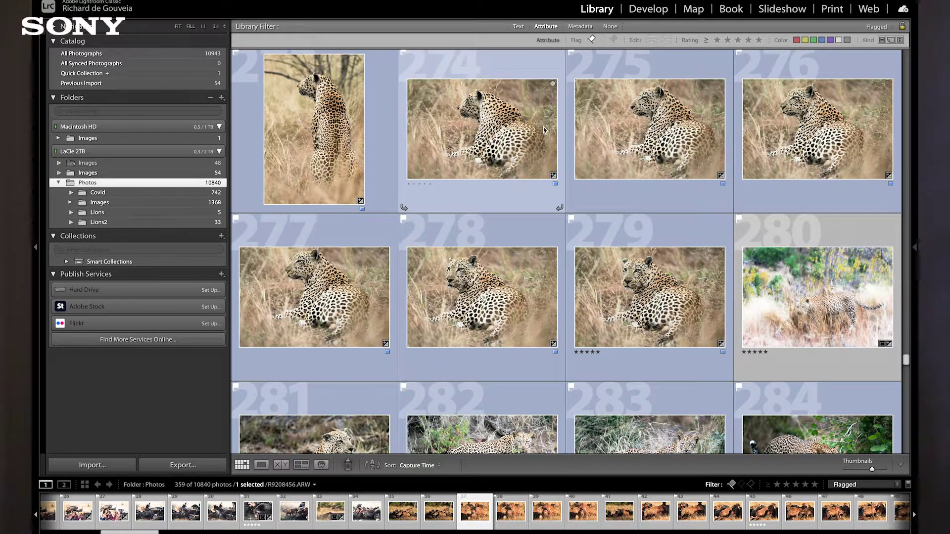
key(j)
key(j)
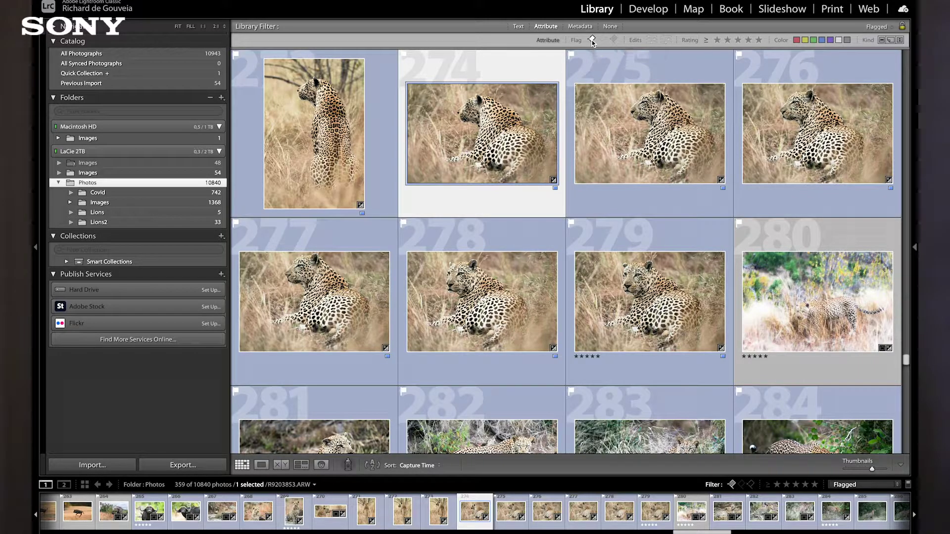
Turn off the flag filter and look through the full run of leopard frames surrounding the picks
click(591, 40)
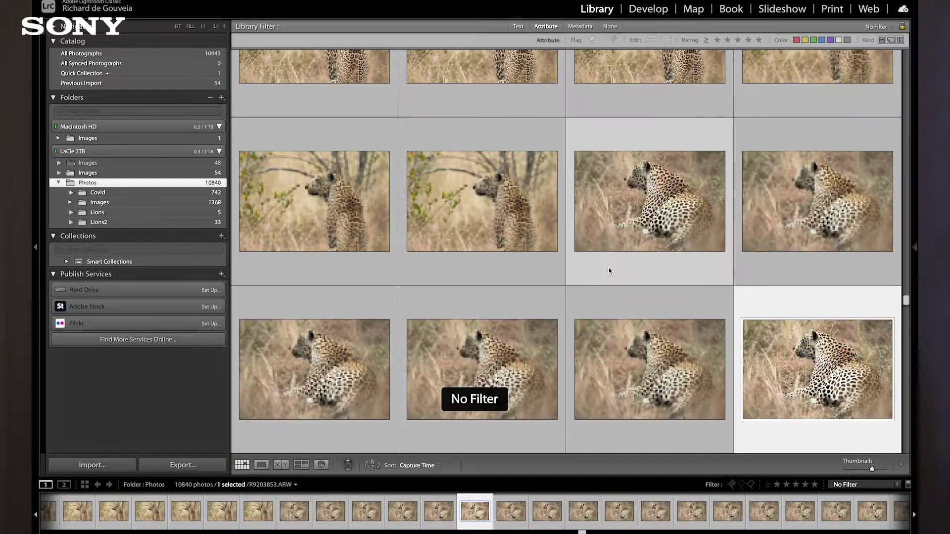
scroll(609, 268, up, 5)
scroll(680, 308, down, 4)
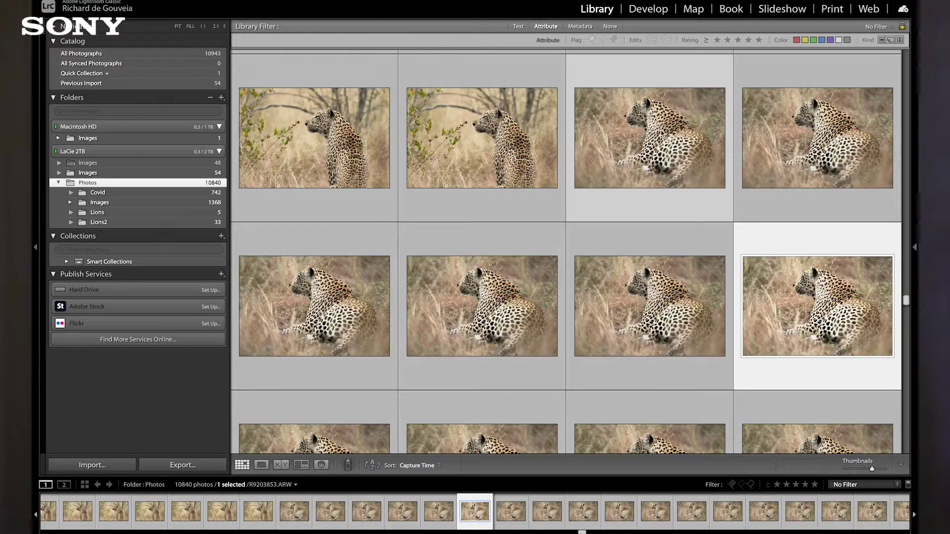
scroll(658, 138, down, 6)
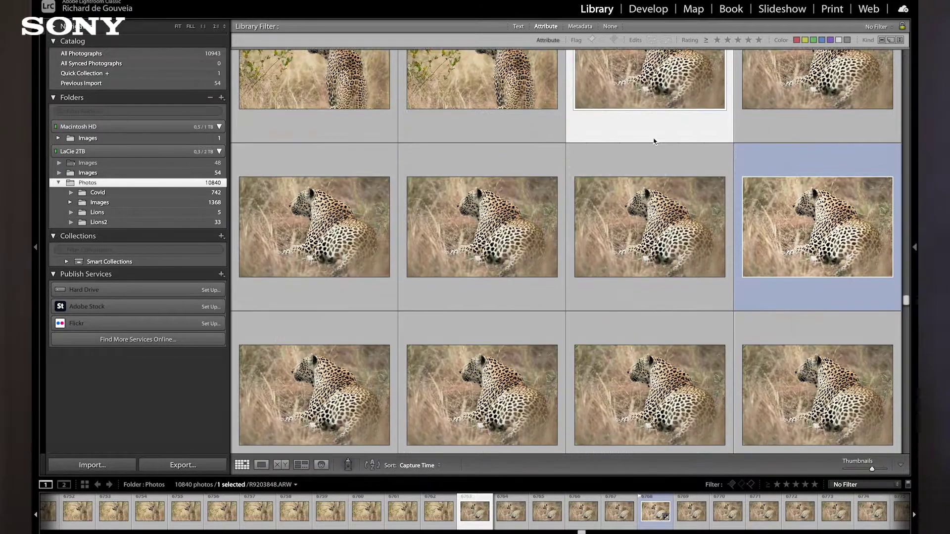
scroll(653, 142, down, 10)
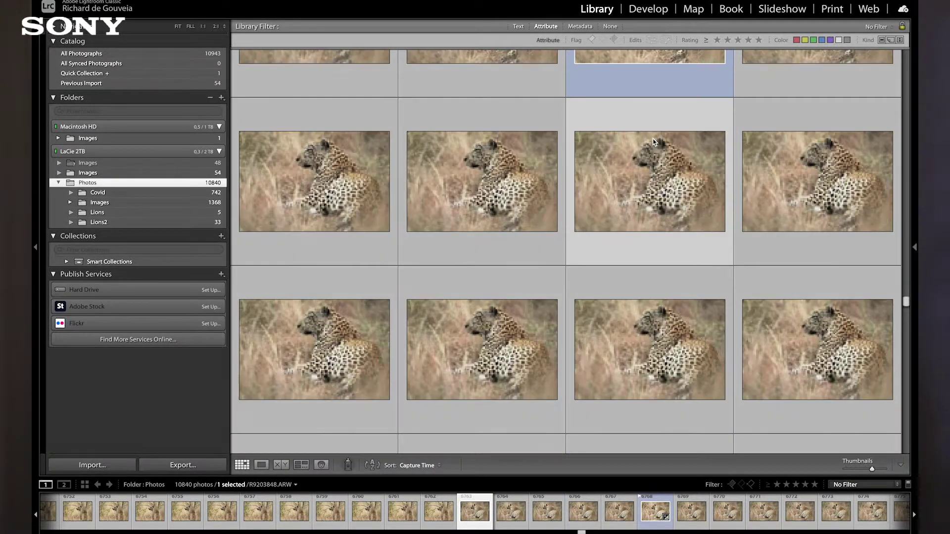
scroll(653, 143, down, 10)
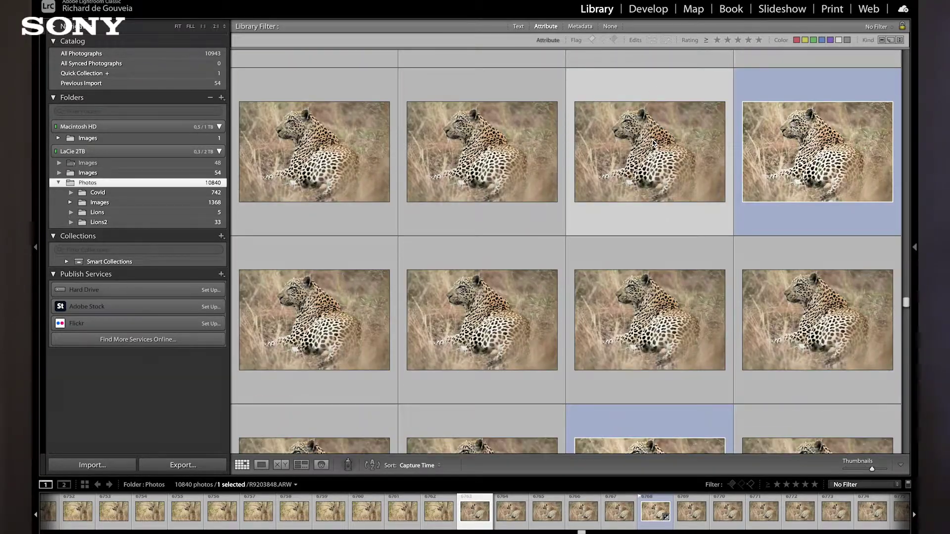
scroll(652, 143, down, 10)
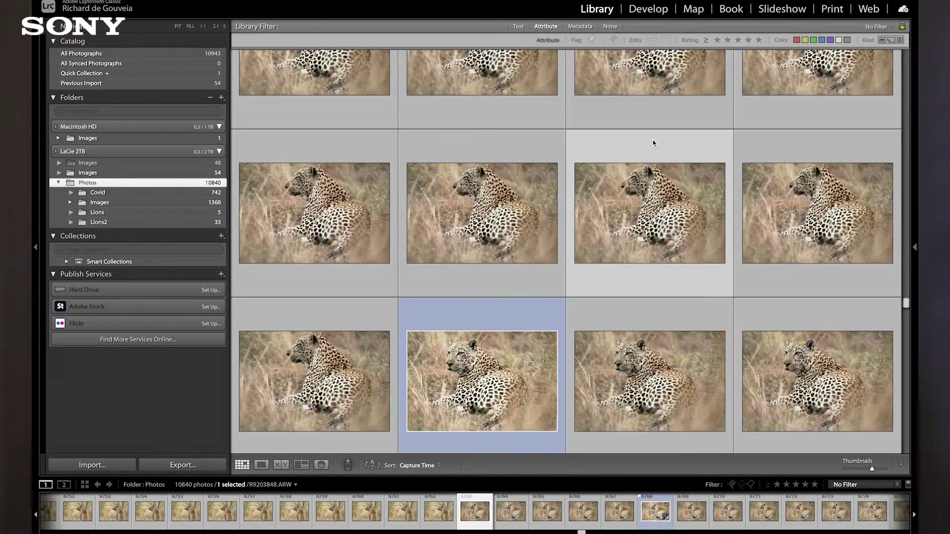
scroll(652, 142, down, 5)
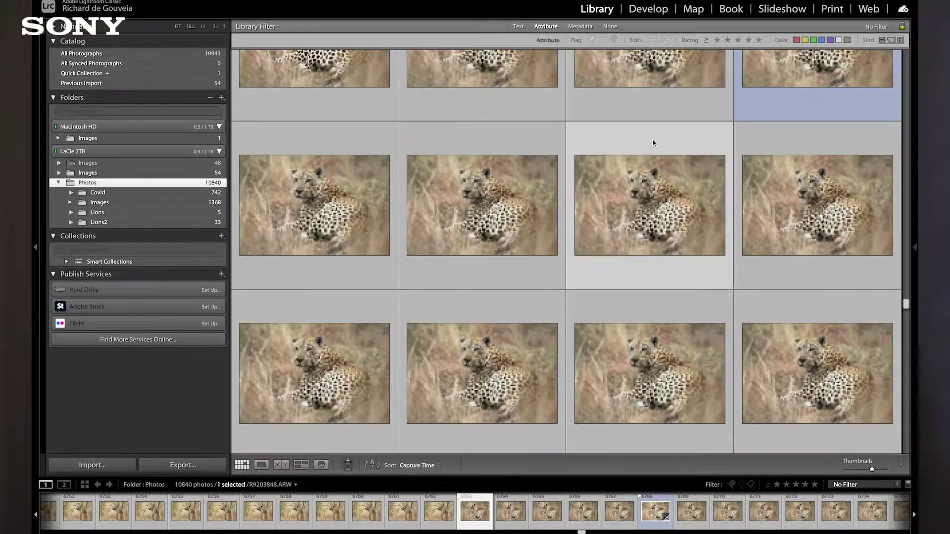
scroll(651, 143, down, 5)
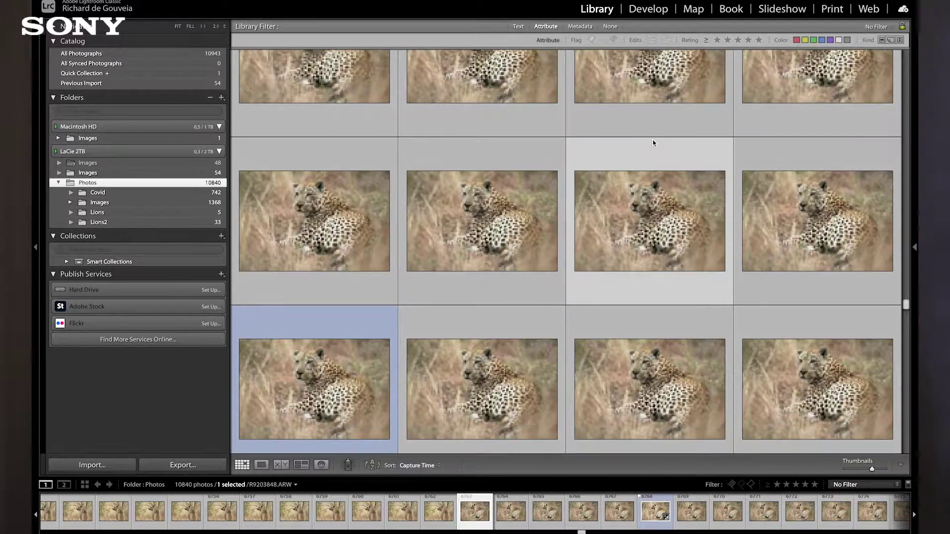
scroll(652, 141, down, 3)
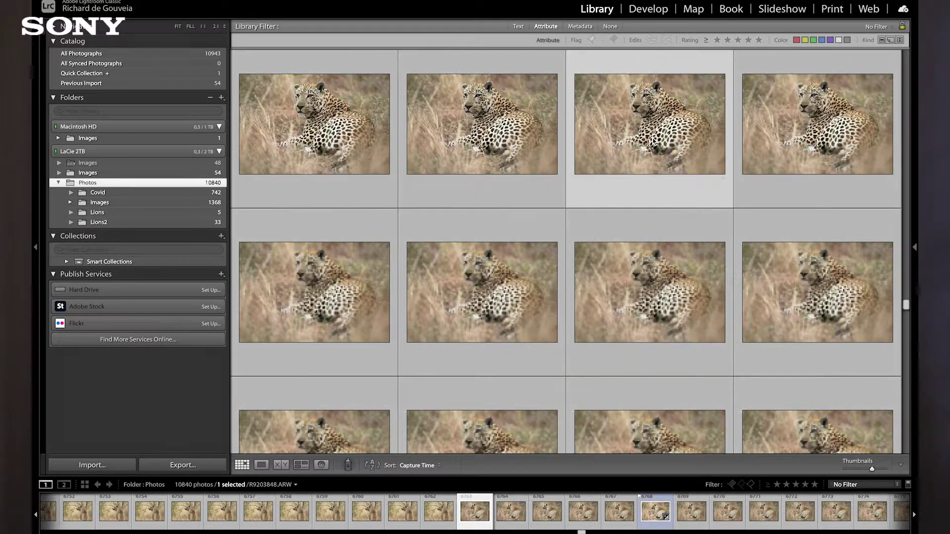
View the leopard photo R9203975.ARW enlarged and compare the following frames up to R9203991.ARW
double_click(455, 274)
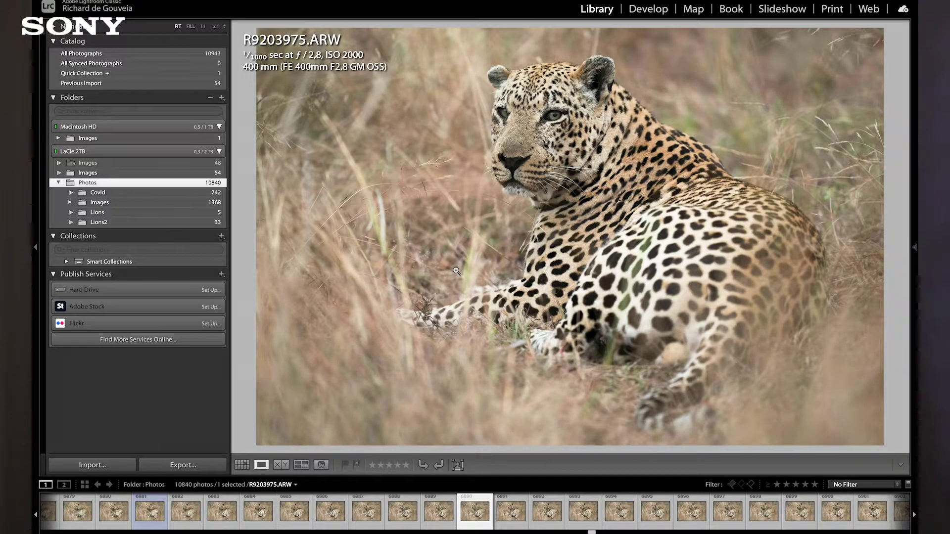
key(Right)
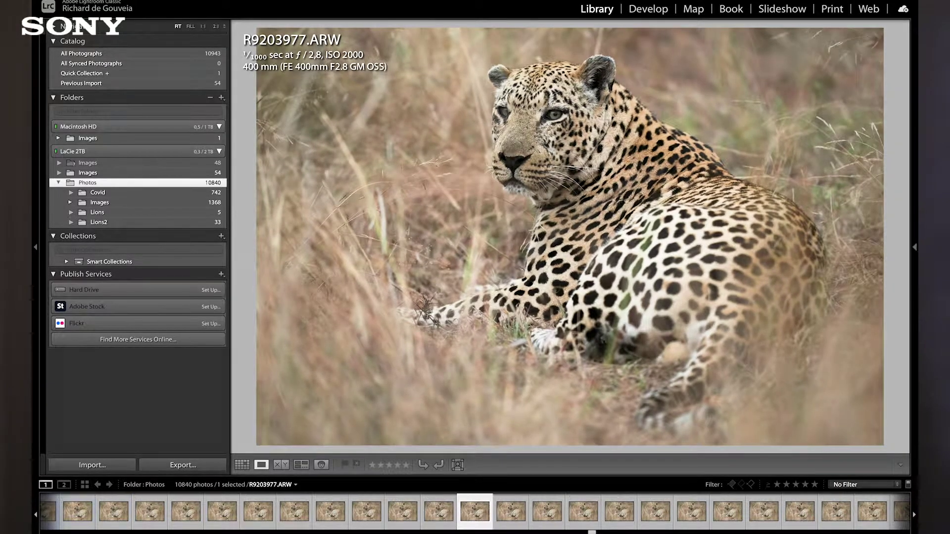
key(Right)
key(Right)
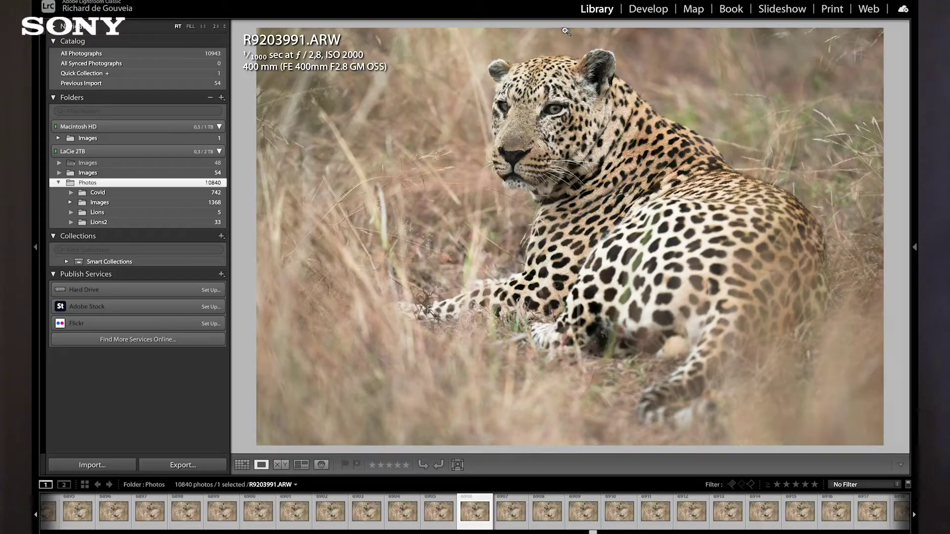
Return to the grid, show only flagged photos again, and browse them to the leopard series
key(g)
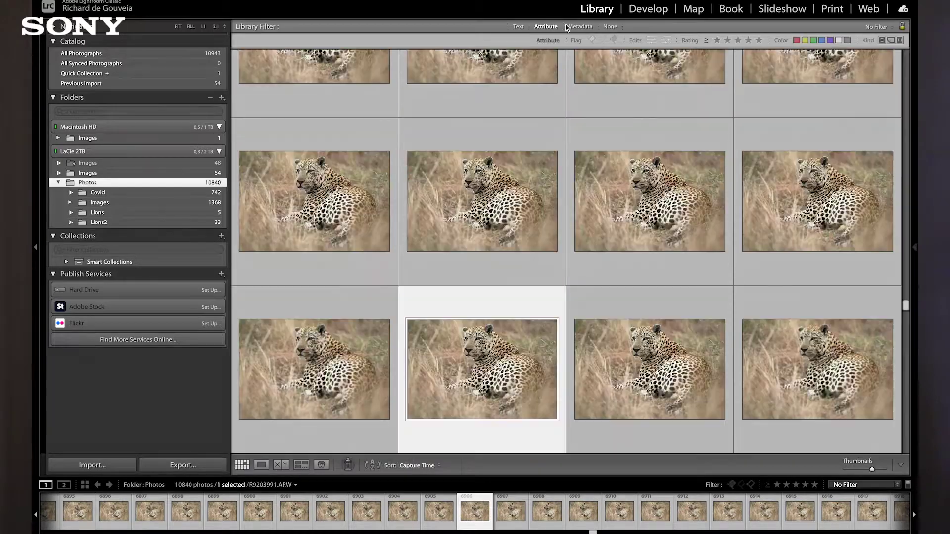
click(591, 41)
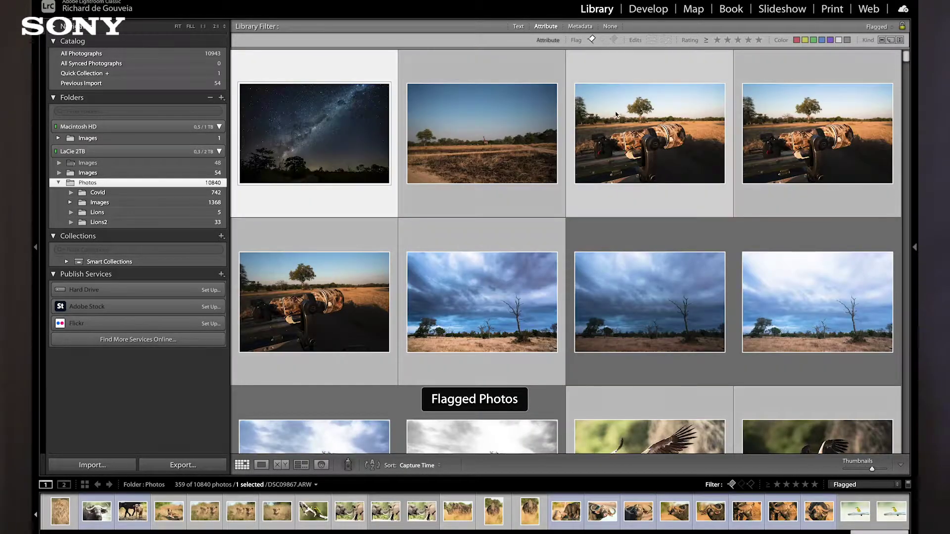
scroll(691, 301, down, 15)
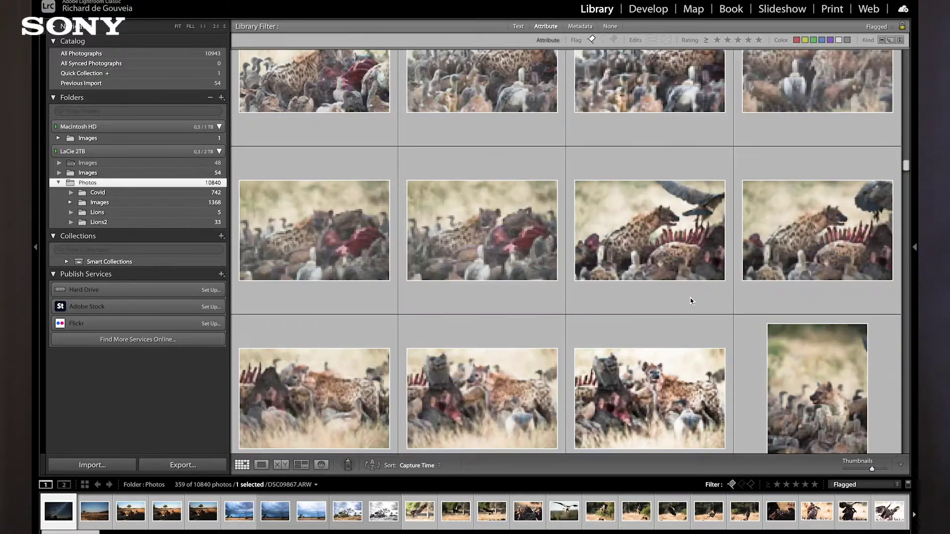
scroll(690, 298, down, 15)
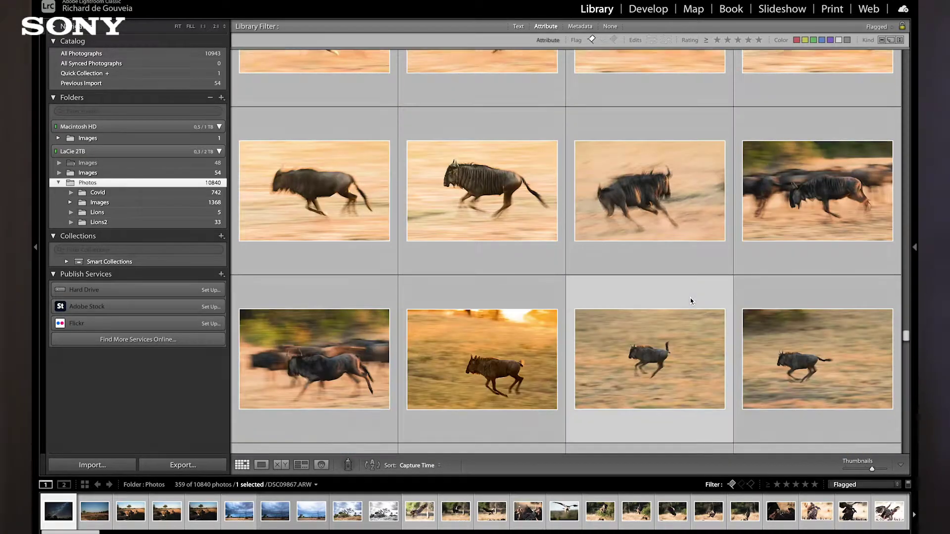
scroll(690, 299, down, 5)
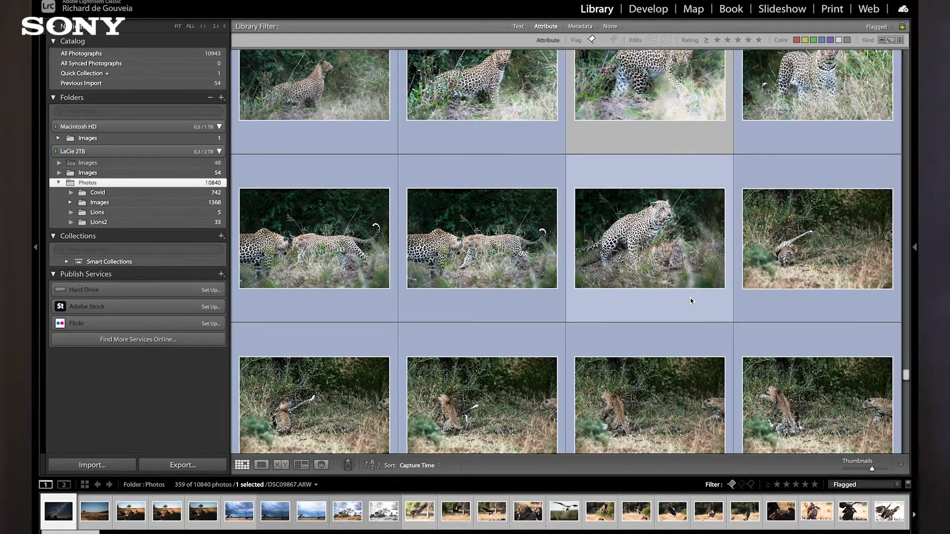
scroll(691, 301, up, 4)
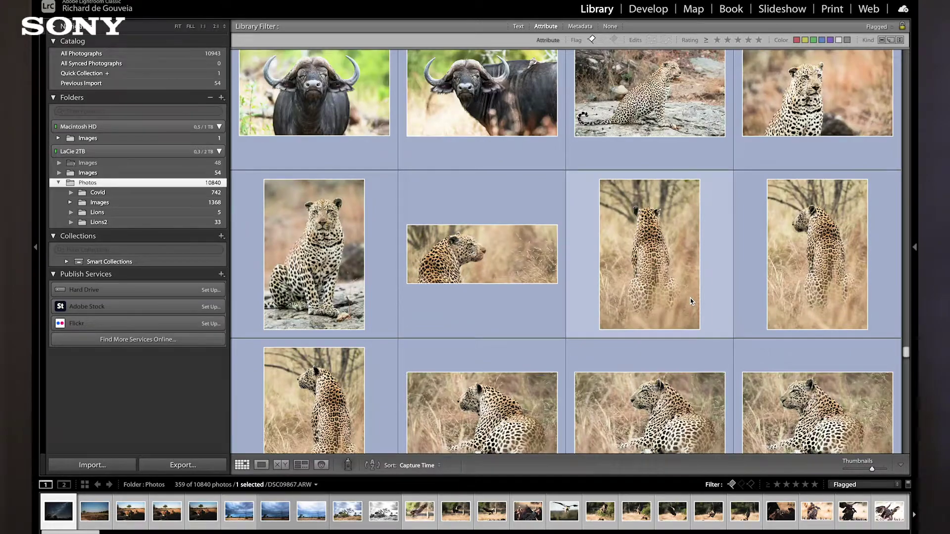
scroll(691, 301, down, 3)
Inspect the leopard's face in the flagged photo R9203876.ARW magnified, and return to the grid with the flag filter off
double_click(670, 268)
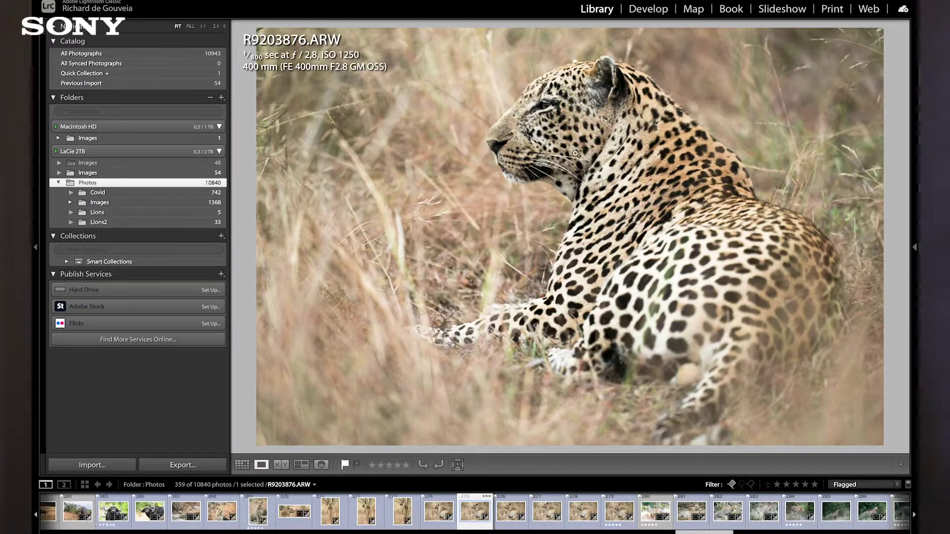
click(548, 119)
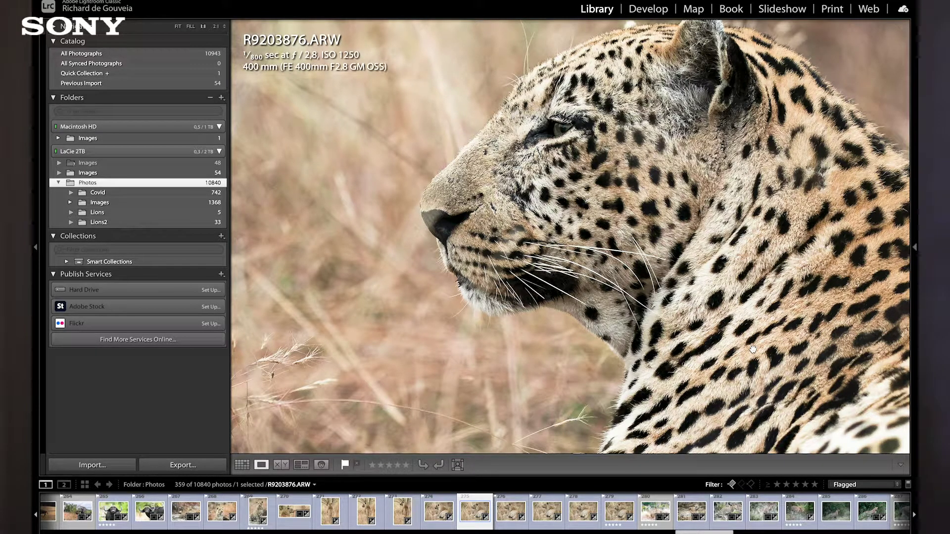
click(597, 209)
click(562, 75)
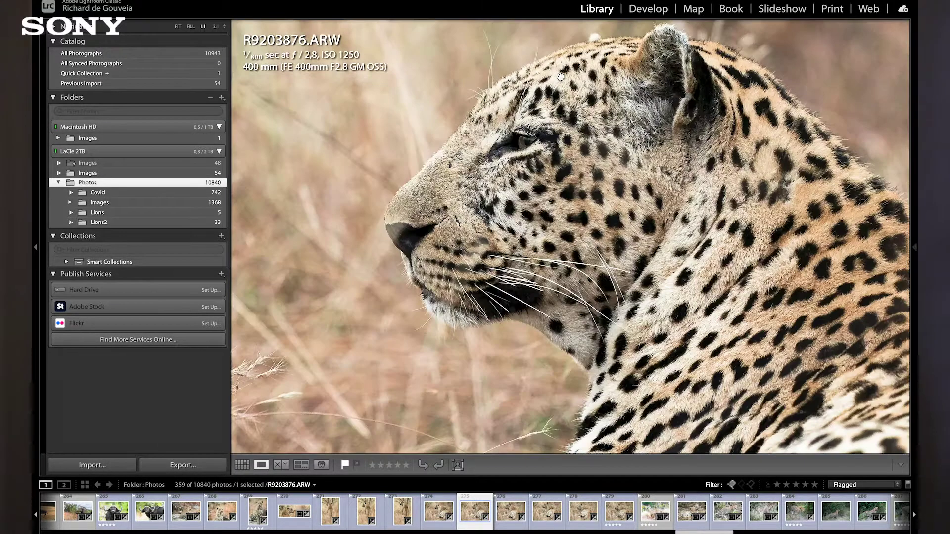
click(589, 113)
key(g)
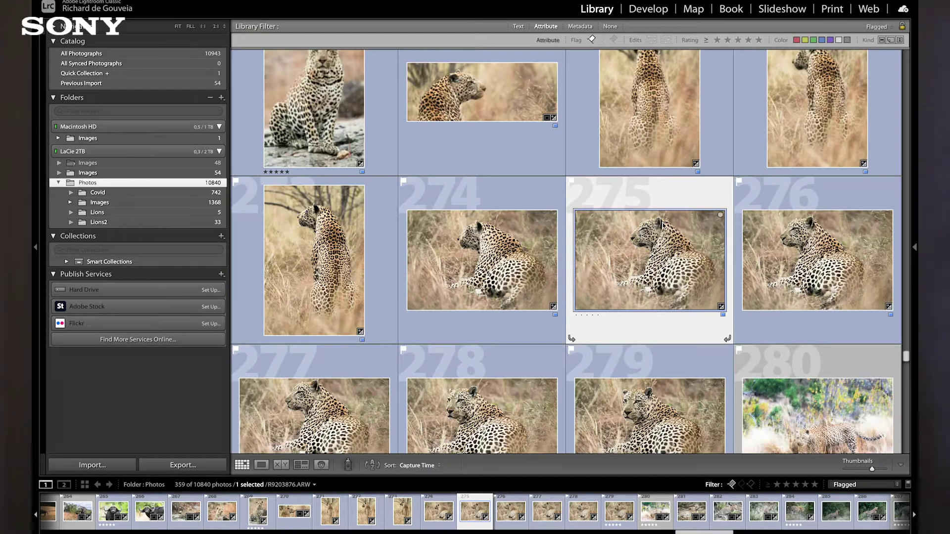
click(591, 40)
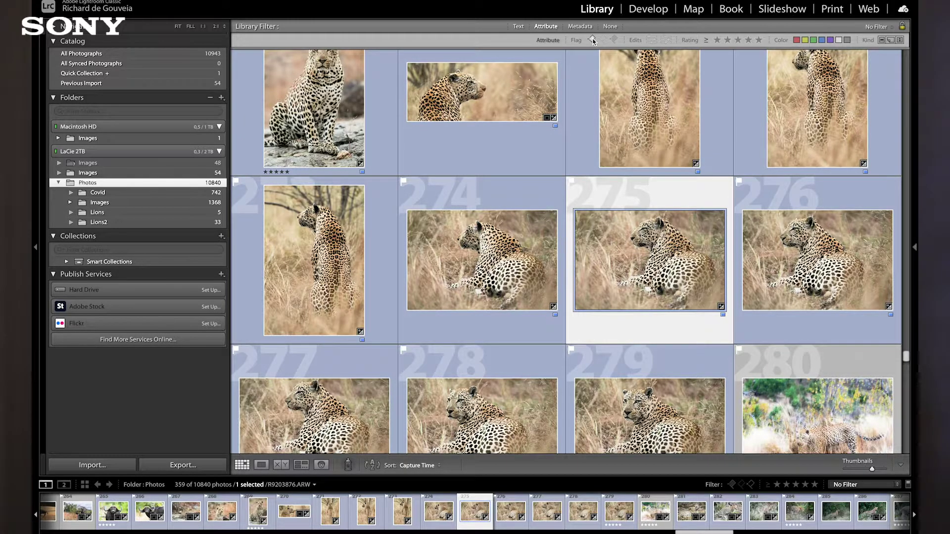
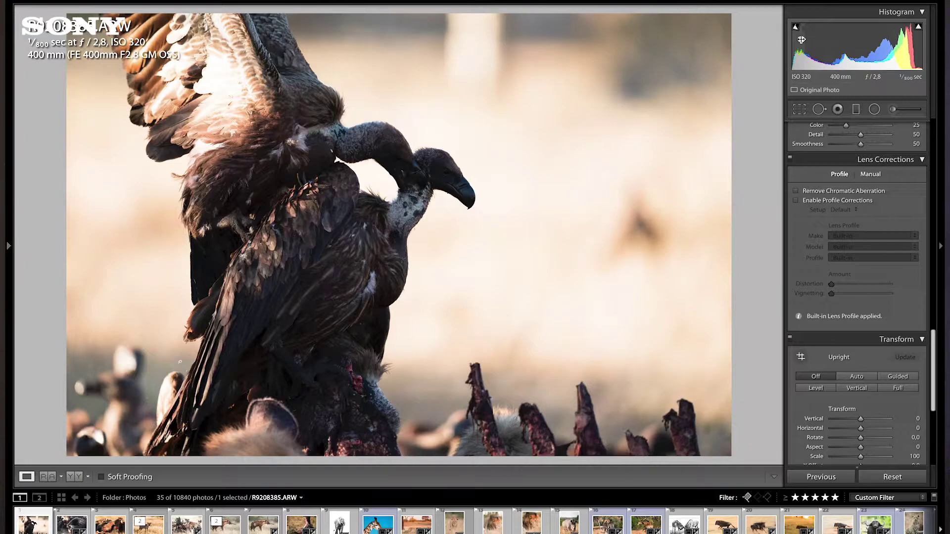
Check the shadow clipping in the magnified dark feathers of R9208385.ARW, hide the clipping overlay, and fit the photo back to view
mouse_move(797, 27)
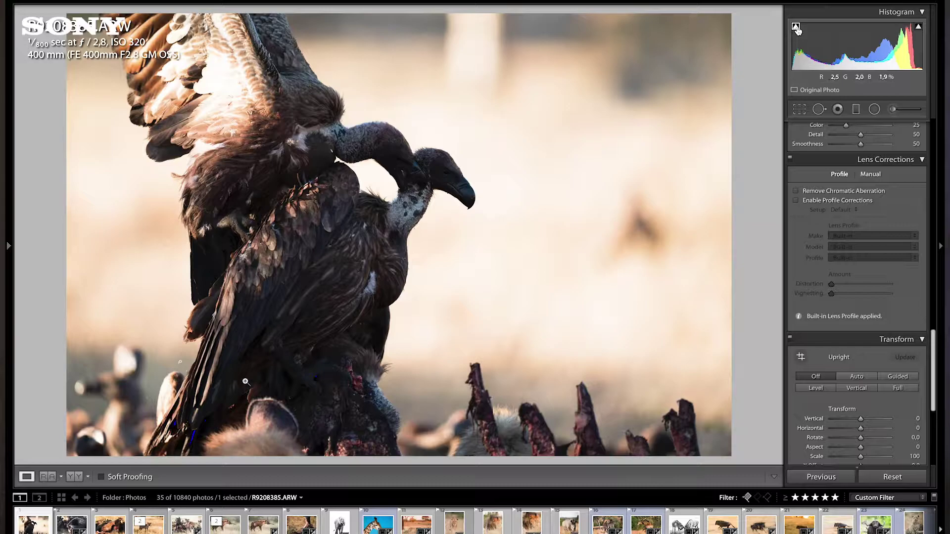
click(203, 432)
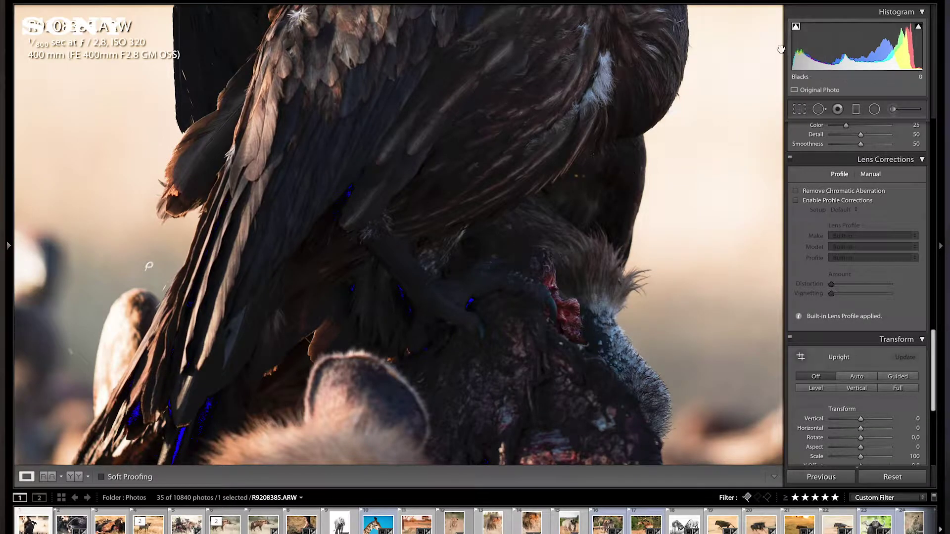
click(796, 27)
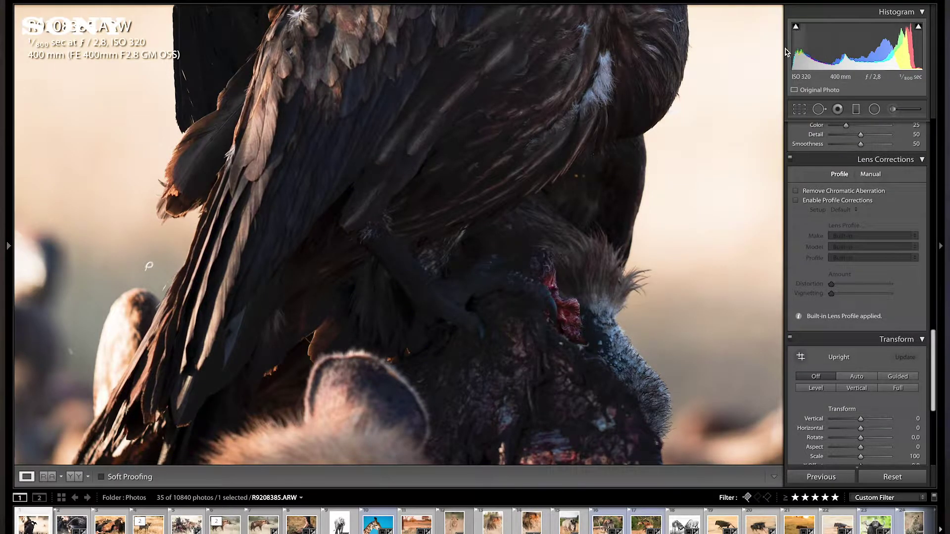
click(525, 181)
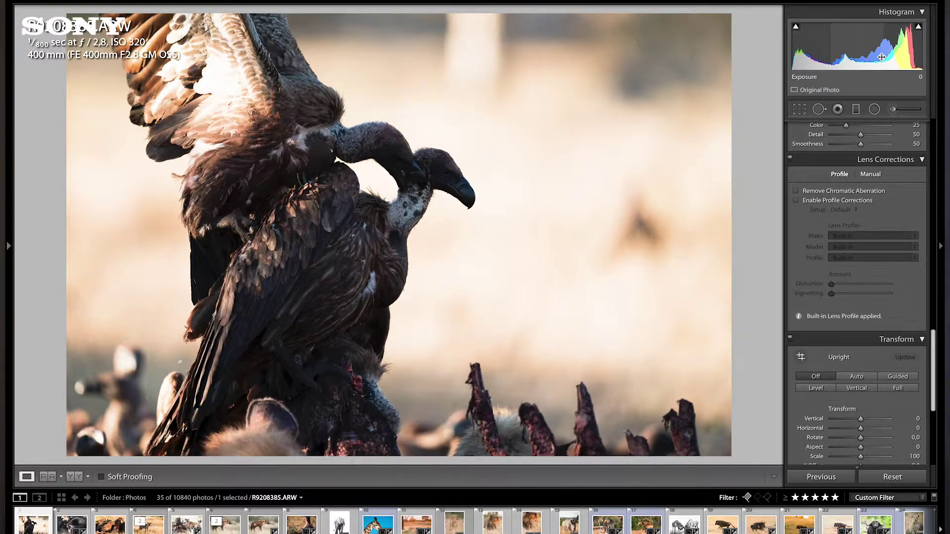
Try raising the vulture photo's Exposure to +1.40, and reset it to 0
scroll(901, 259, up, 10)
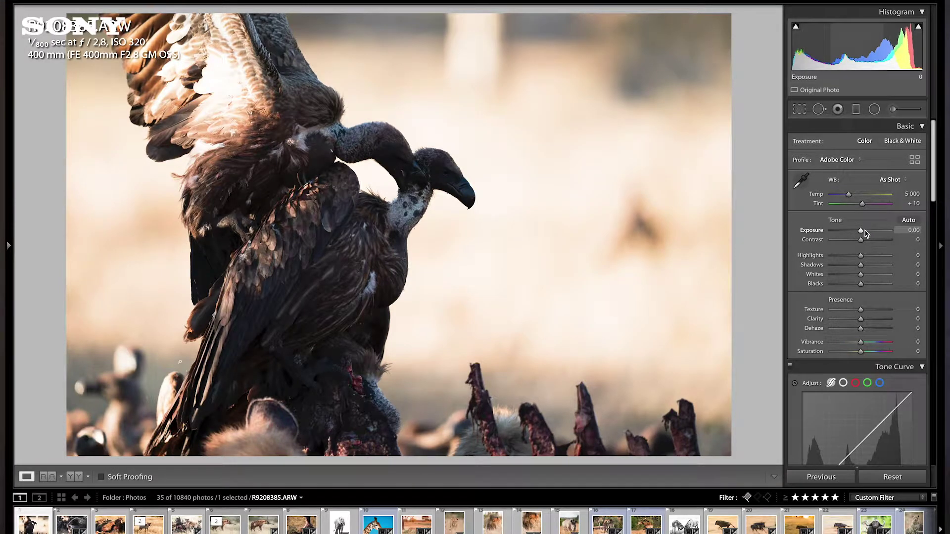
drag(861, 232, 870, 234)
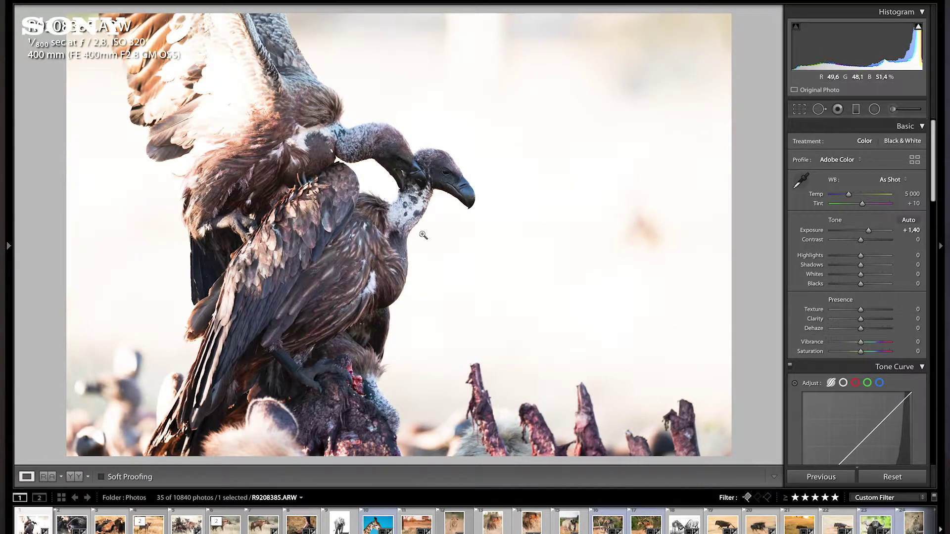
double_click(869, 231)
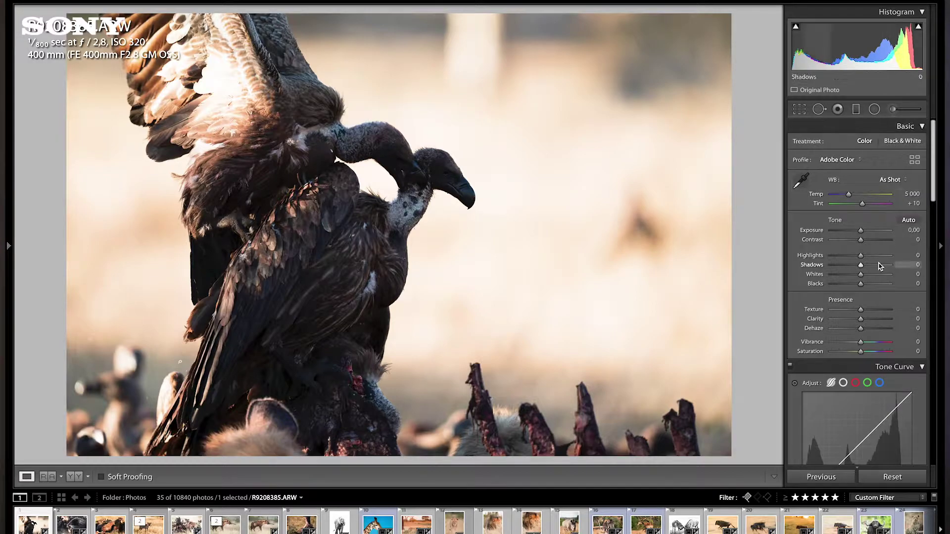
Set the vulture photo's Shadows to +89
drag(861, 267, 886, 267)
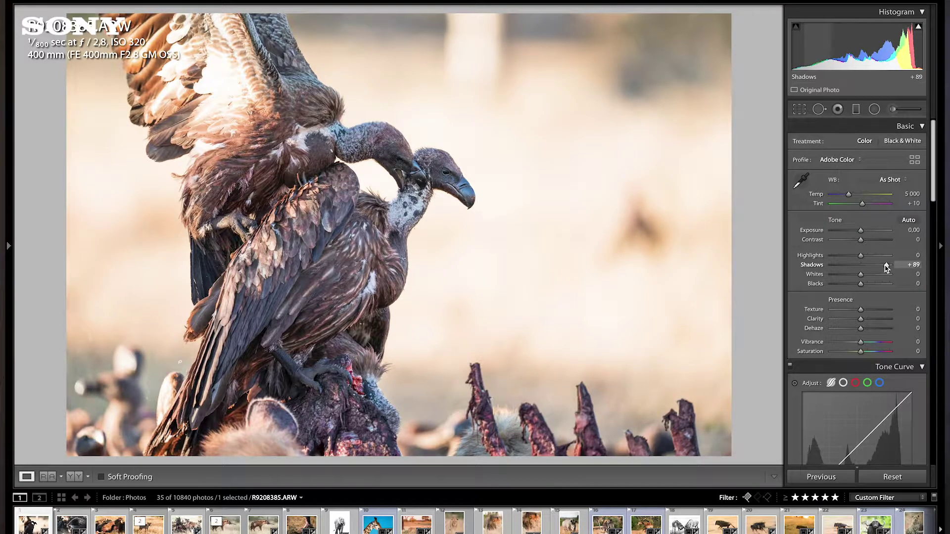
Inspect the vultures' heads and dark feathers magnified, and fit the photo back to view
click(439, 178)
click(441, 192)
click(535, 342)
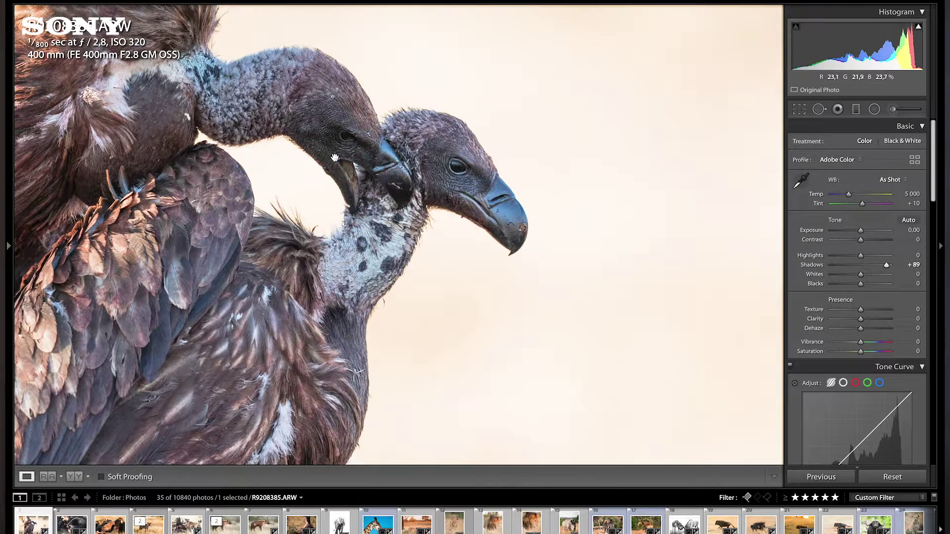
click(376, 214)
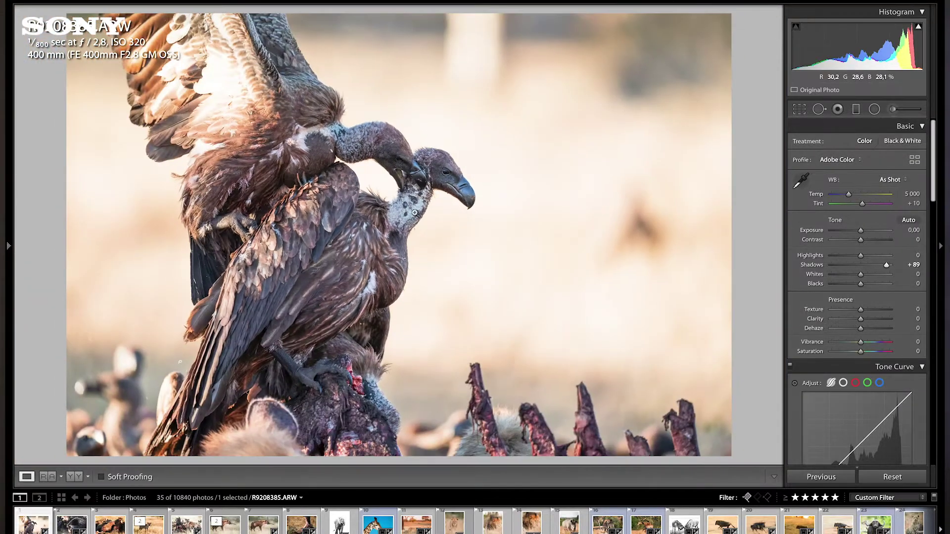
Try Highlights at −51 and Whites at +32 on the vulture photo, check the highlight clipping, and reset Whites to 0
drag(860, 256, 845, 260)
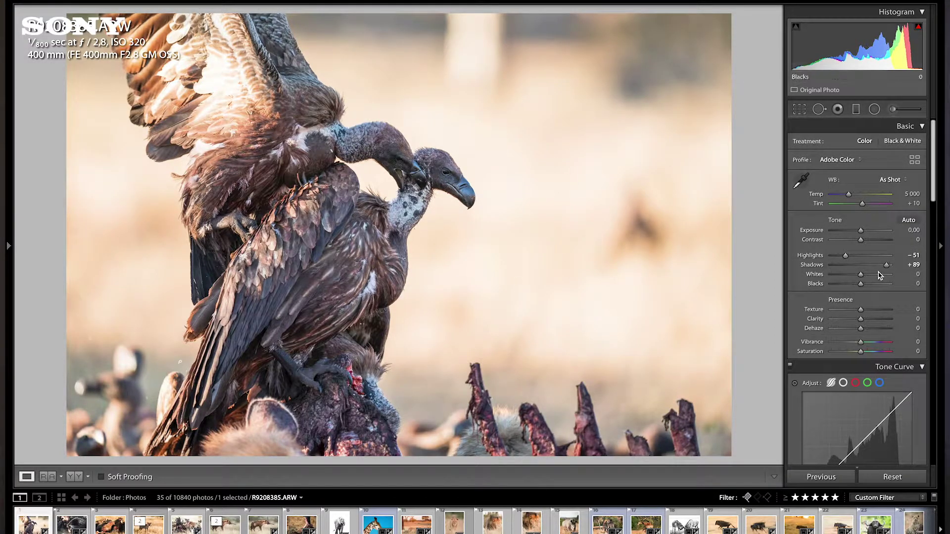
drag(861, 277, 869, 278)
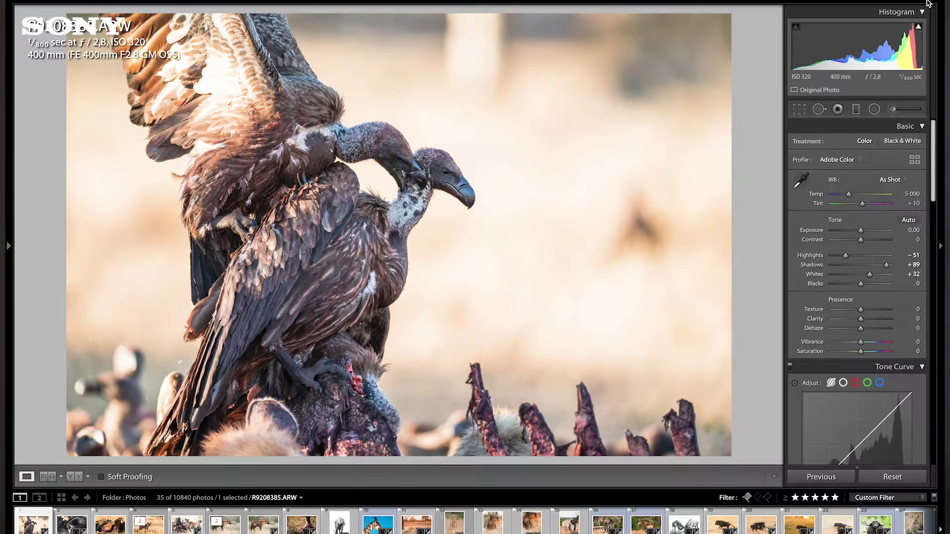
mouse_move(920, 31)
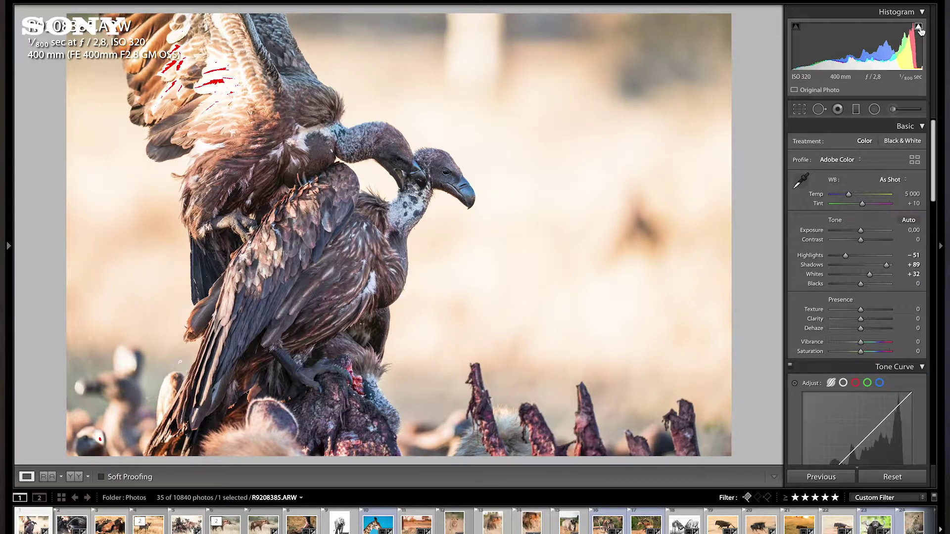
double_click(869, 274)
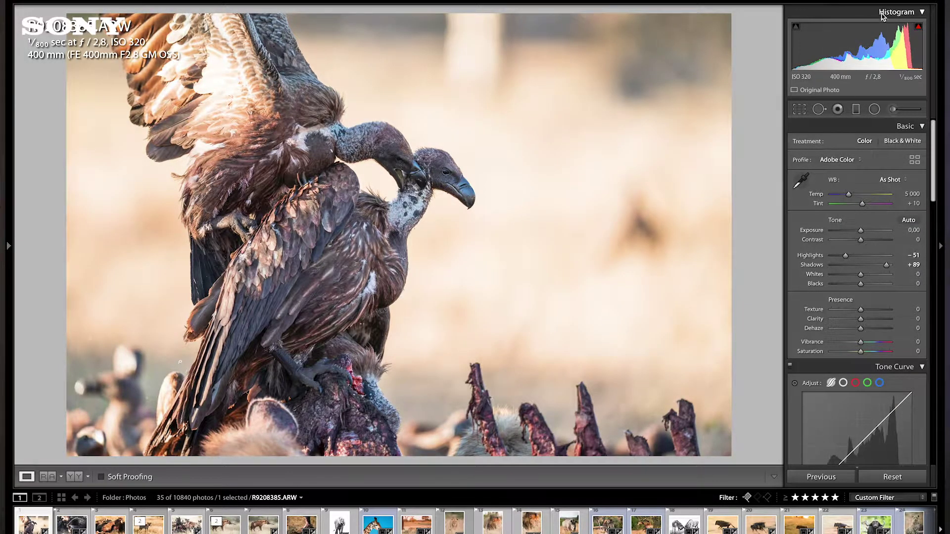
Set the vulture photo's Highlights to −100 while checking the bright wing feathers magnified, and fit the photo back to view
click(180, 73)
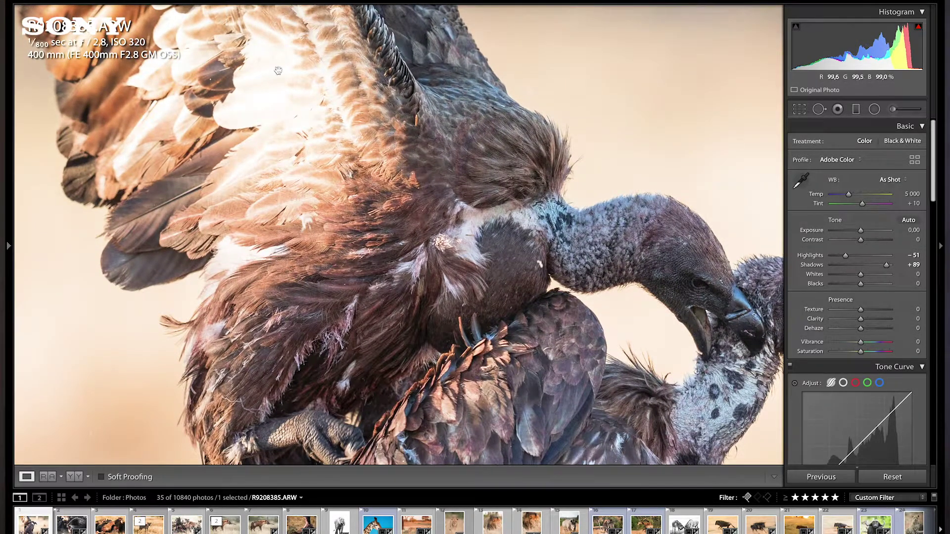
click(918, 28)
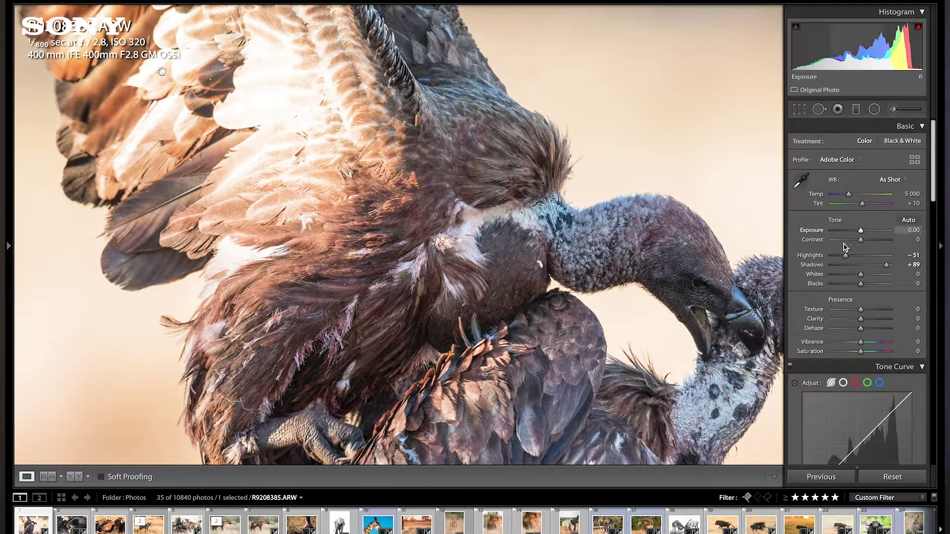
drag(838, 256, 827, 256)
mouse_move(918, 29)
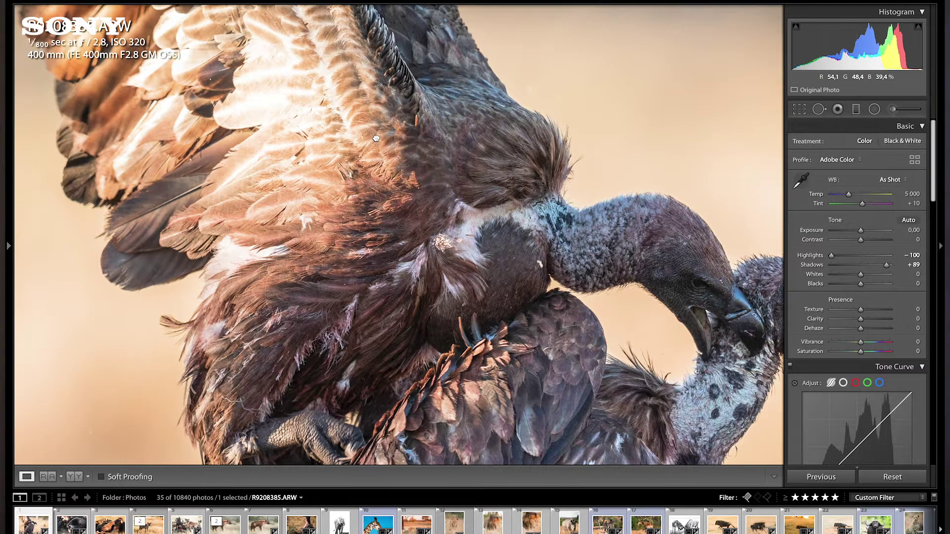
click(292, 130)
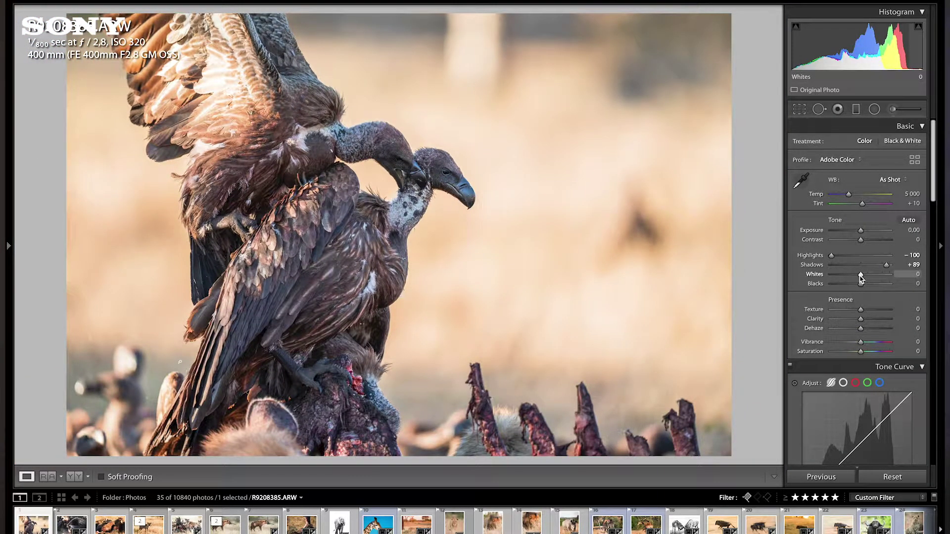
Set the vulture photo's Whites to +15, try Blacks at −100 with a shadow clipping check, and reset Blacks
key(alt)
mouse_move(860, 275)
mouse_down()
mouse_move(891, 278)
mouse_move(864, 276)
mouse_up()
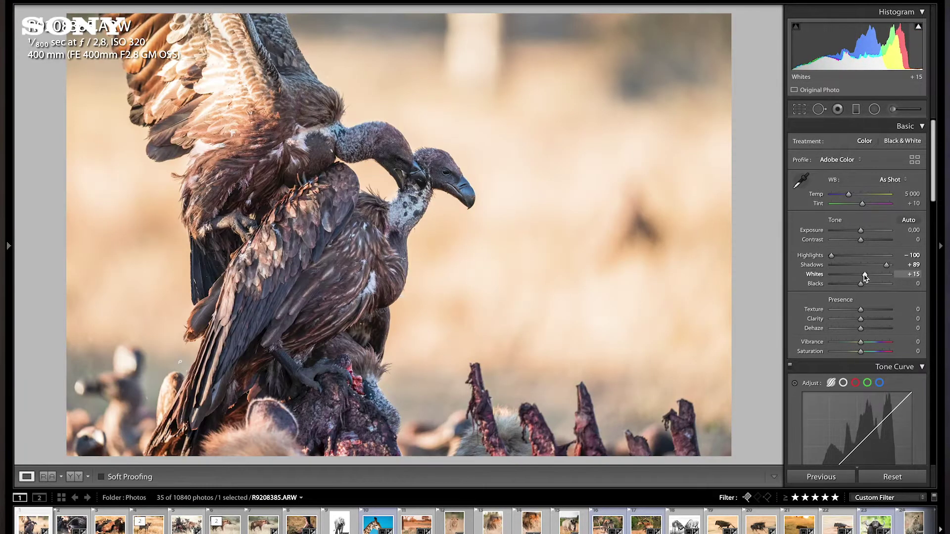
key(alt)
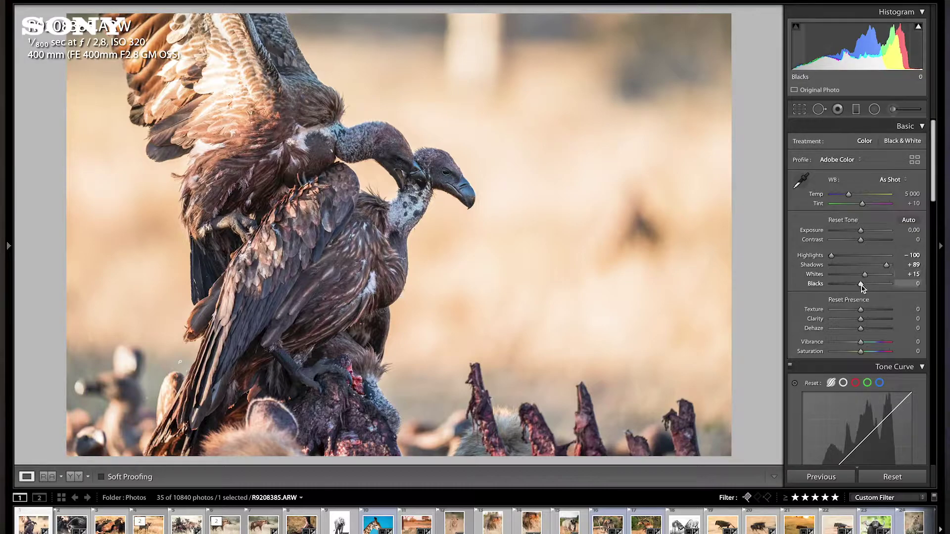
drag(861, 288, 823, 291)
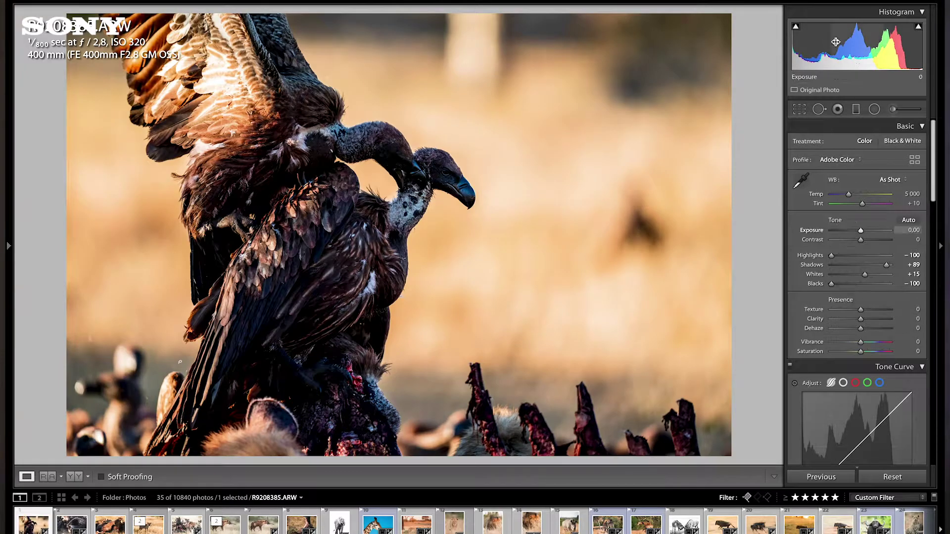
mouse_move(797, 26)
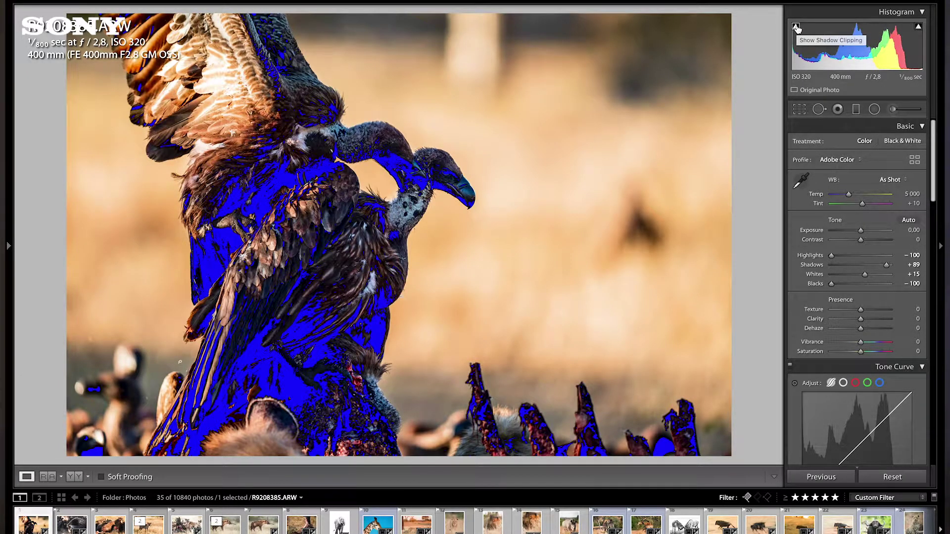
double_click(835, 288)
Set the vulture photo's Blacks to −14, Shadows to +85 and Whites to +32, and check the wing feathers magnified
drag(860, 284, 856, 285)
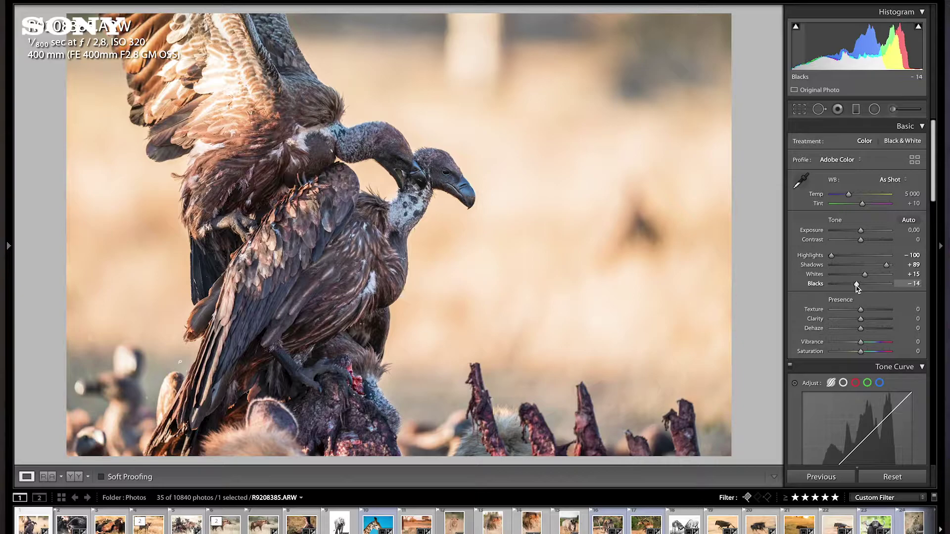
drag(885, 265, 884, 267)
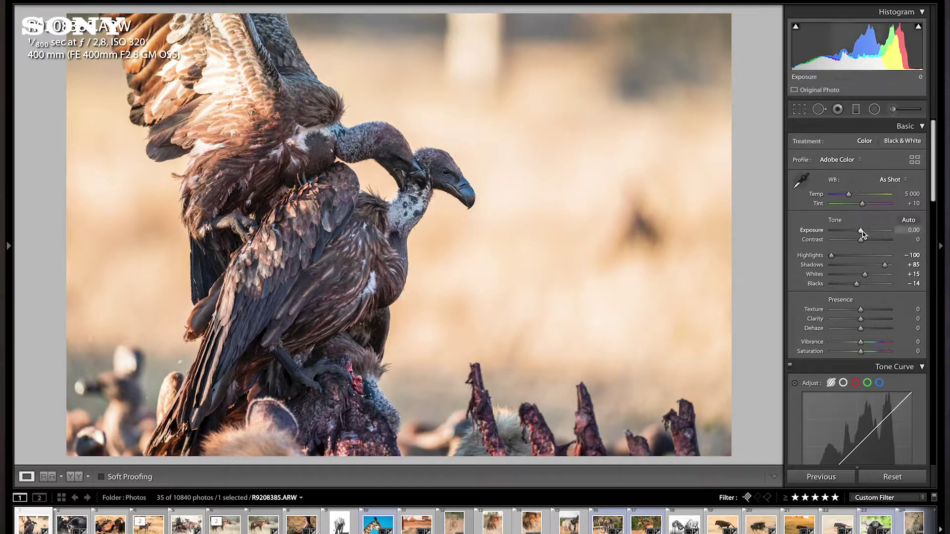
drag(865, 275, 869, 275)
click(201, 81)
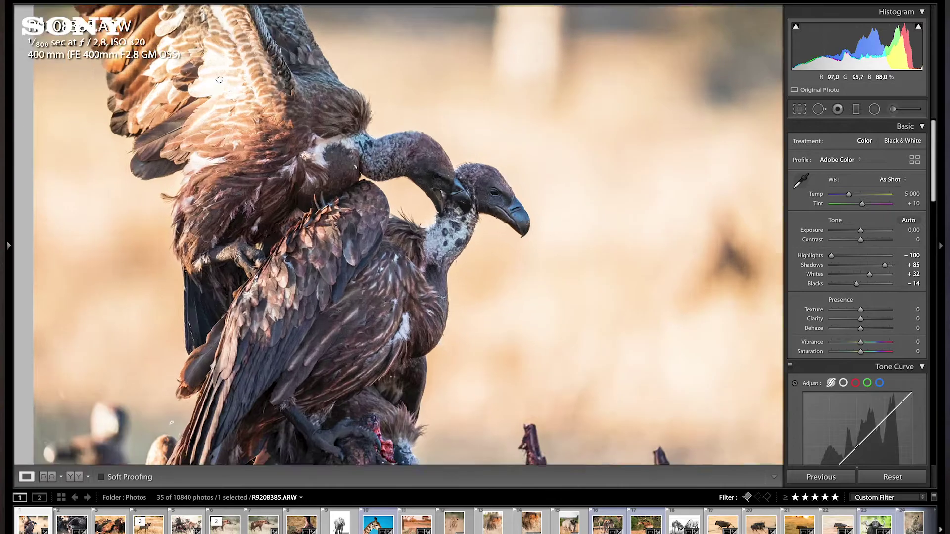
click(215, 90)
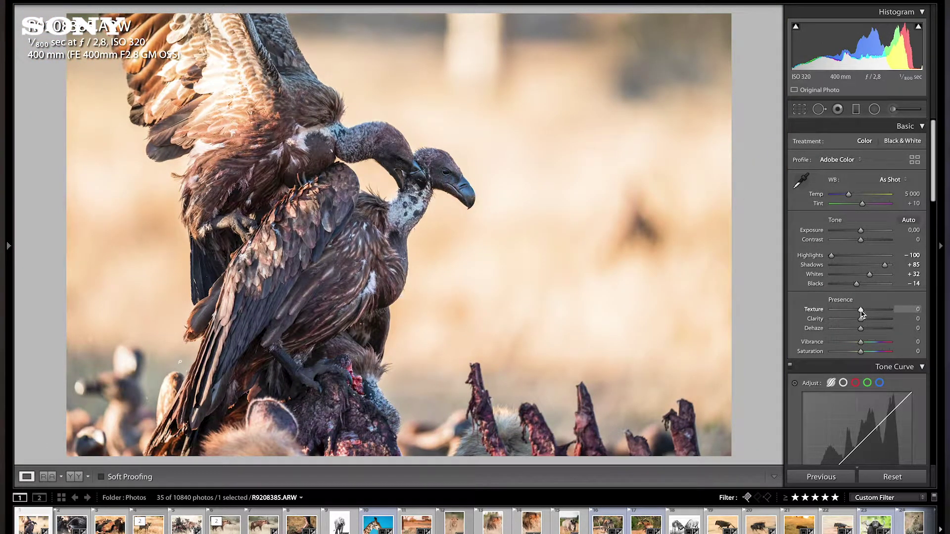
Set the vulture photo's Exposure to +0.40 and Blacks to −19, and warm the white balance Temp to 5400
click(862, 230)
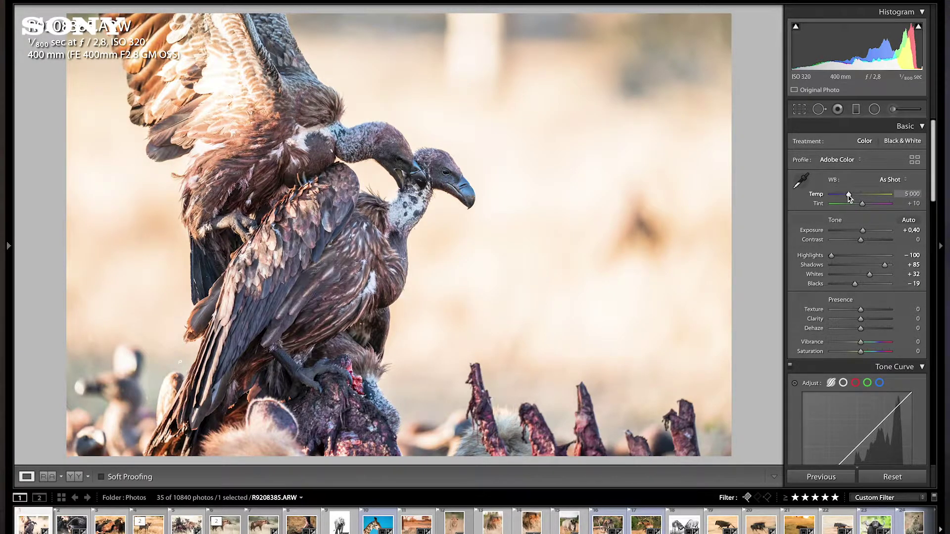
drag(848, 194, 848, 195)
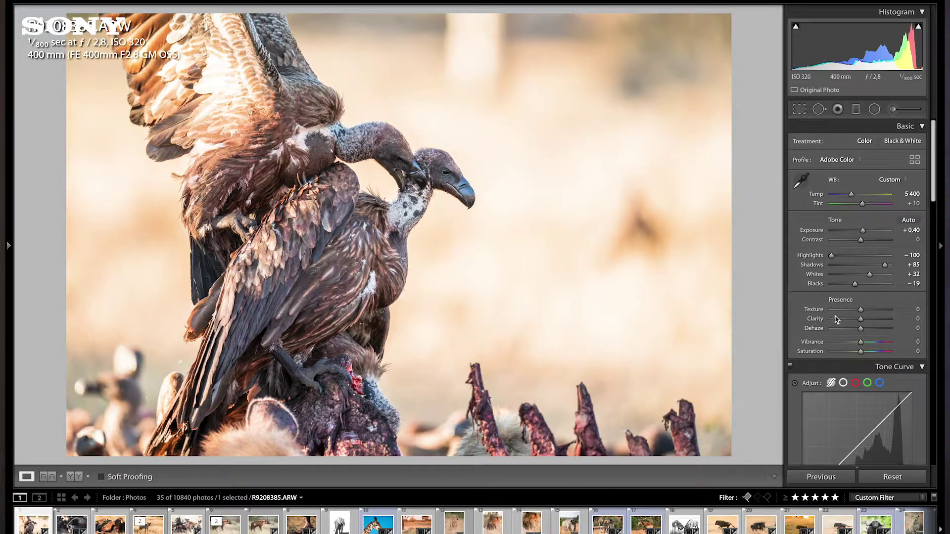
Set the vulture photo's Texture to +30 after trying +100 on the magnified heads, and set Clarity to +15
mouse_move(860, 310)
mouse_down()
mouse_move(909, 326)
mouse_move(866, 324)
mouse_up()
click(488, 204)
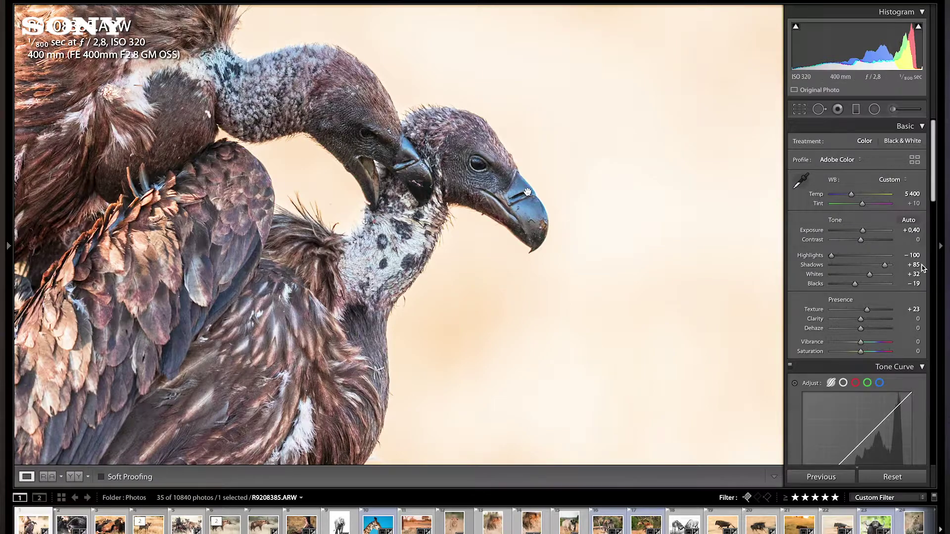
drag(866, 309, 930, 317)
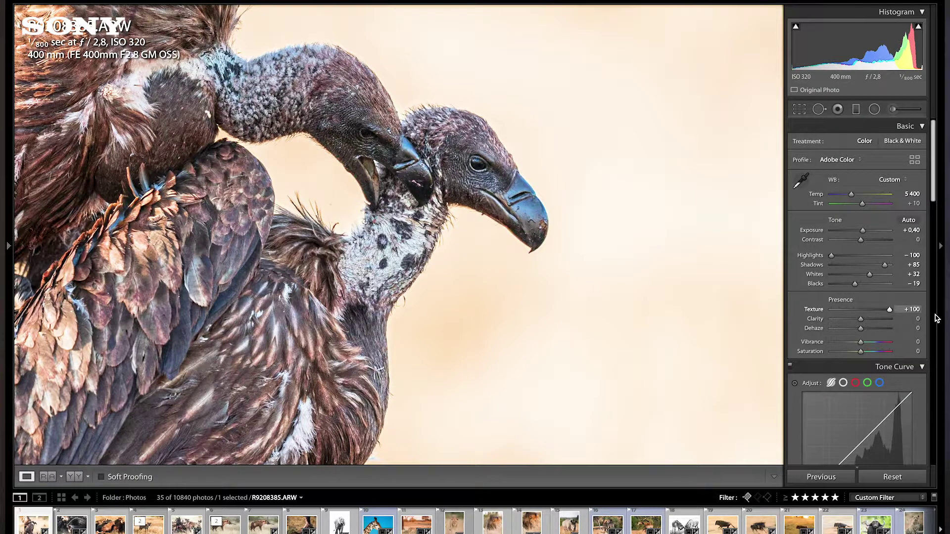
drag(936, 318, 871, 317)
click(456, 174)
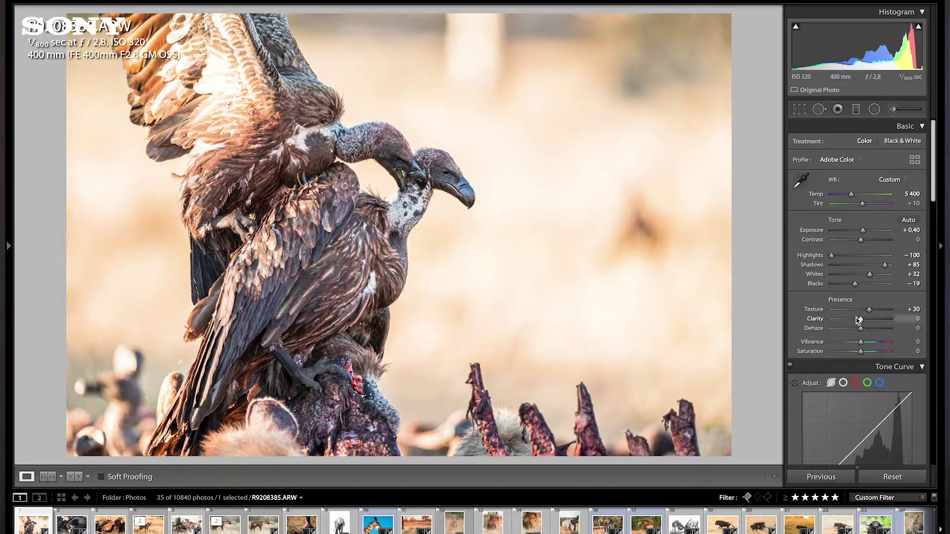
drag(862, 322, 864, 323)
drag(864, 321, 866, 322)
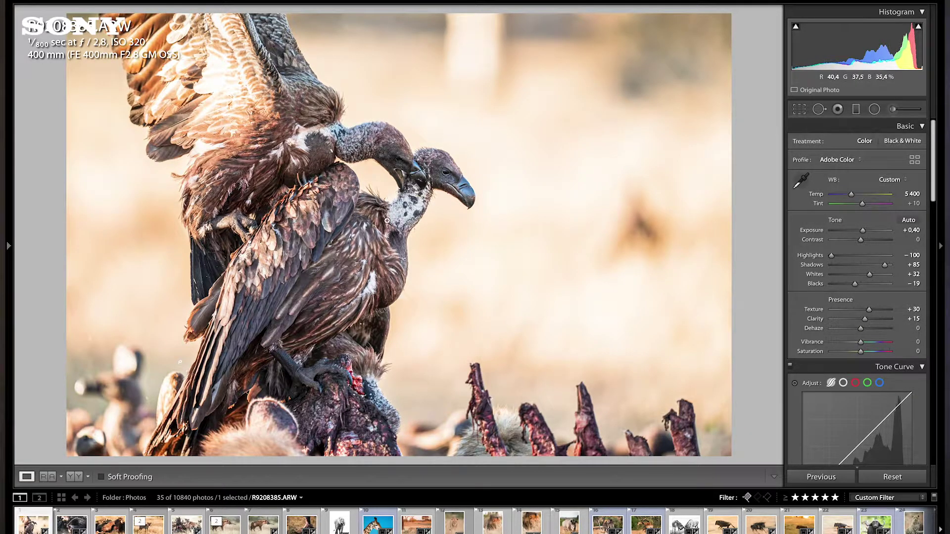
Set the Tone Curve regions to Highlights +7, Lights +11, Darks −7 and Shadows −4, and check the clipping and the magnified heads
scroll(865, 329, down, 5)
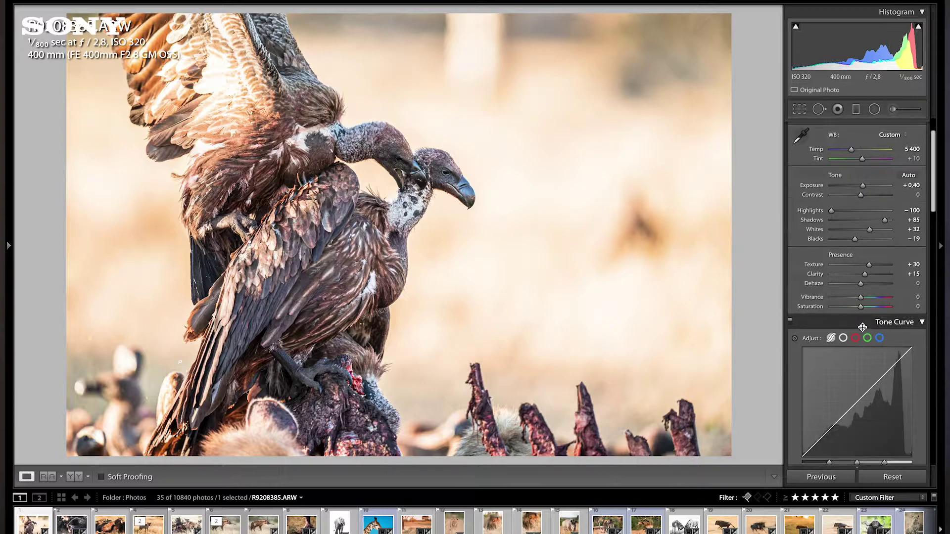
scroll(871, 359, down, 1)
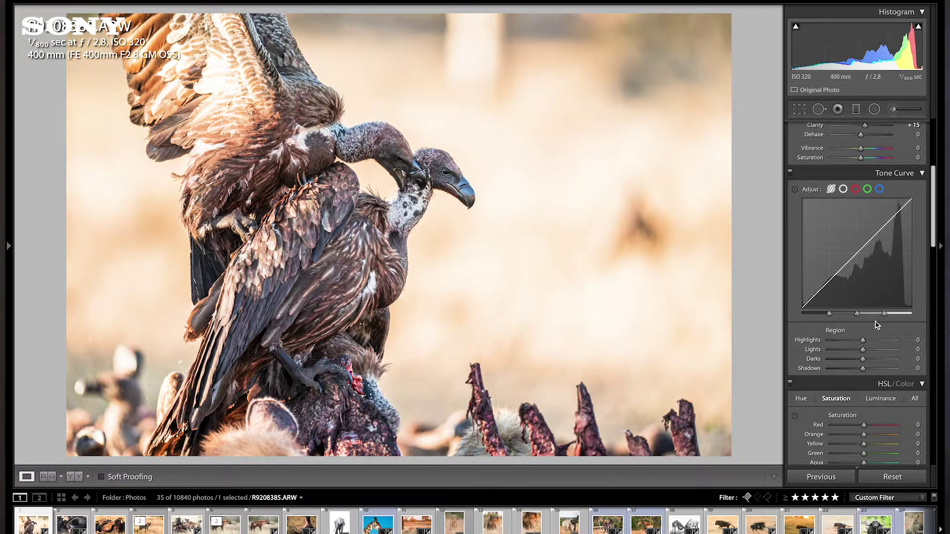
scroll(870, 301, up, 10)
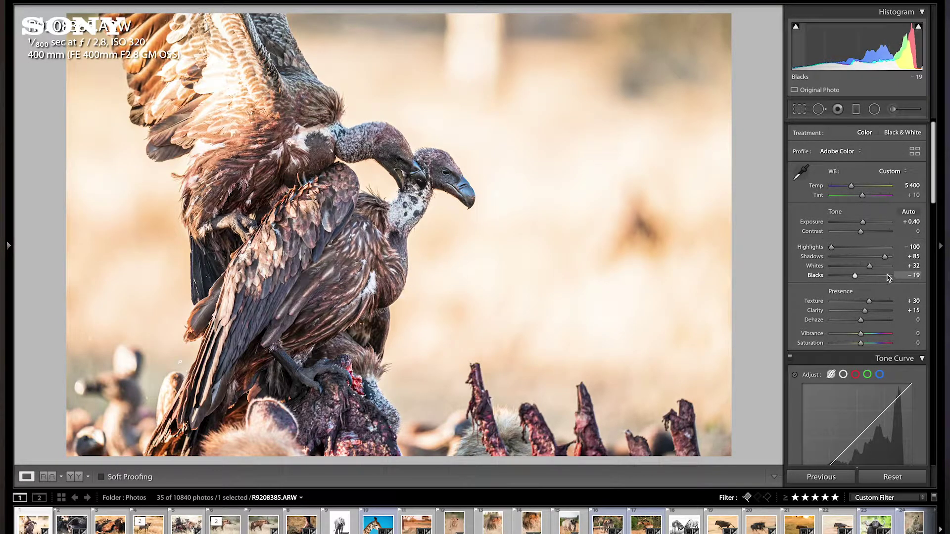
scroll(870, 346, down, 8)
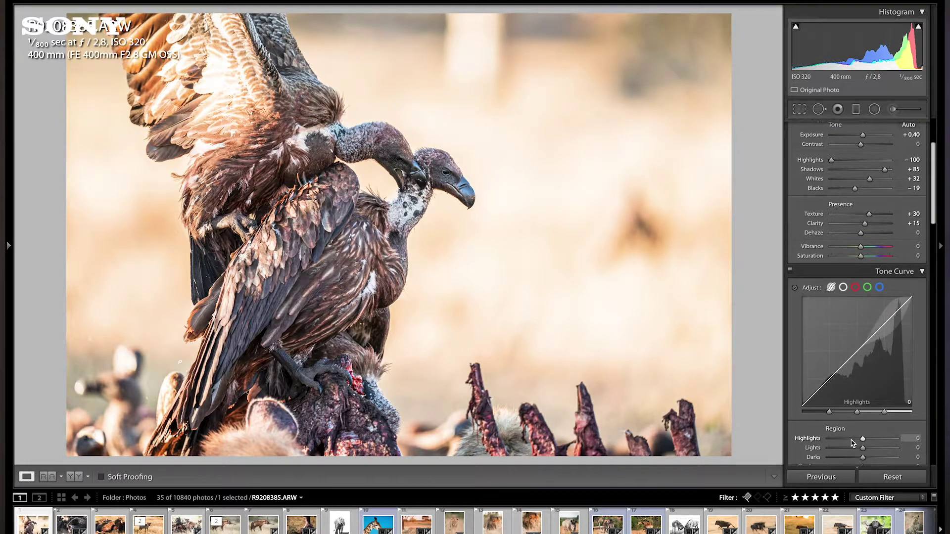
drag(864, 403, 865, 376)
mouse_move(922, 29)
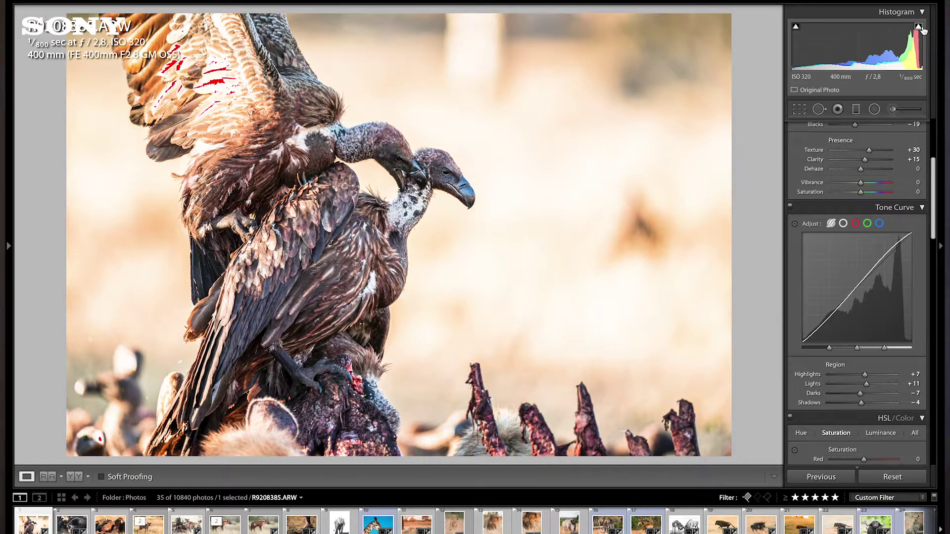
mouse_move(795, 30)
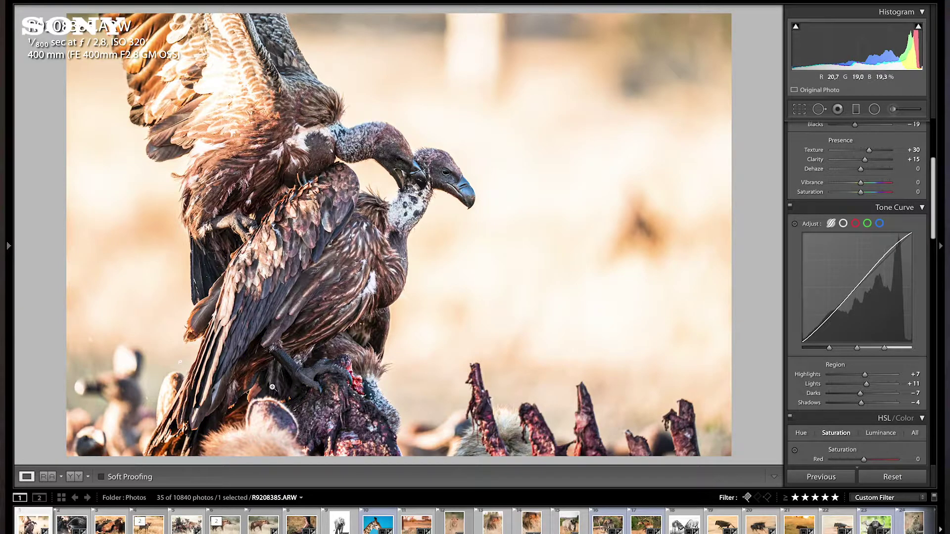
click(455, 195)
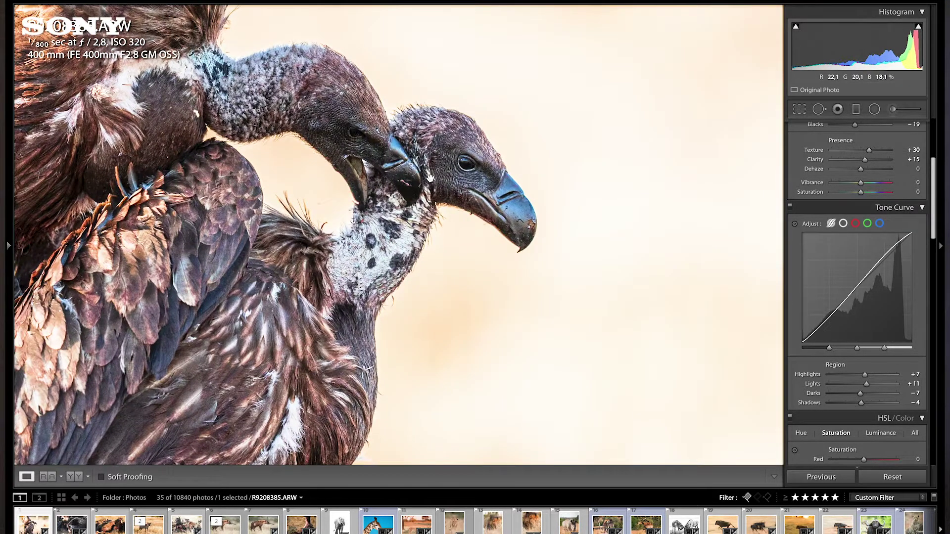
click(429, 177)
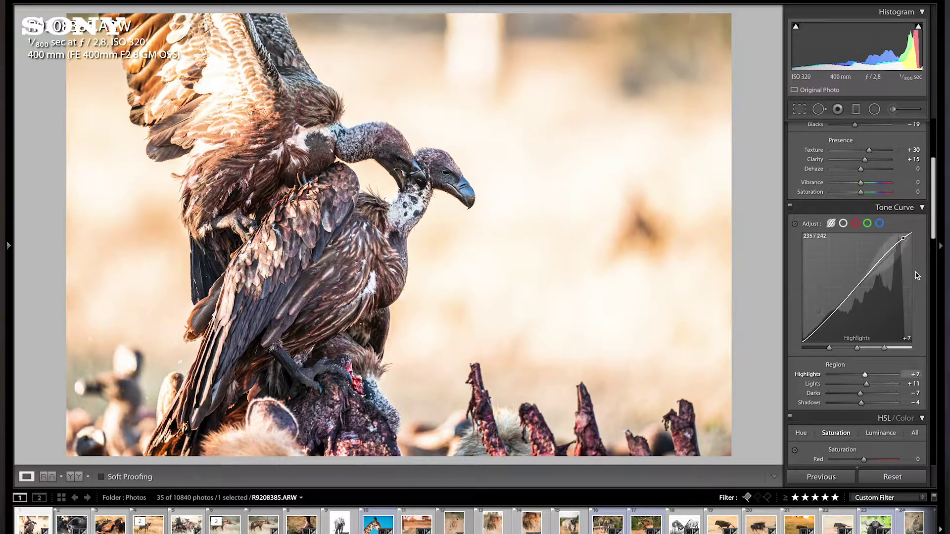
scroll(897, 247, up, 5)
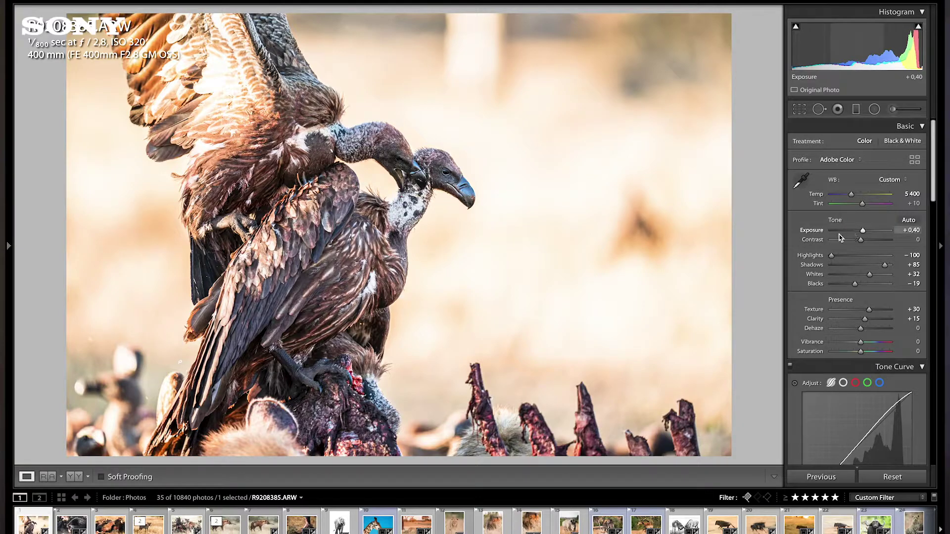
mouse_move(861, 242)
mouse_down()
mouse_move(891, 243)
mouse_move(822, 243)
mouse_move(874, 243)
mouse_move(861, 245)
mouse_up()
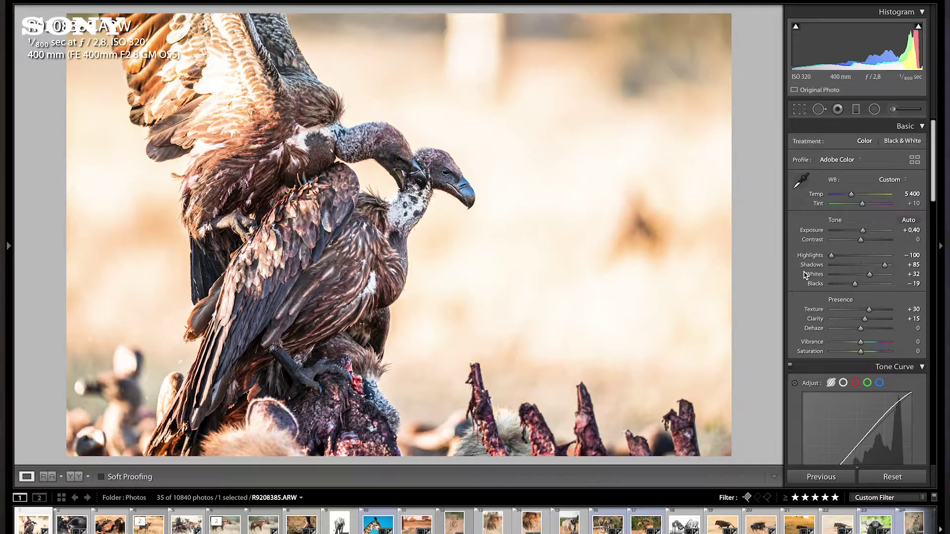
scroll(822, 292, down, 3)
scroll(822, 292, down, 3)
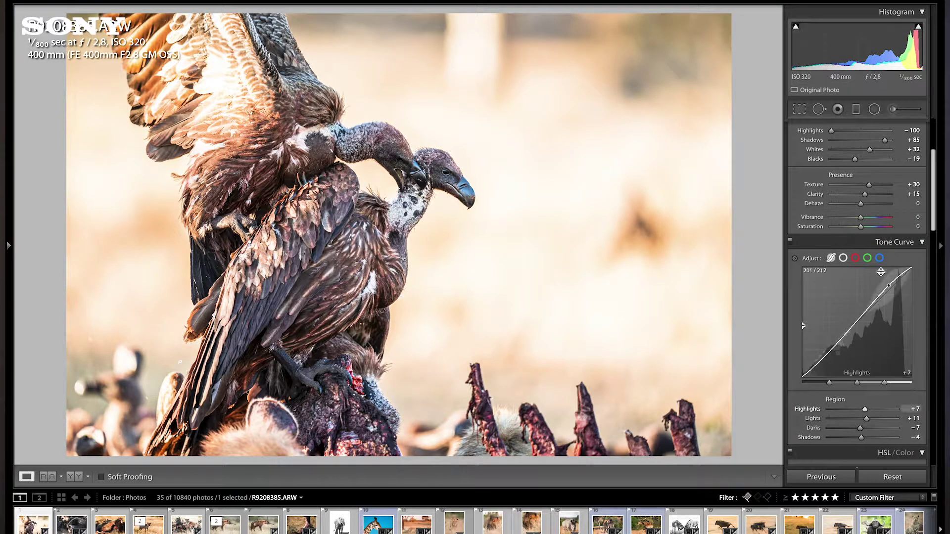
Examine the vulture's eye and beak in the Detail sharpening preview
scroll(890, 329, down, 2)
scroll(889, 329, down, 2)
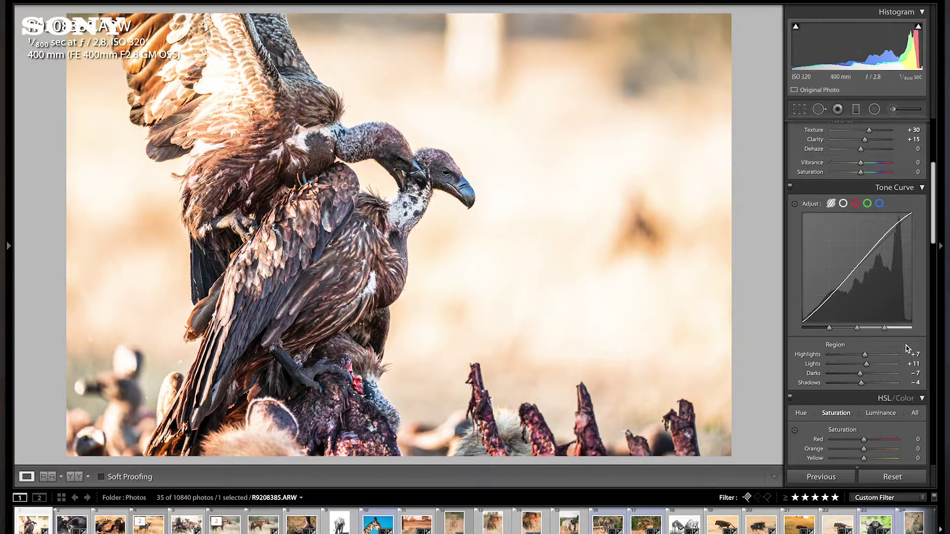
scroll(908, 346, down, 10)
click(861, 350)
mouse_move(861, 350)
mouse_down()
mouse_move(884, 390)
mouse_move(850, 347)
mouse_up()
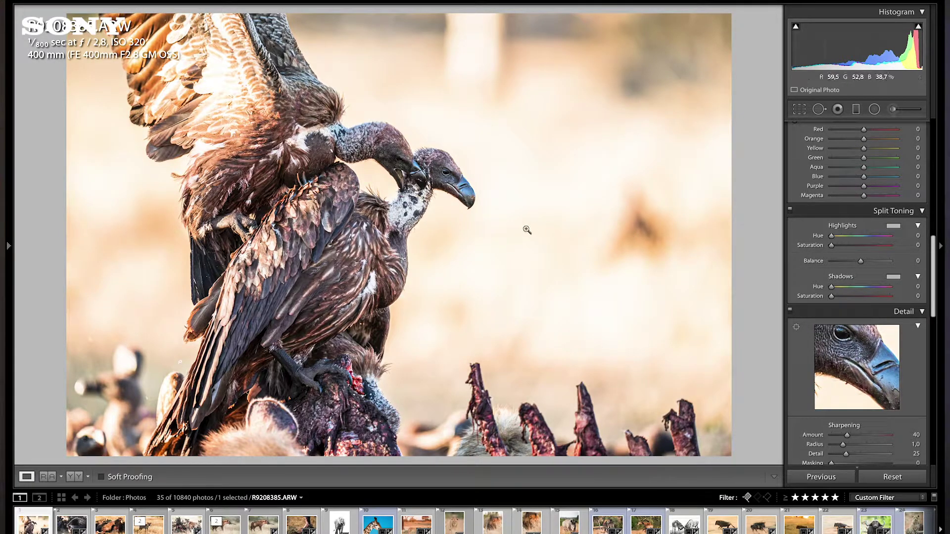
Compare the edited vulture photo side by side with its original, including the magnified heads
click(473, 189)
click(455, 180)
key(y)
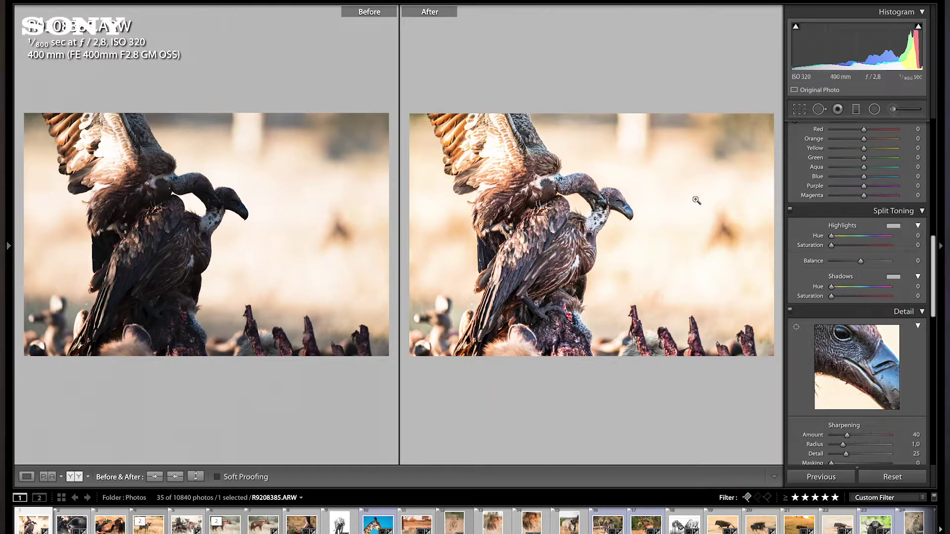
click(612, 204)
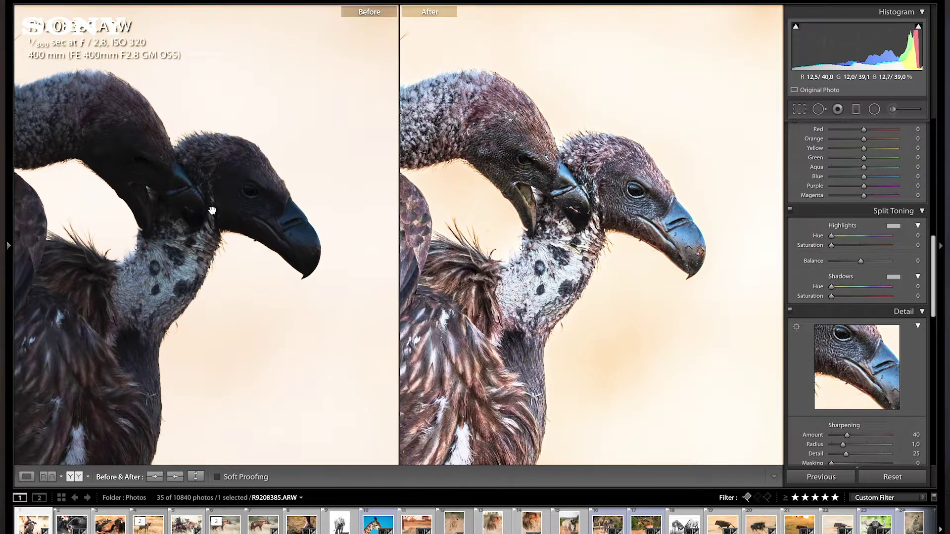
click(584, 183)
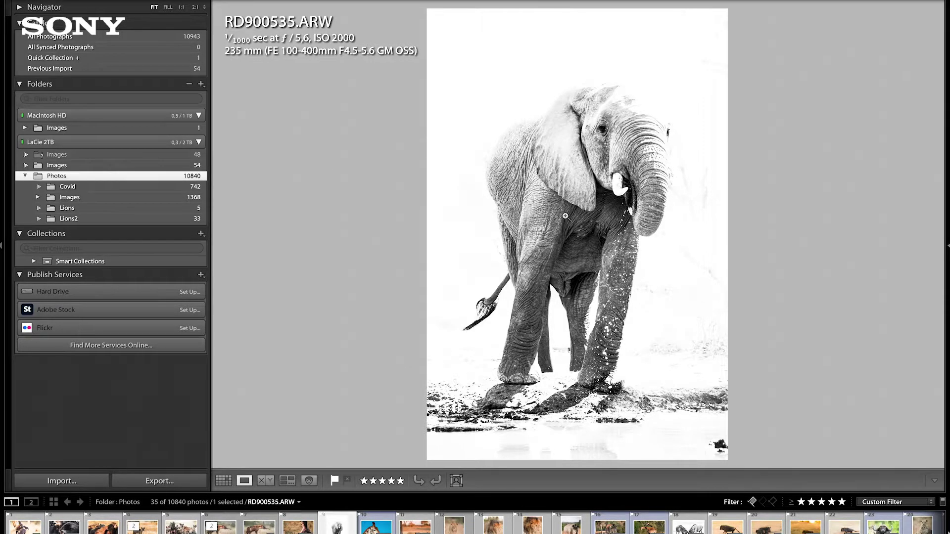
Create a virtual copy of the elephant photo RD900535.ARW and reset the copy's Develop settings
right_click(563, 216)
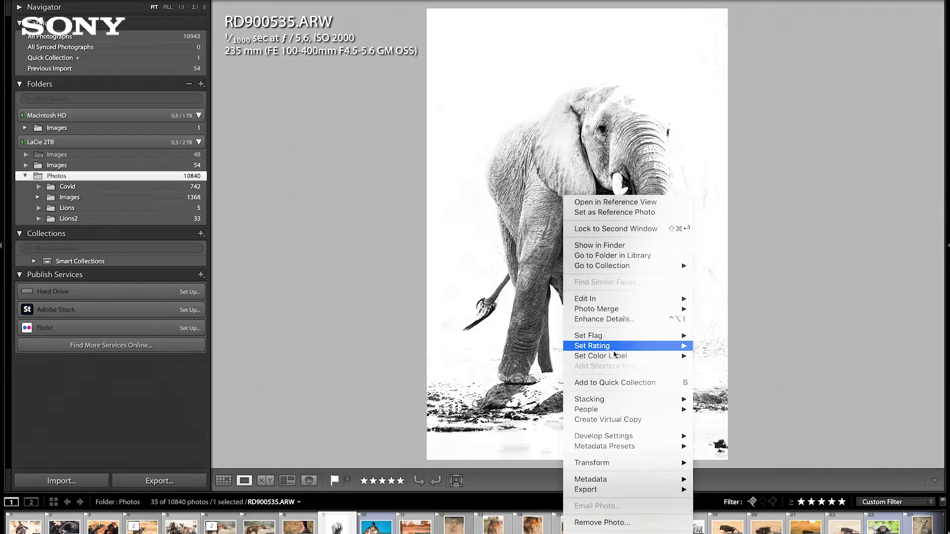
click(610, 419)
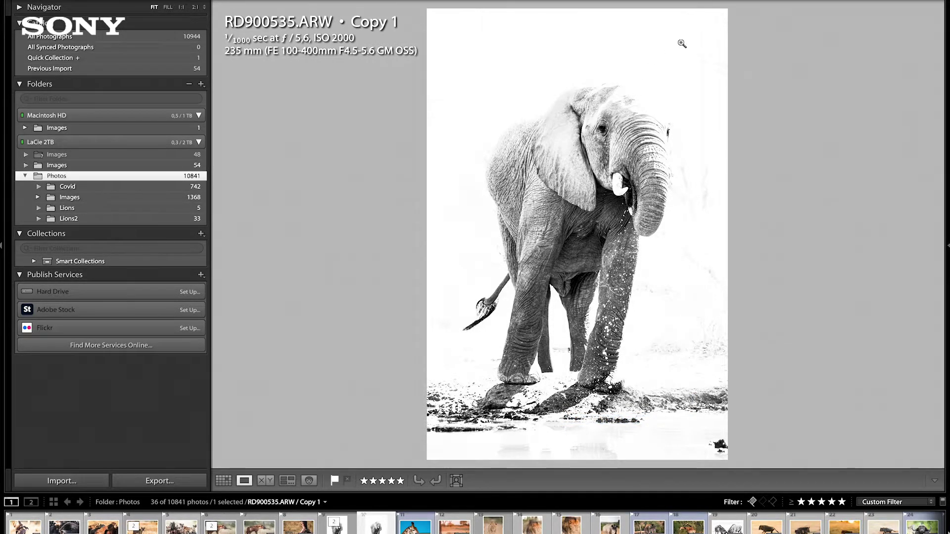
key(d)
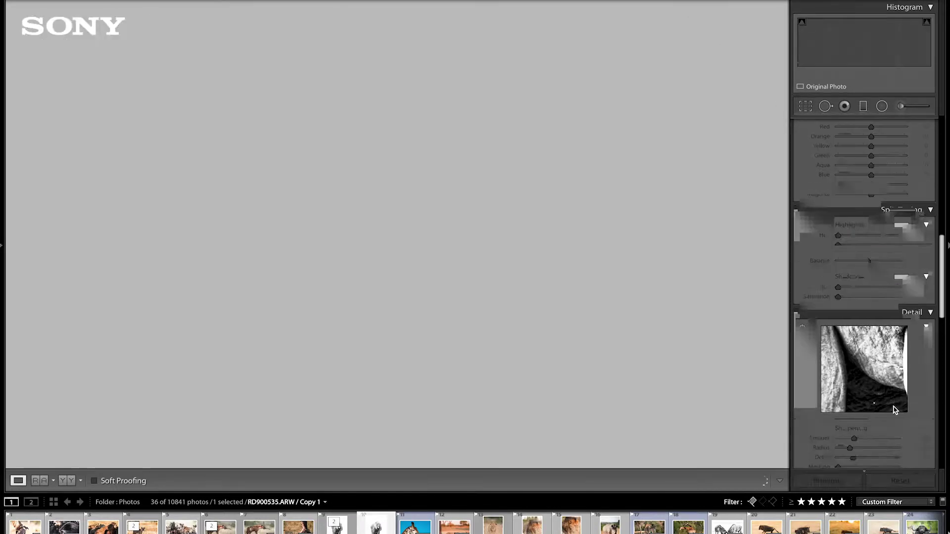
click(912, 481)
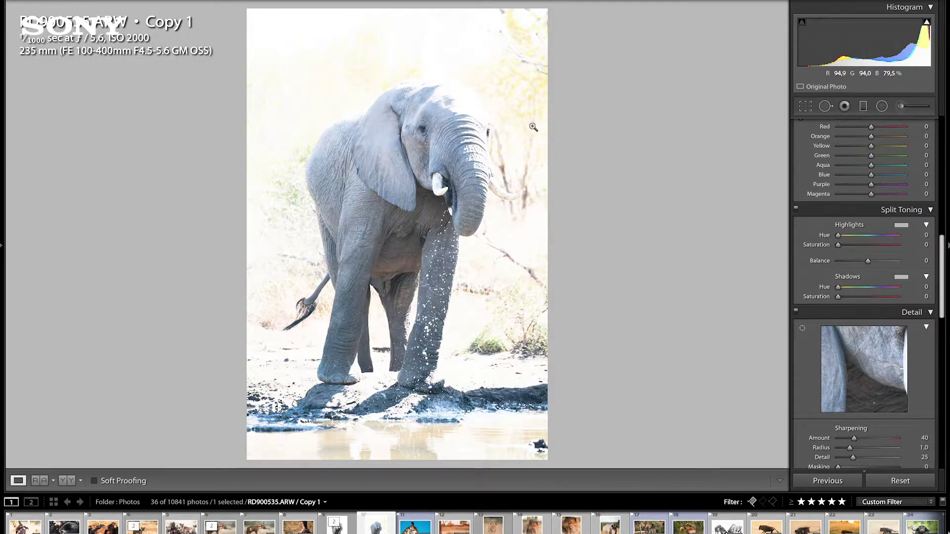
Check the elephant's head magnified and convert the virtual copy to Black & White
click(462, 157)
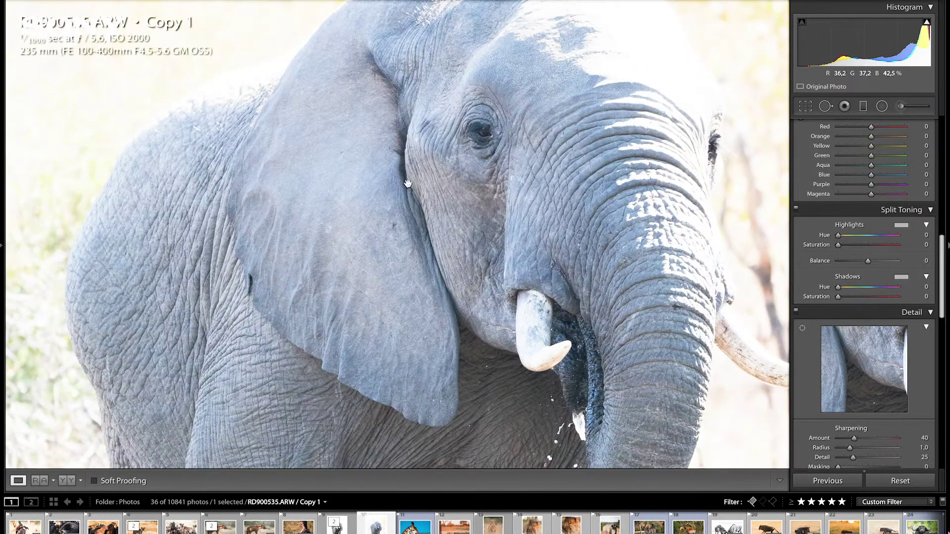
click(460, 183)
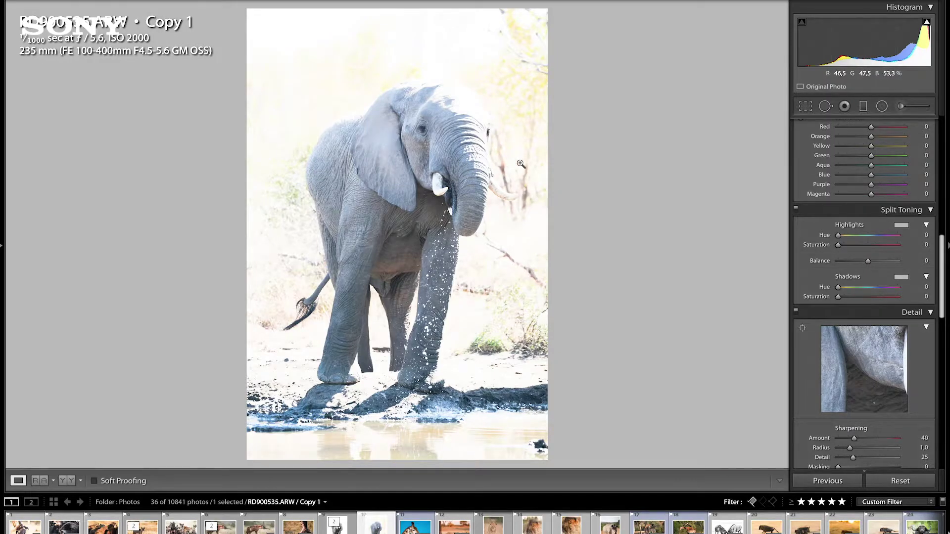
scroll(909, 255, up, 10)
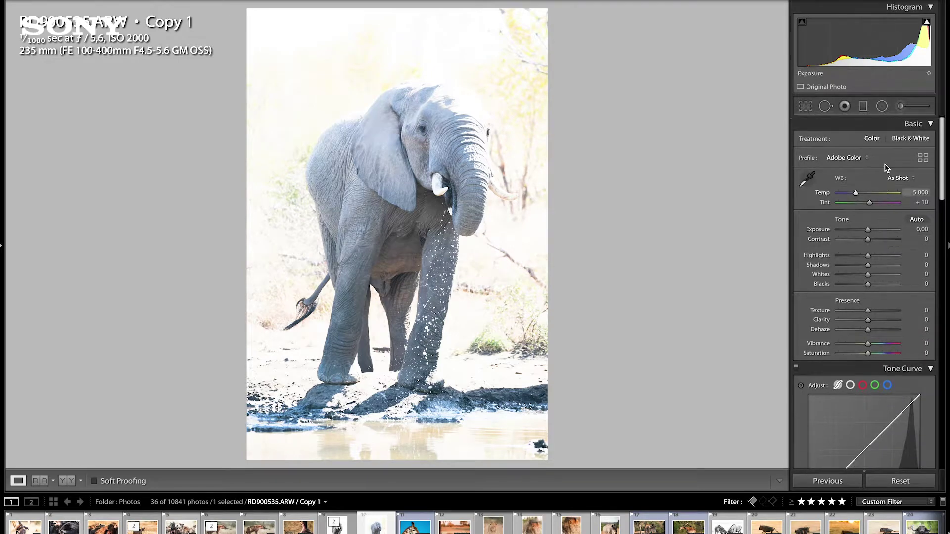
click(909, 139)
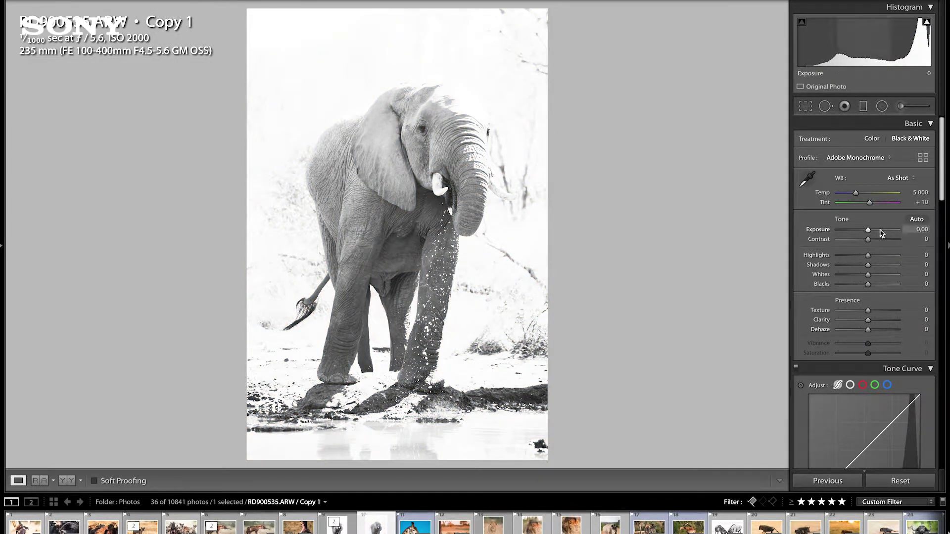
Set the elephant copy's Exposure to +1.20, Highlights +24, Shadows −22, Blacks −43, Texture +20, Clarity +33 and Dehaze +11
drag(869, 232, 873, 233)
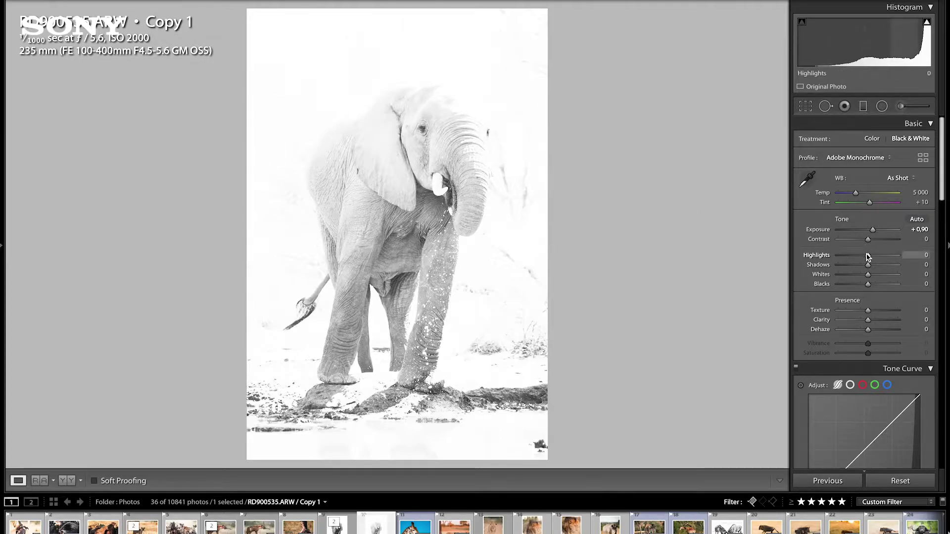
drag(868, 258, 875, 258)
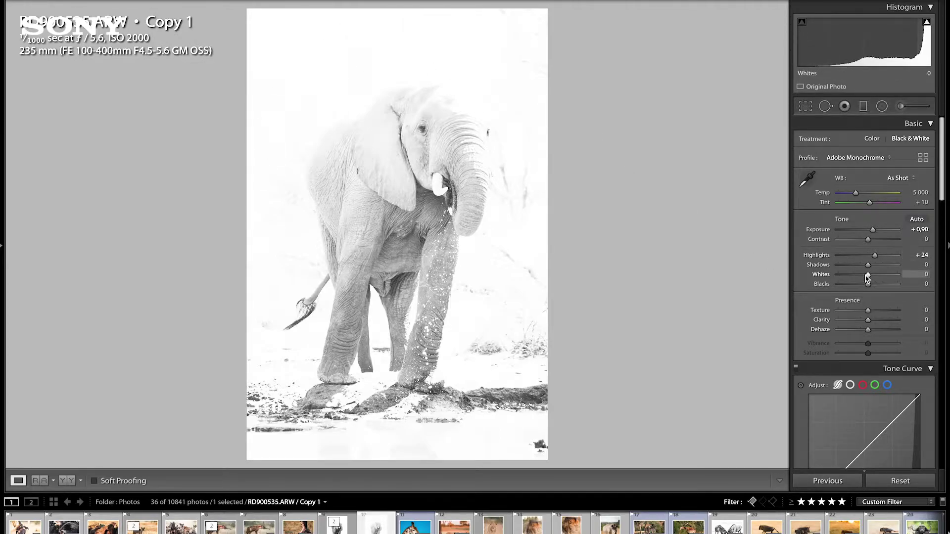
click(925, 24)
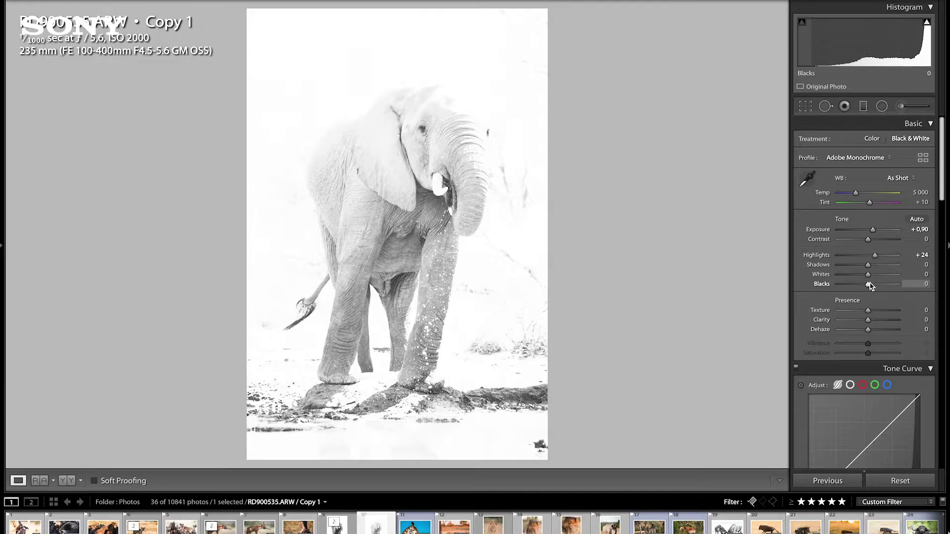
drag(868, 287, 862, 266)
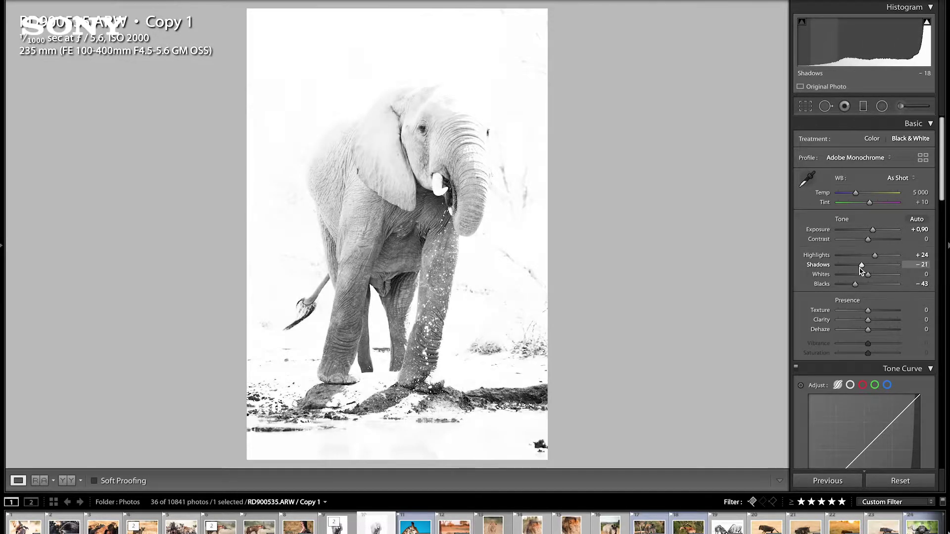
mouse_move(867, 321)
mouse_down()
mouse_move(873, 312)
mouse_move(871, 335)
mouse_up()
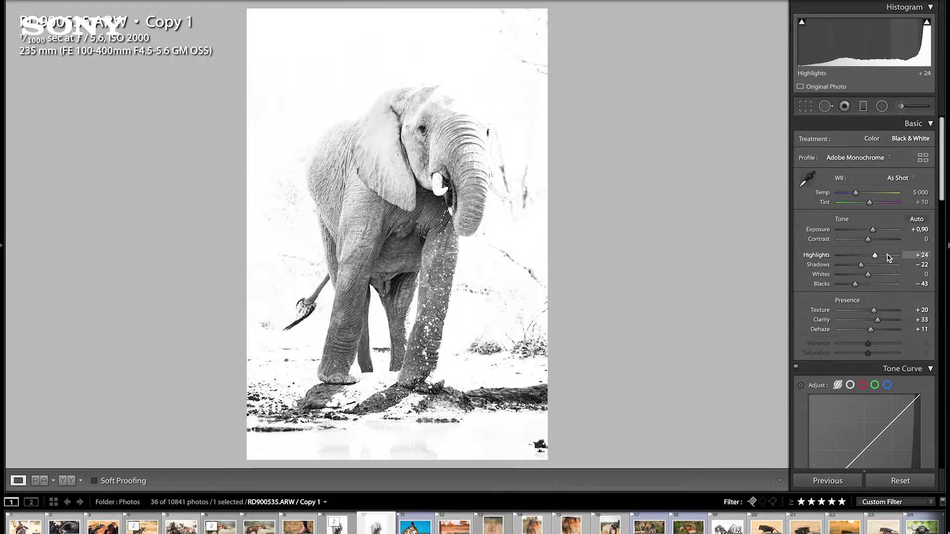
drag(872, 230, 875, 233)
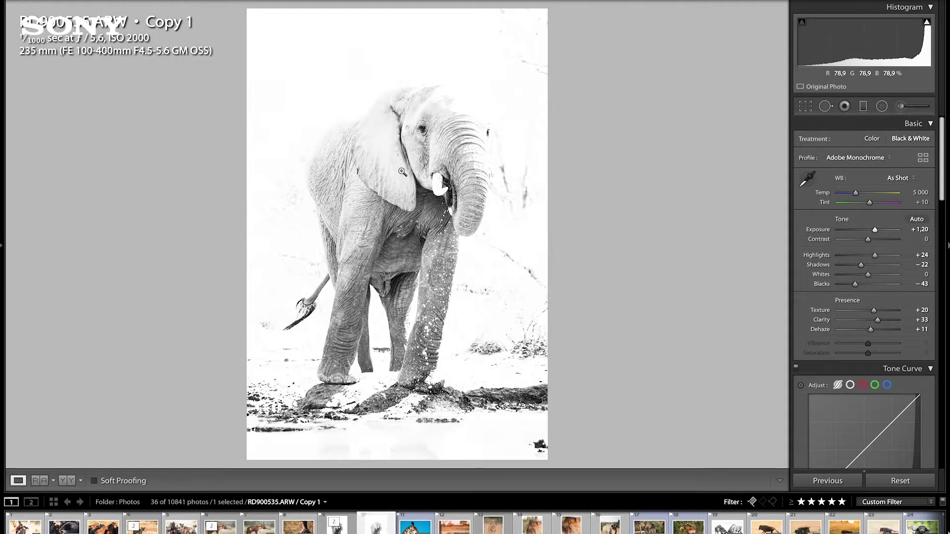
Compare the elephant copy side by side with its original, using the Reset Settings history state as the Before version
key(y)
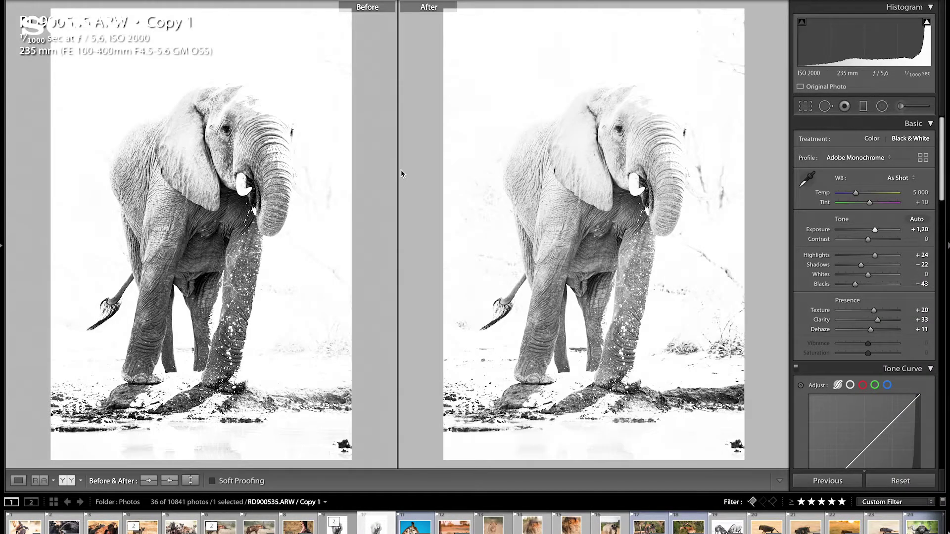
click(3, 247)
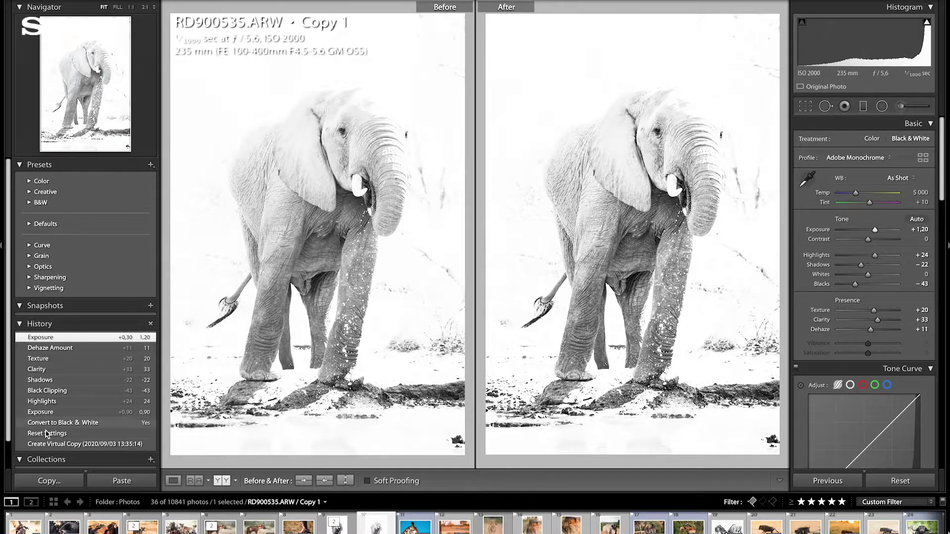
drag(48, 434, 367, 291)
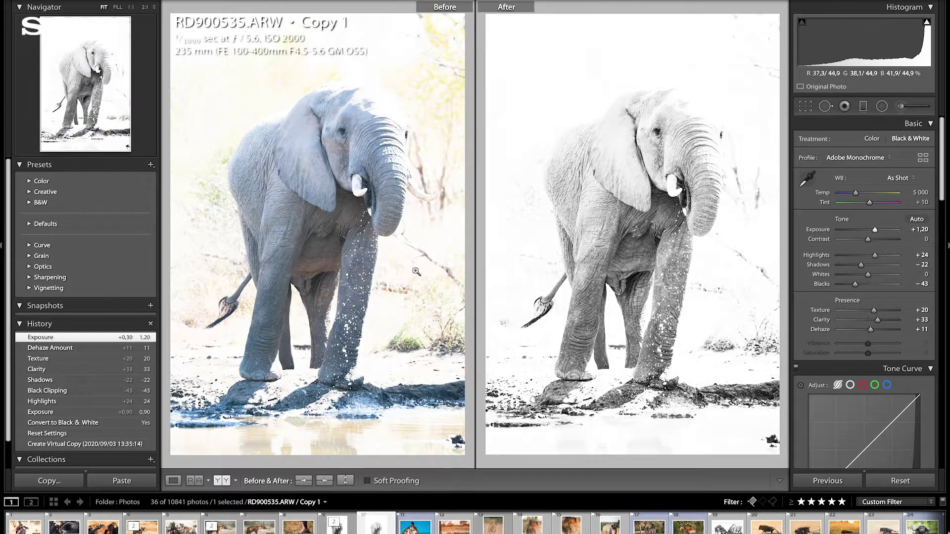
click(2, 246)
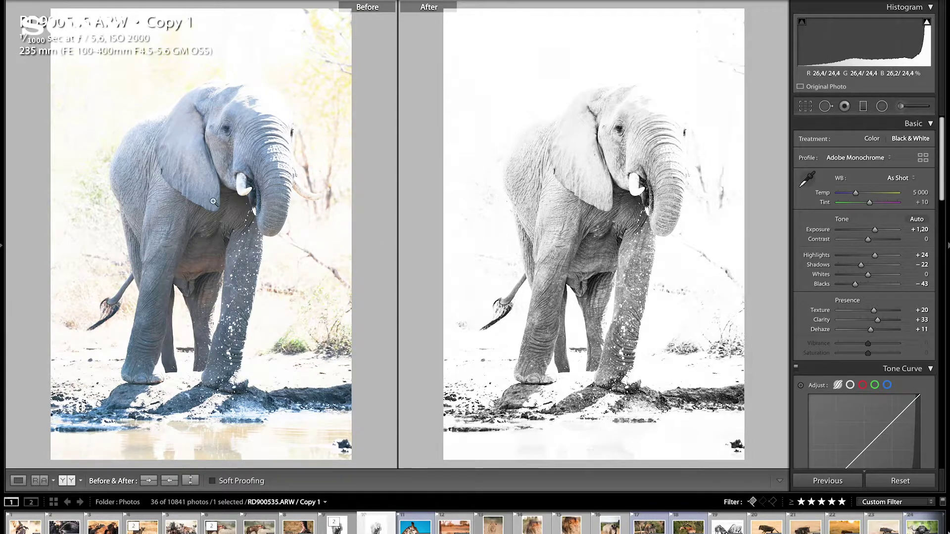
key(y)
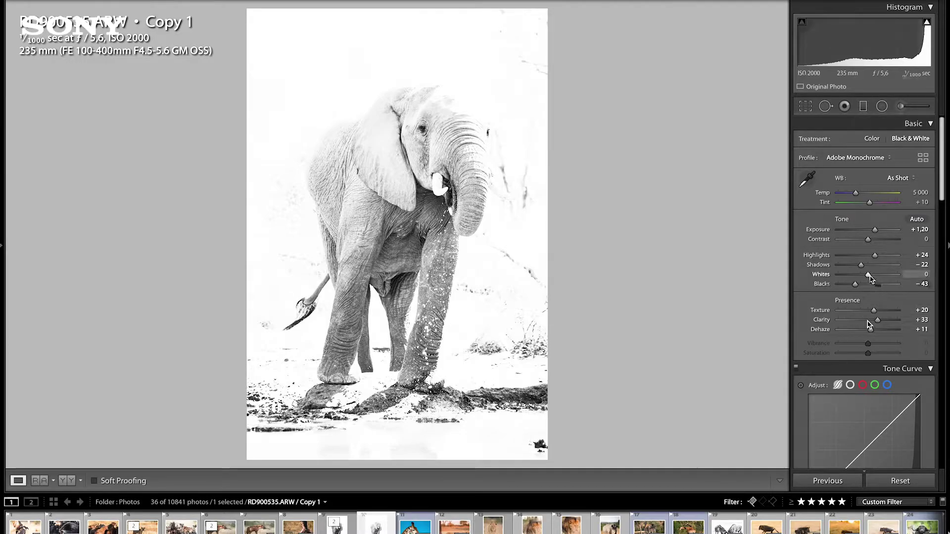
Set the elephant copy's Shadows to −45 and check the shadow and highlight clipping
drag(860, 266, 854, 267)
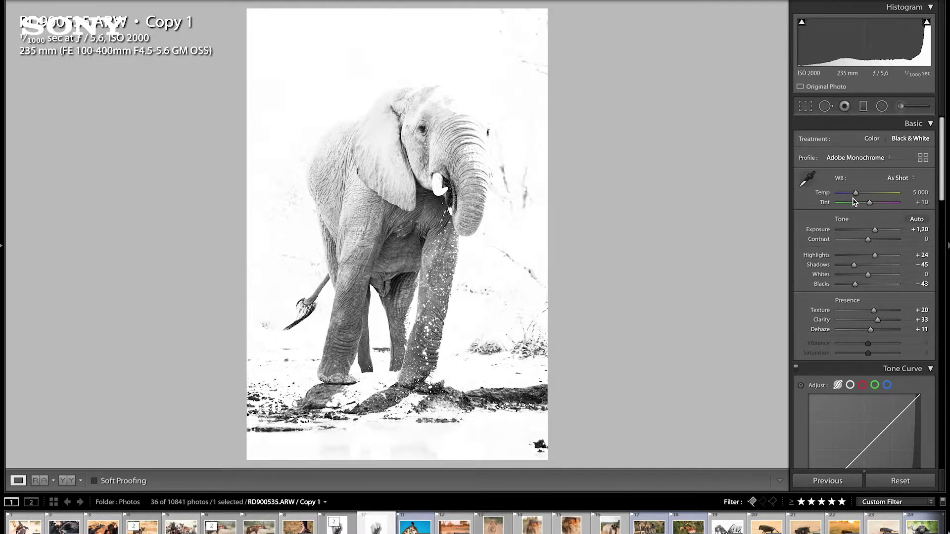
click(801, 23)
mouse_move(928, 25)
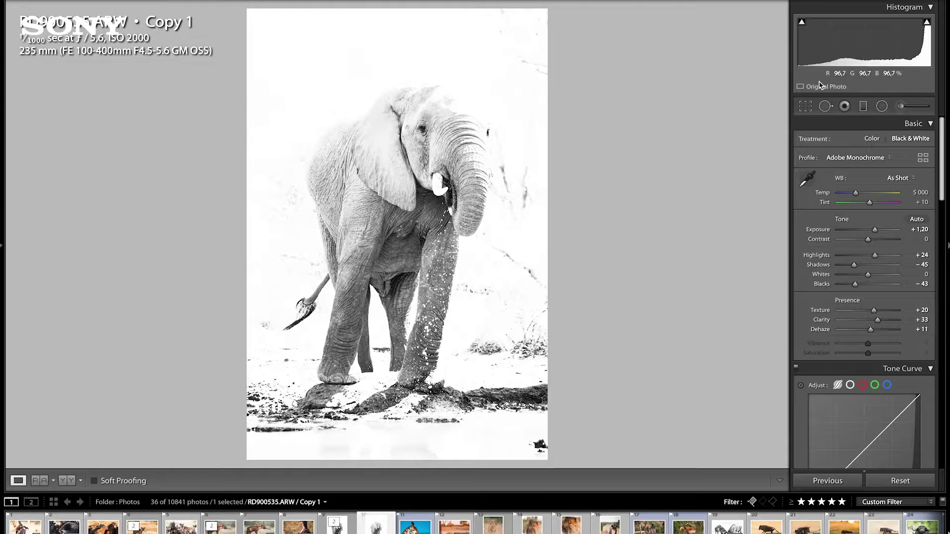
Set up a new Adjustment Brush with Size 18 and Feather 99, and show the selected mask overlay
click(900, 105)
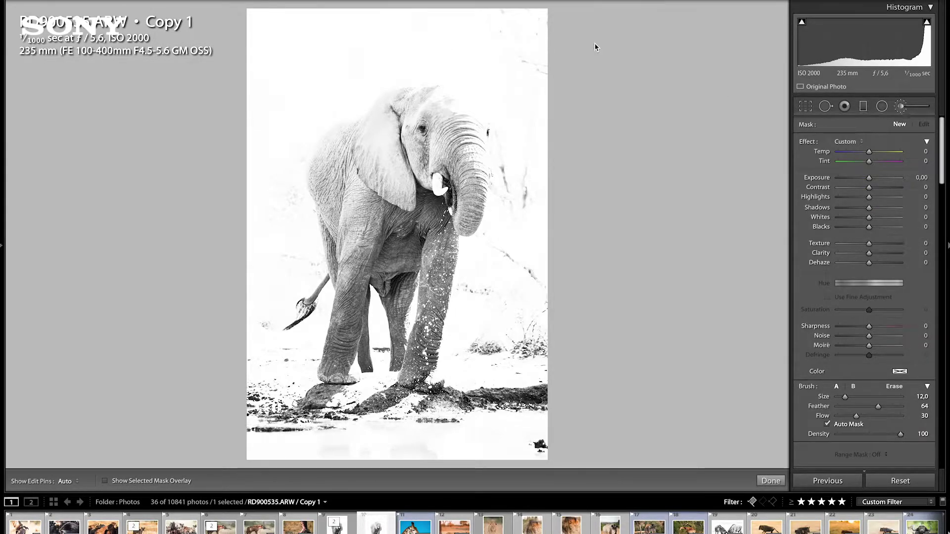
scroll(517, 70, up, 4)
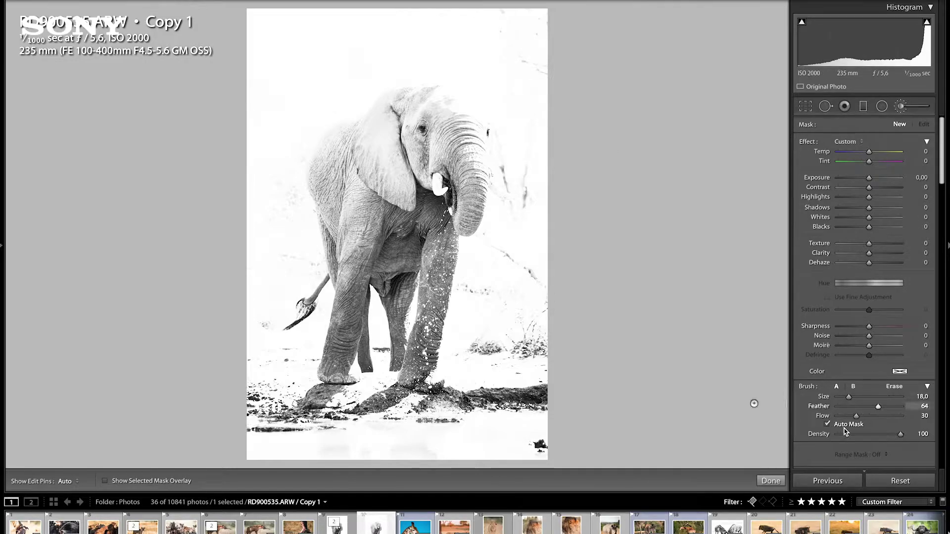
drag(878, 408, 903, 409)
click(105, 482)
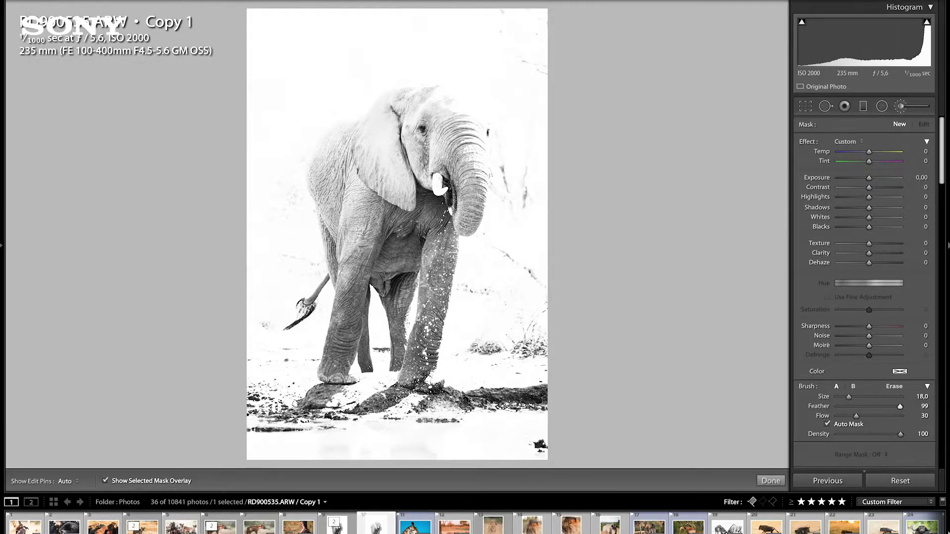
Brush a mask without Auto Mask over the pale background above and on both sides of the elephant, with edit pins hidden
key(h)
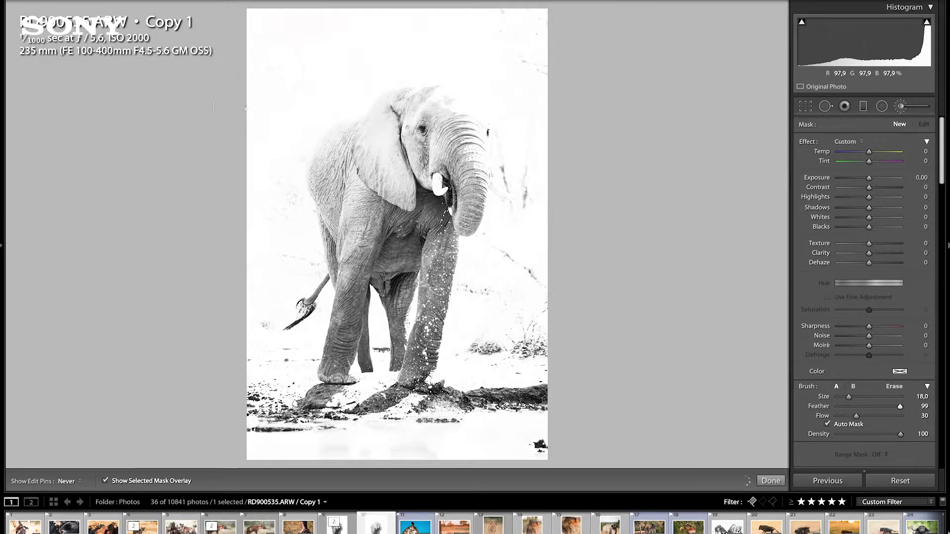
key(h)
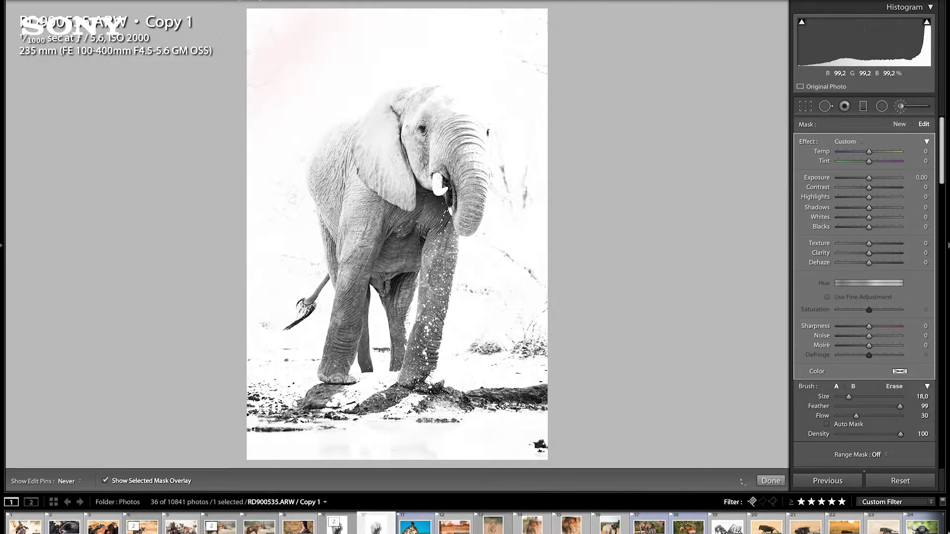
key(h)
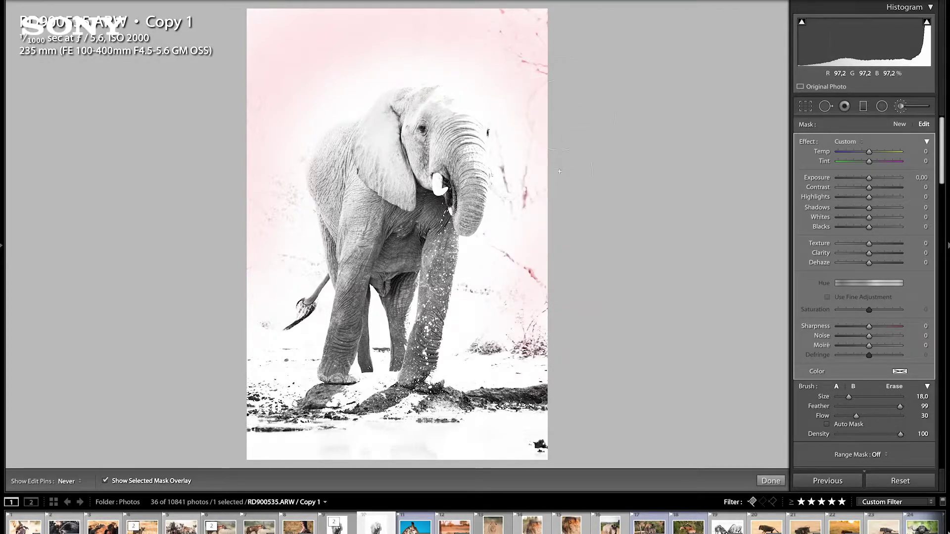
Restore the edit pins, hide the mask overlay and set the brushed background's Exposure to 1.00
key(h)
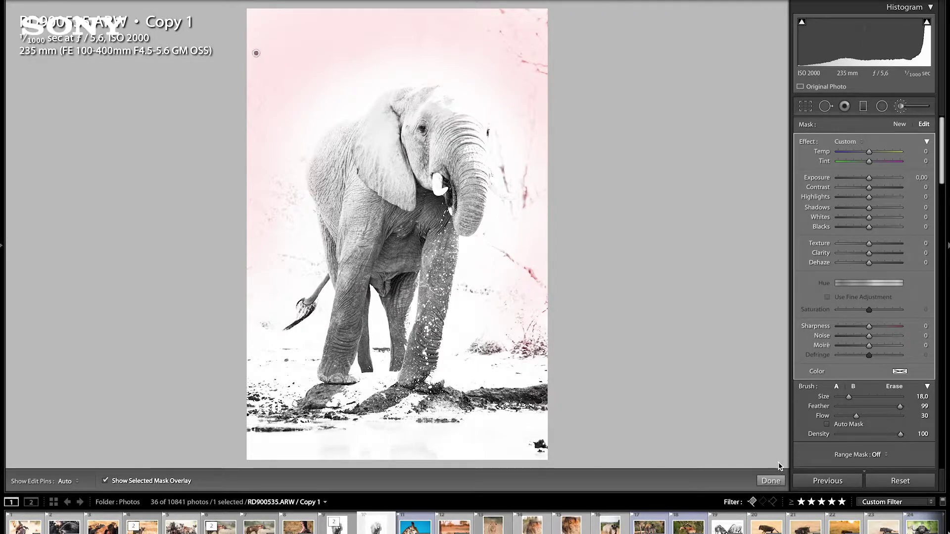
click(106, 482)
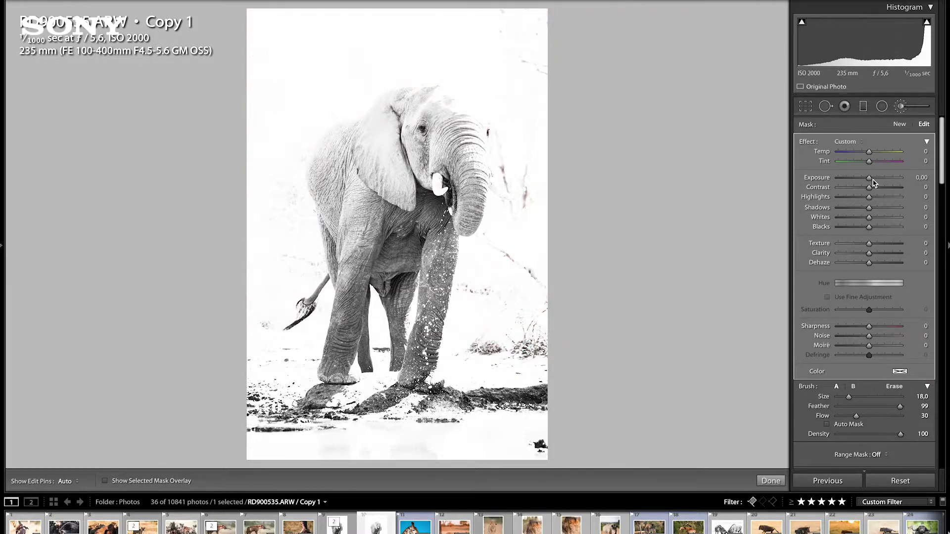
drag(869, 178, 877, 179)
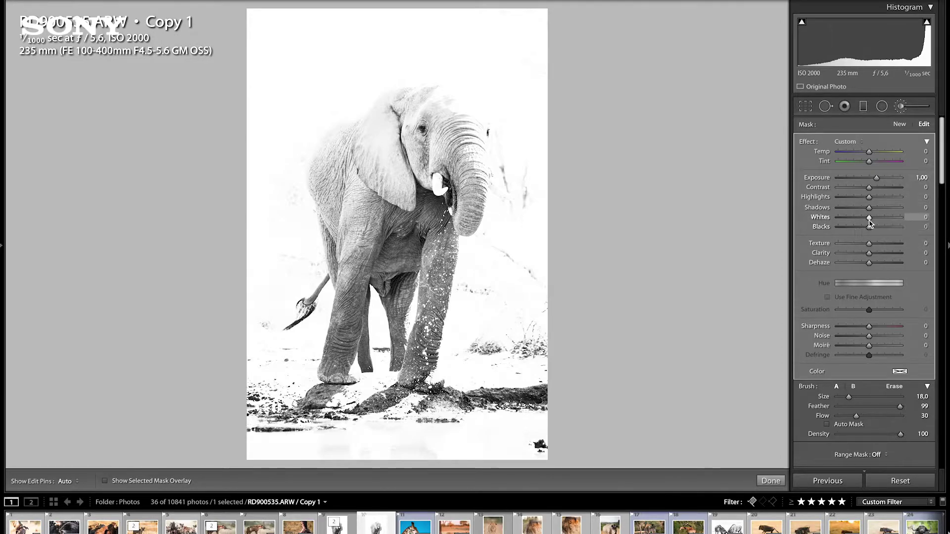
Set the brushed background's Shadows to 100, Blacks to 100 and Dehaze to −72, and compare with the original elephant photo
drag(870, 212, 947, 213)
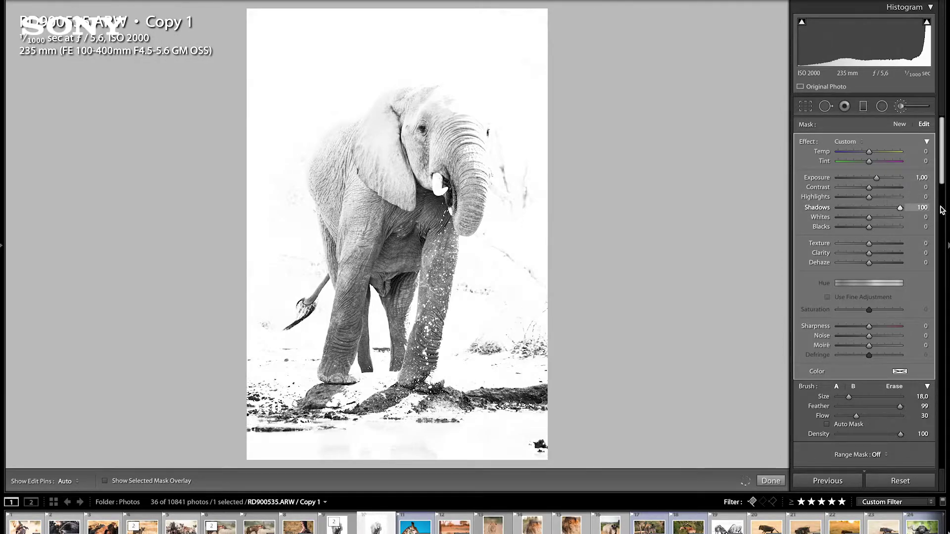
drag(869, 227, 906, 229)
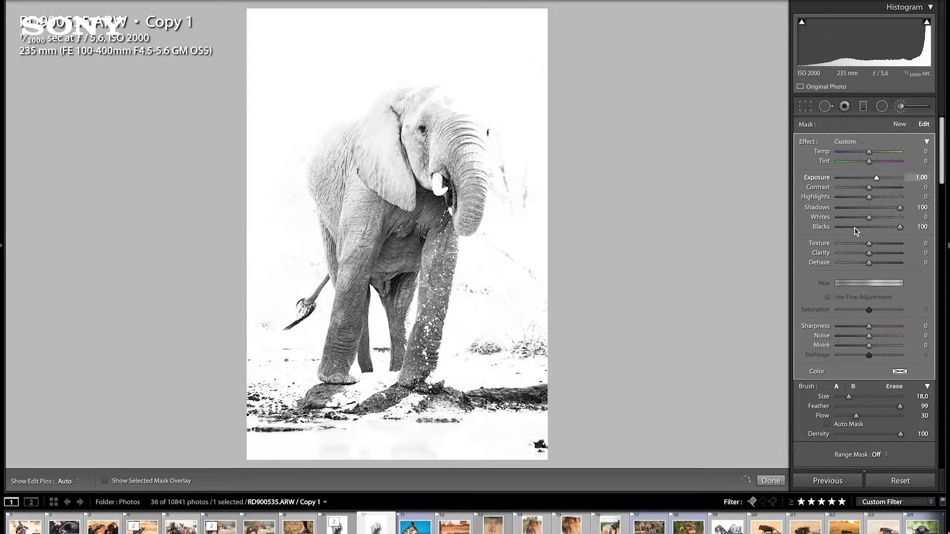
drag(870, 263, 848, 265)
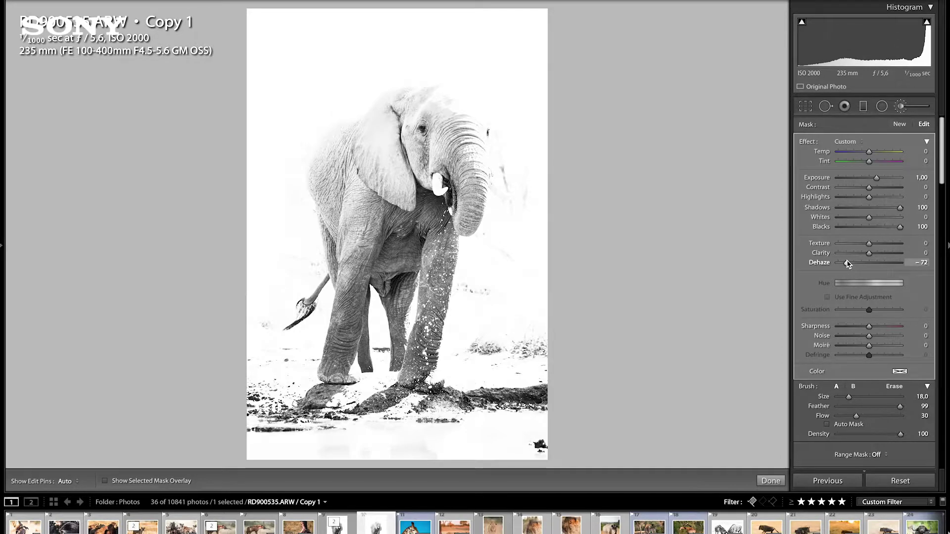
key(Left)
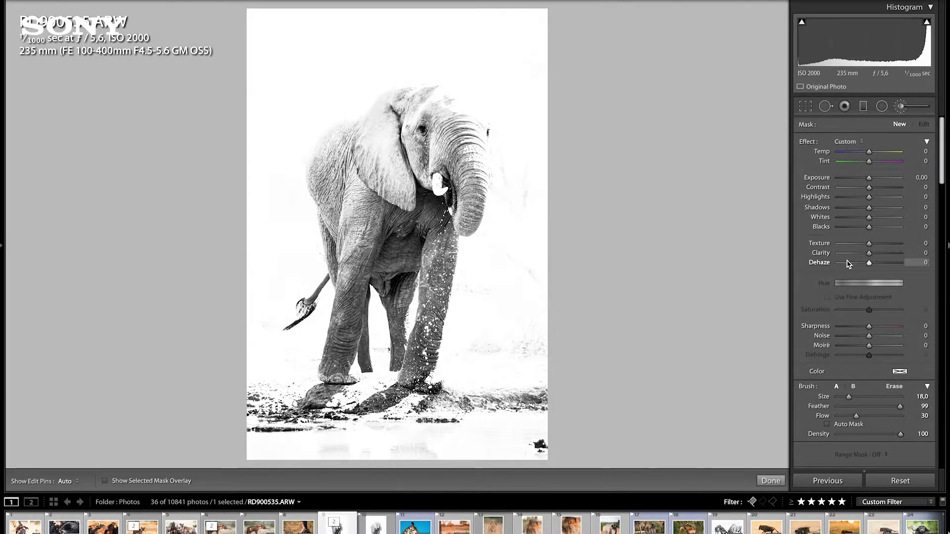
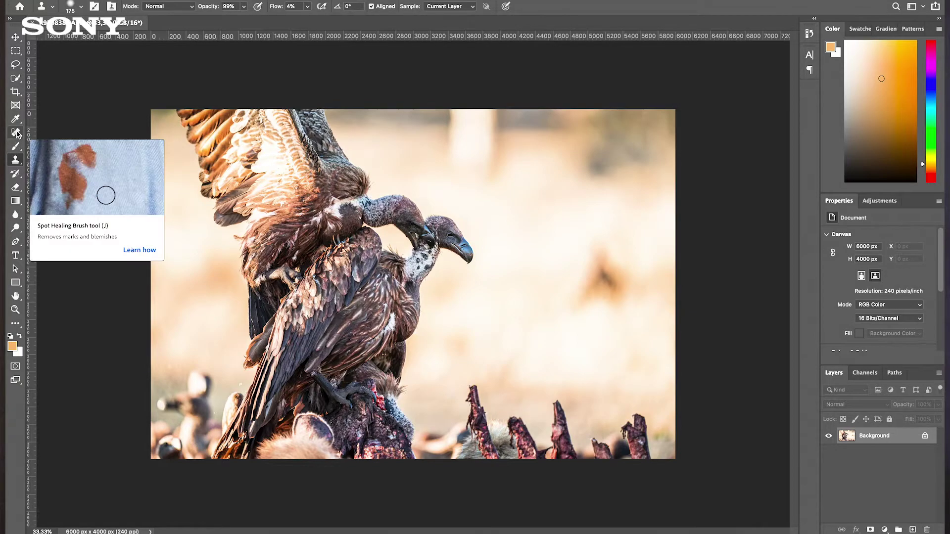
In Photoshop, try to remove the pale post behind the vultures with a size 600 content-aware Spot Healing Brush
click(17, 133)
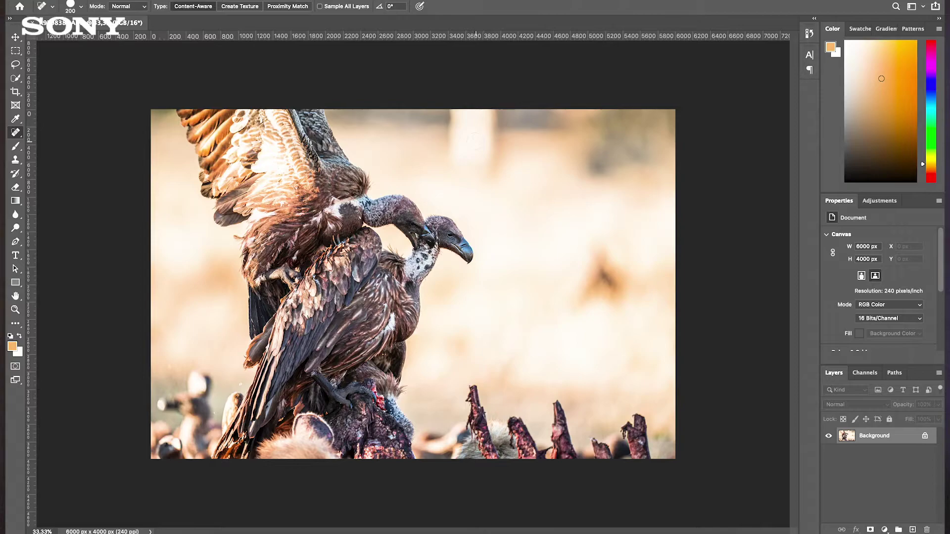
mouse_move(492, 155)
mouse_down()
mouse_move(492, 128)
mouse_move(472, 121)
mouse_move(460, 146)
mouse_move(492, 154)
mouse_up()
mouse_move(455, 118)
mouse_down()
mouse_move(502, 122)
mouse_move(502, 146)
mouse_up()
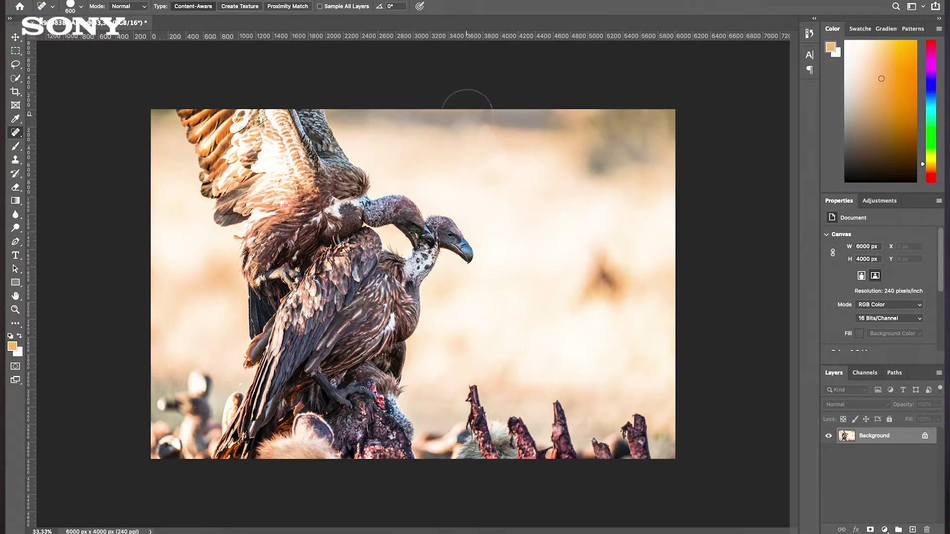
drag(467, 118, 464, 141)
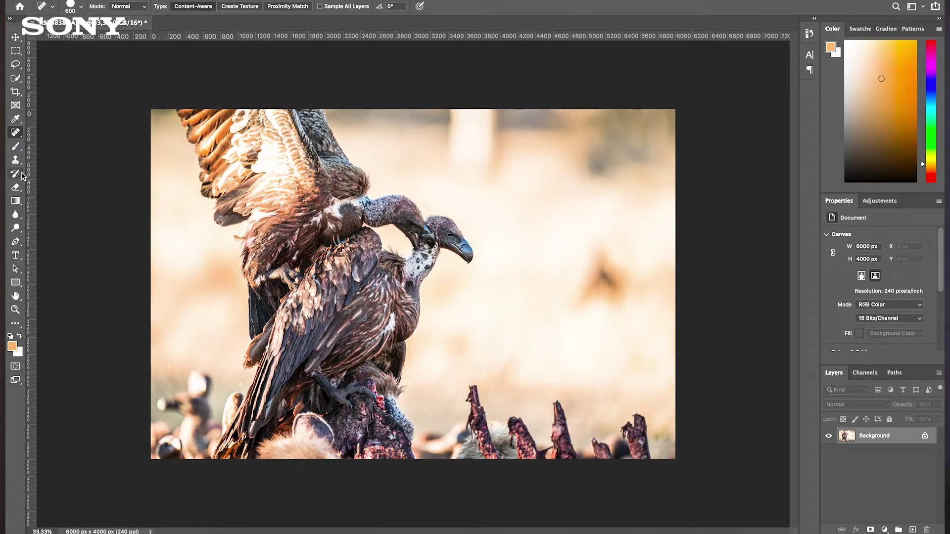
Set up the size 500 Clone Stamp with 17% Flow, and undo the trial stroke over the pale post
click(17, 160)
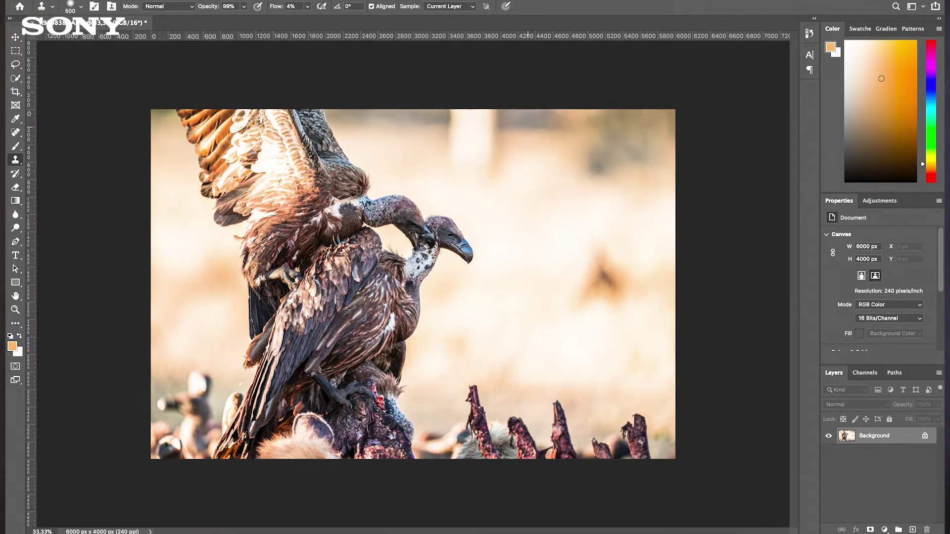
mouse_move(476, 124)
mouse_down()
mouse_move(465, 124)
mouse_move(492, 117)
mouse_move(501, 128)
mouse_up()
drag(272, 10, 279, 10)
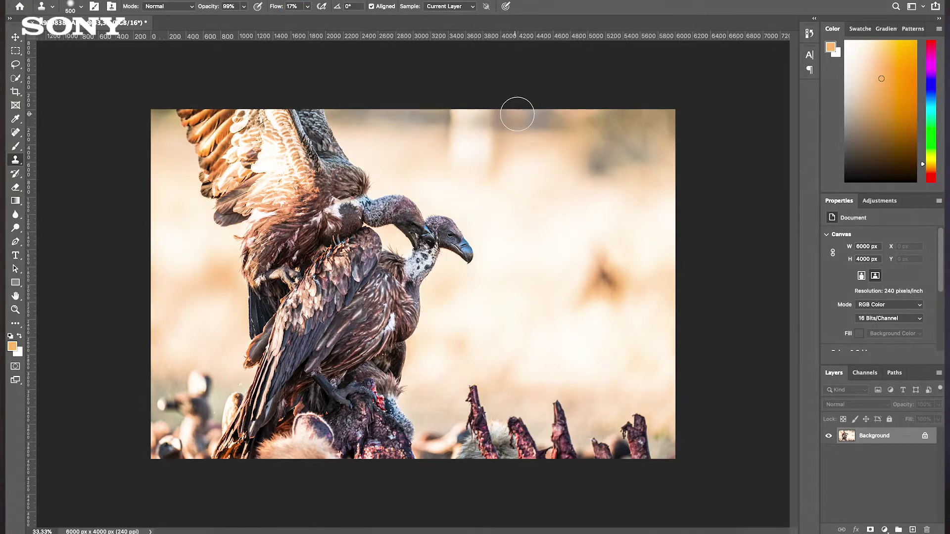
mouse_move(475, 118)
mouse_down()
mouse_move(503, 120)
mouse_move(478, 123)
mouse_move(526, 120)
mouse_move(452, 119)
mouse_move(484, 119)
mouse_up()
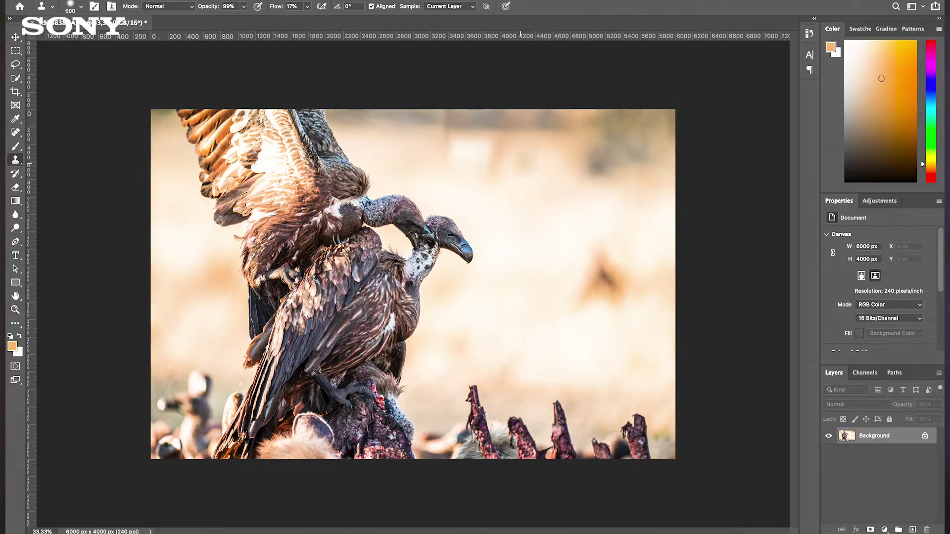
key(super+z)
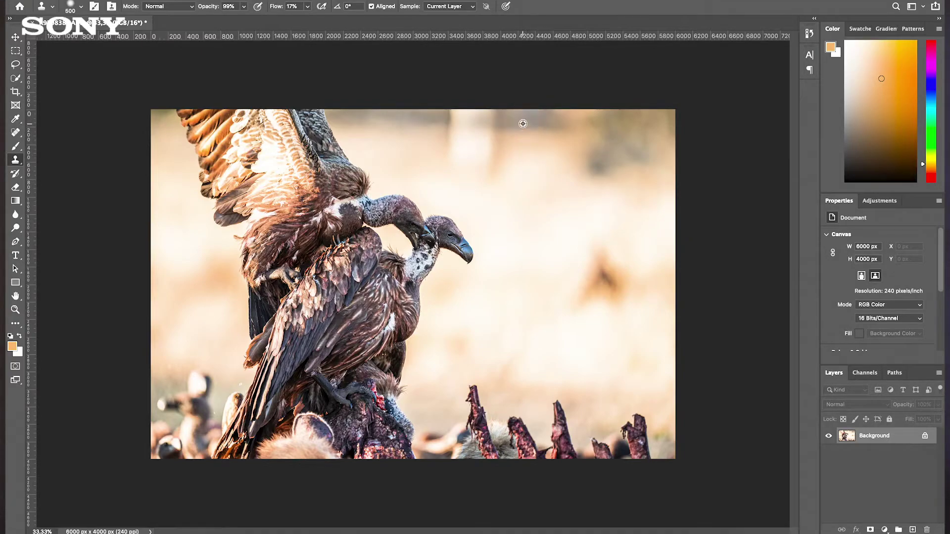
Clone the blurred background beside the pale post over it, covering the post up to the photo's upper edge
alt+click(523, 123)
drag(474, 120, 493, 118)
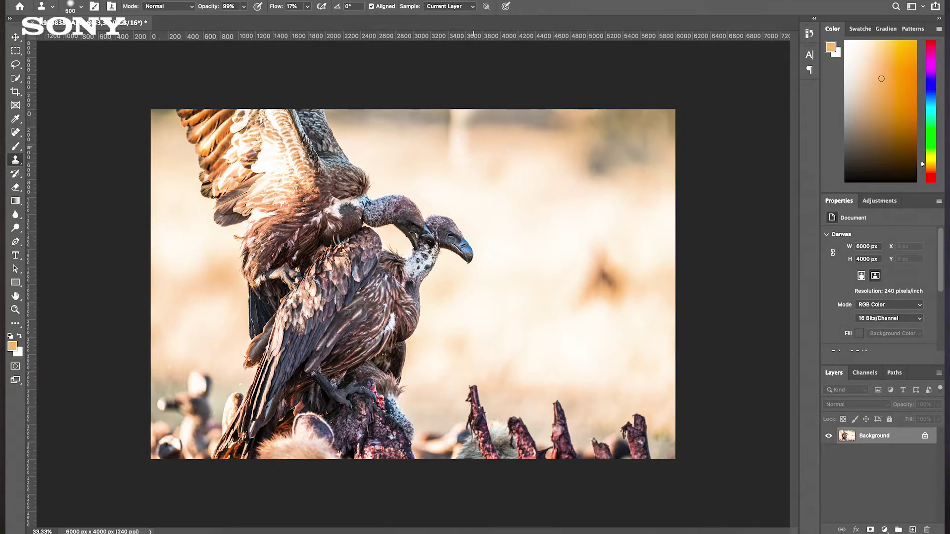
click(462, 107)
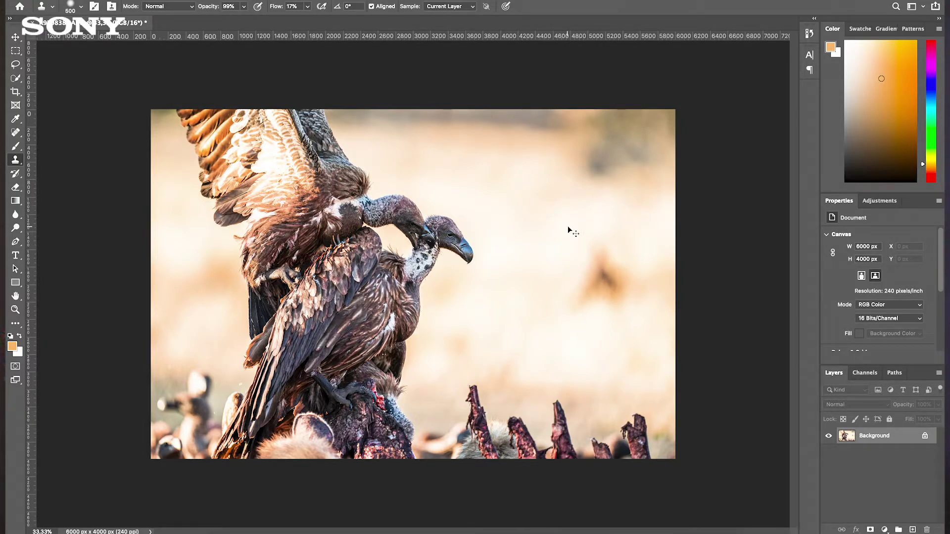
Save the retouched vulture photo and switch back to Lightroom
click(92, 0)
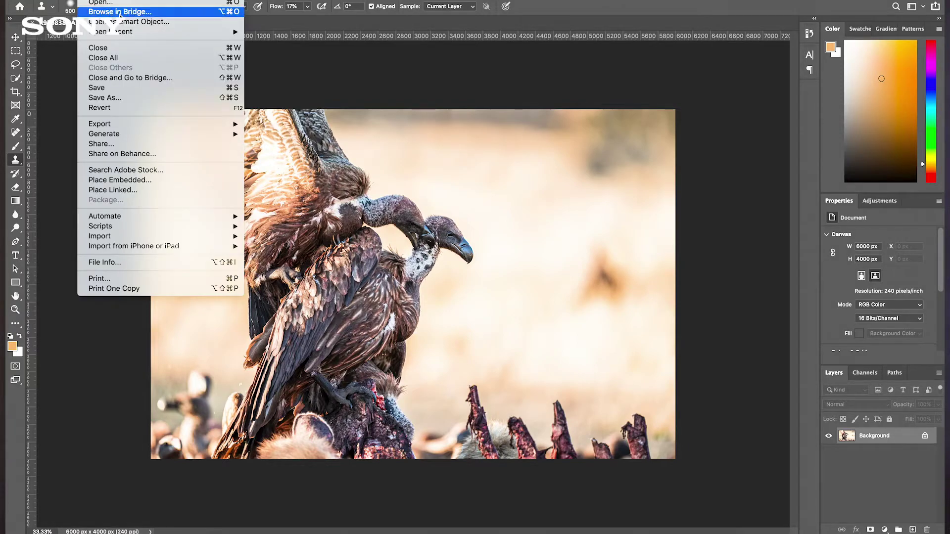
click(127, 93)
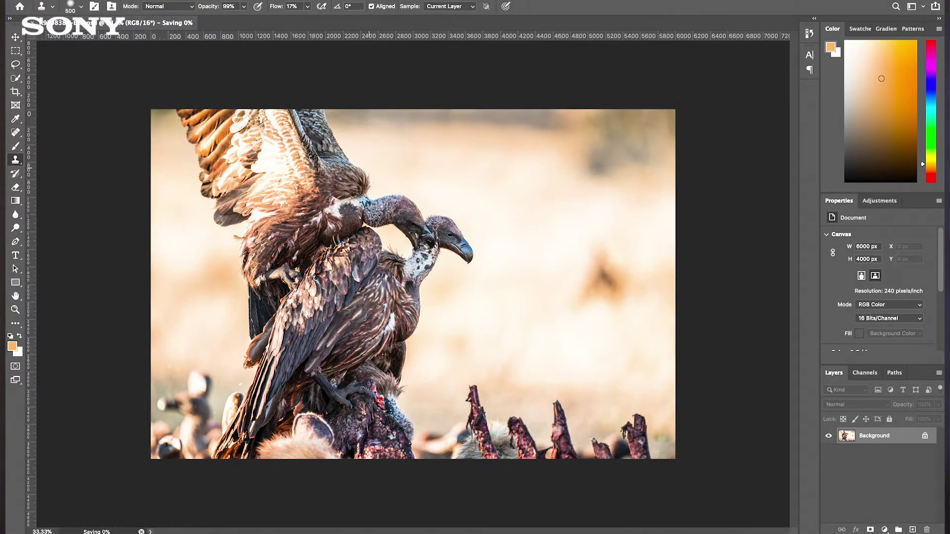
mouse_move(333, 530)
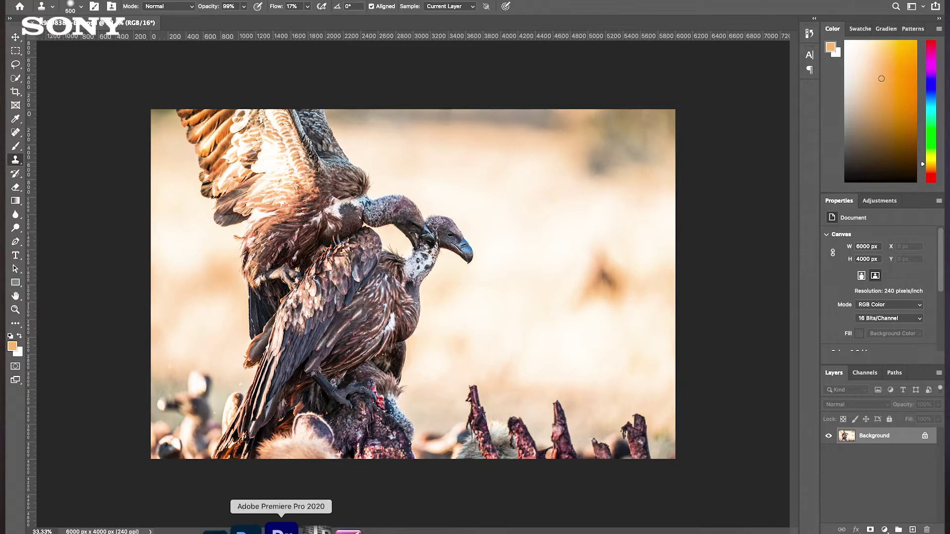
click(235, 531)
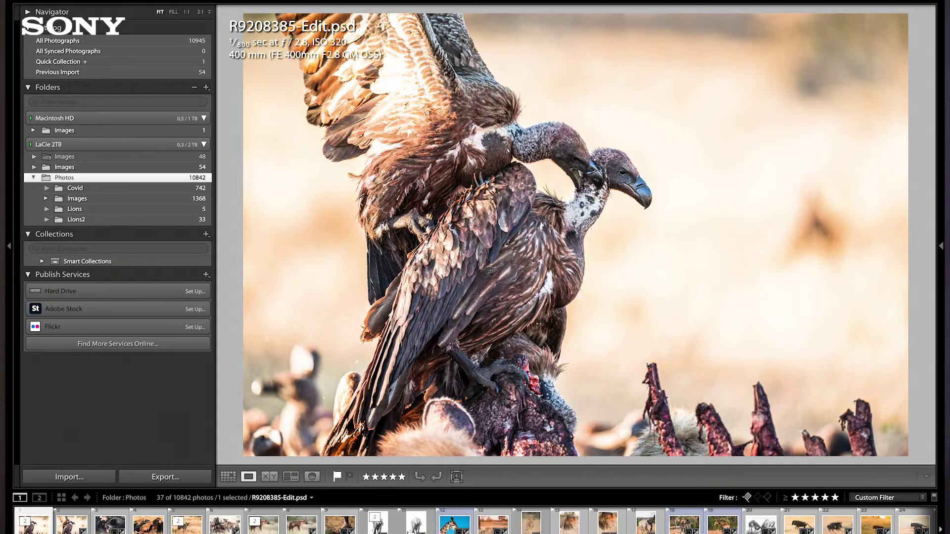
Compare the retouched vulture photo with its unretouched version several times
click(72, 522)
click(33, 523)
click(71, 522)
click(33, 523)
click(71, 522)
click(33, 523)
Compare the retouched hyena photo with its original raw file, examining the hyena's head and the background behind it
click(269, 524)
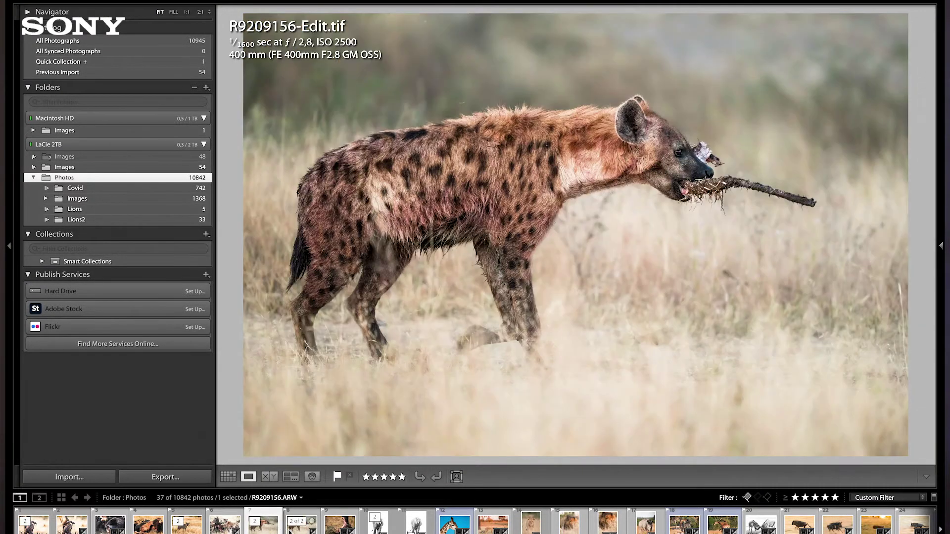
click(289, 530)
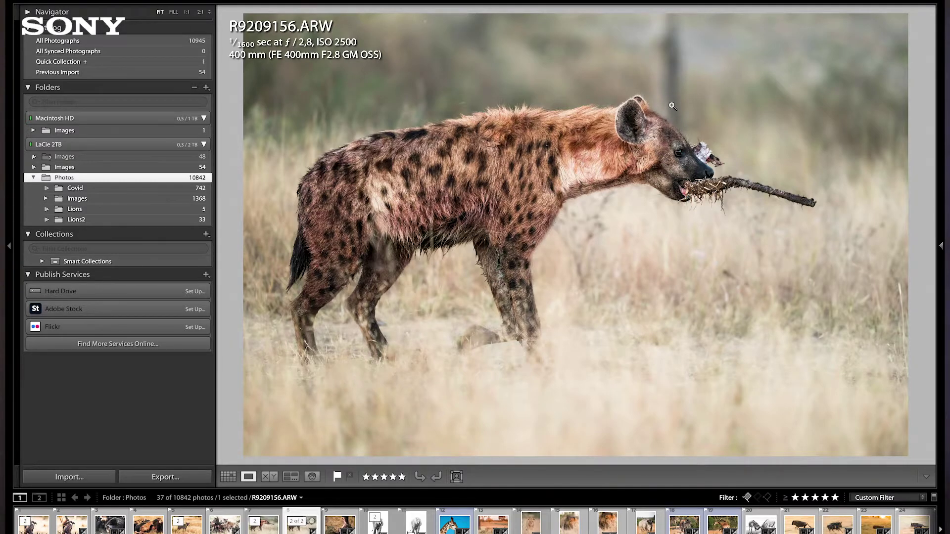
key(Left)
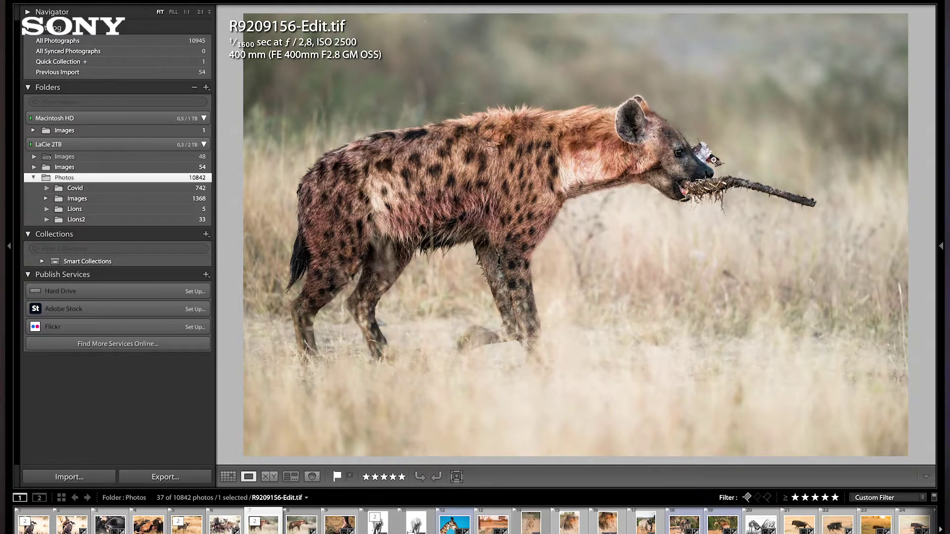
click(658, 124)
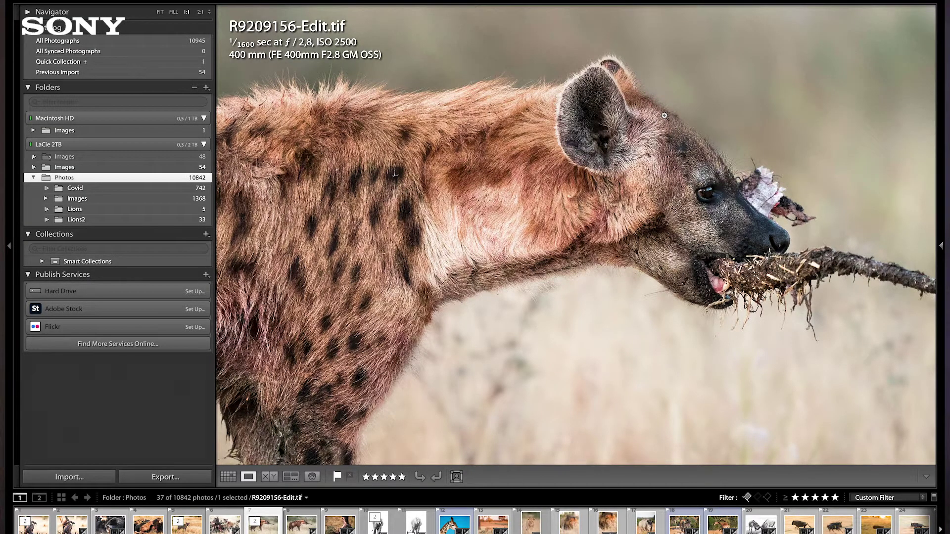
click(687, 236)
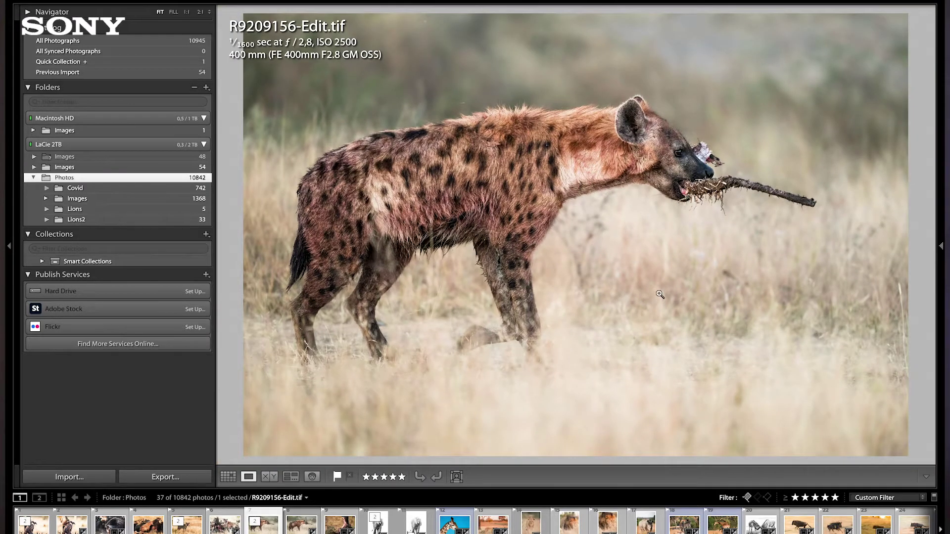
key(Right)
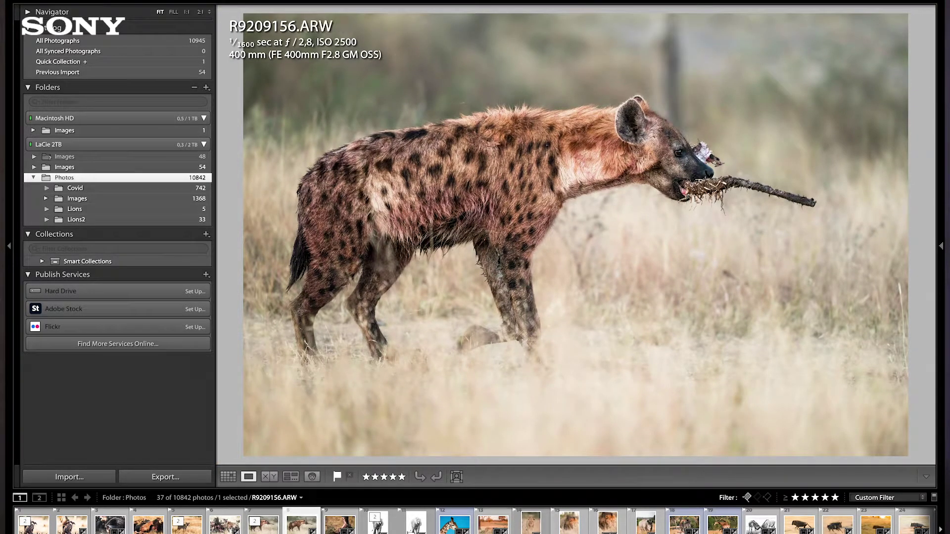
key(Left)
key(Right)
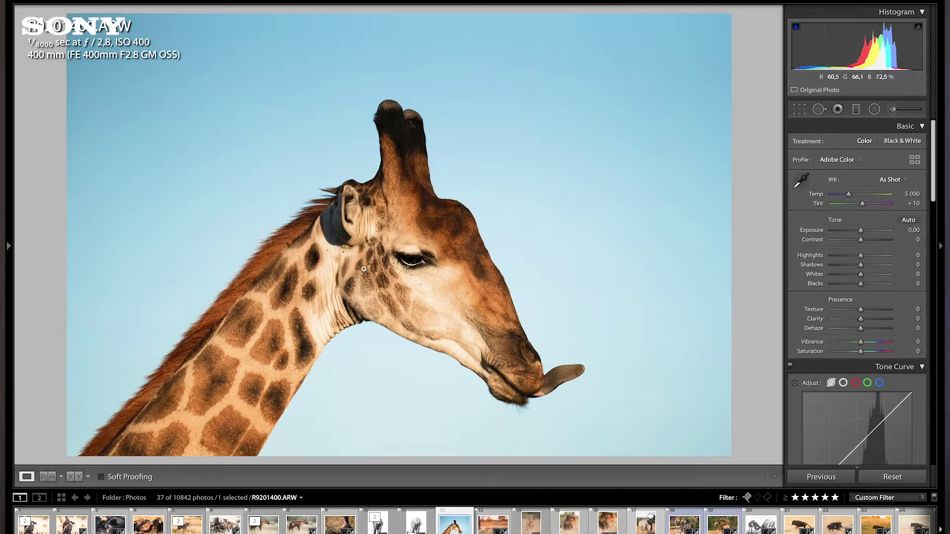
Crop the giraffe photo tighter at its original aspect ratio, repositioning the head slightly lower and further right in the frame
click(798, 109)
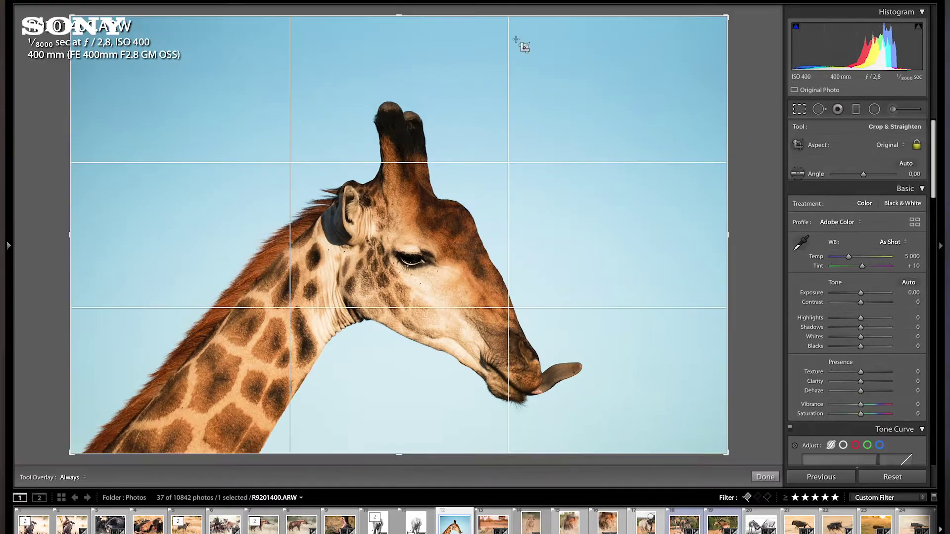
drag(70, 16, 163, 78)
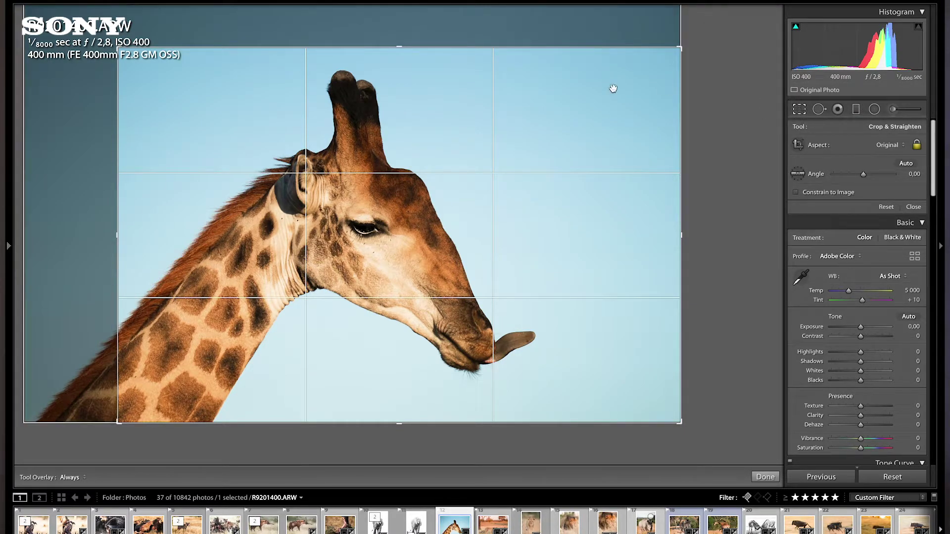
drag(391, 196, 406, 197)
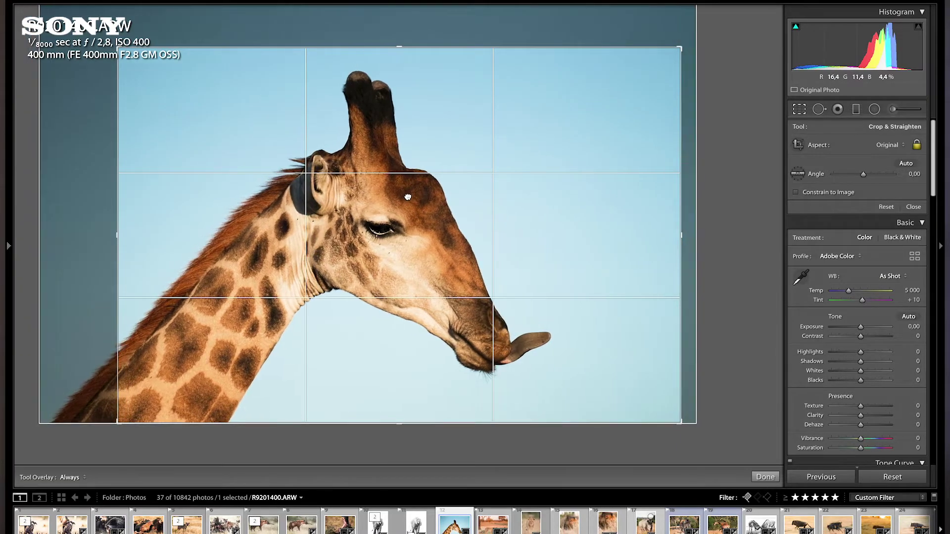
drag(370, 145, 370, 152)
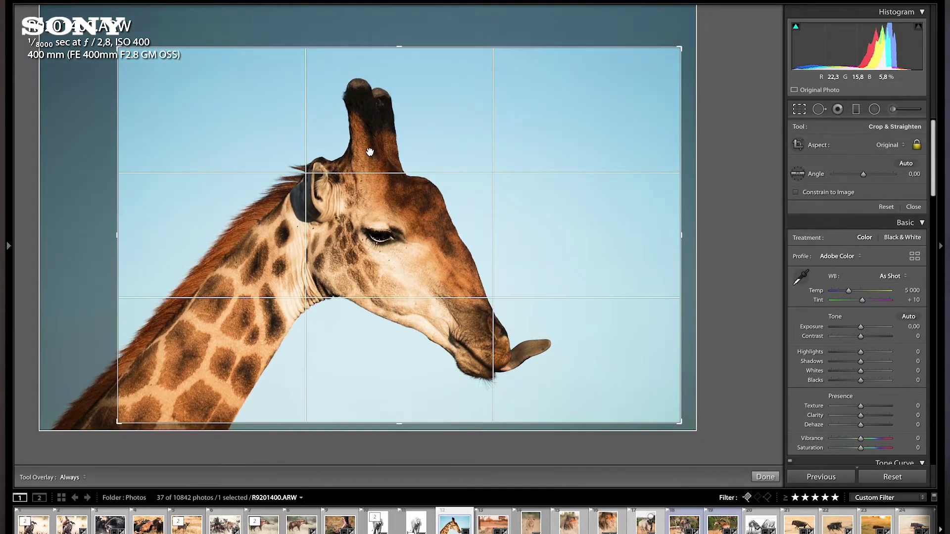
click(766, 476)
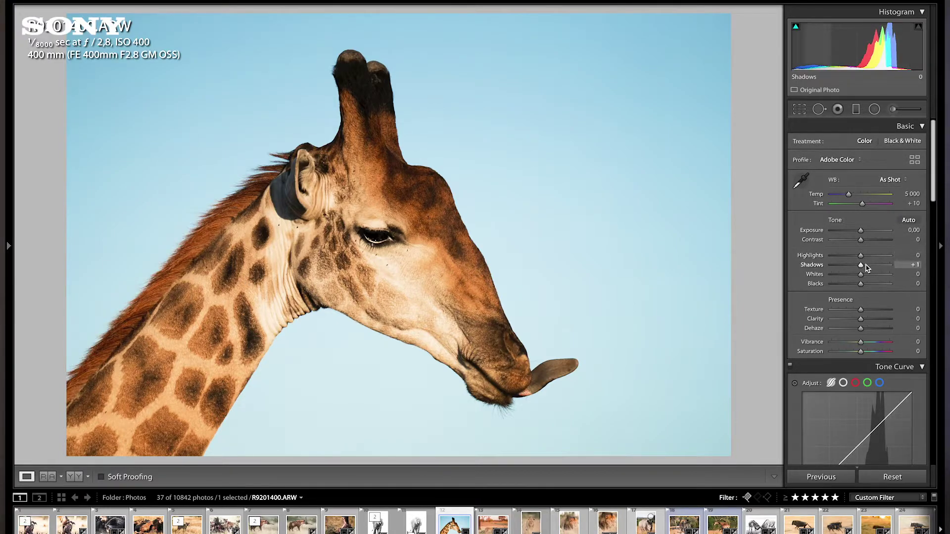
Set the giraffe photo's Highlights to −40, Shadows to +44, Whites to +21 and Blacks to −13
drag(861, 265, 874, 267)
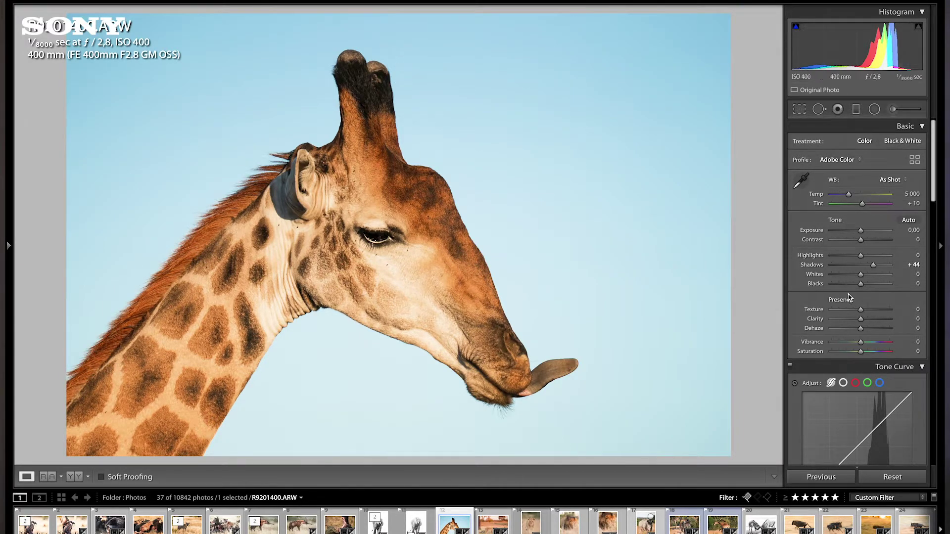
drag(860, 286, 857, 290)
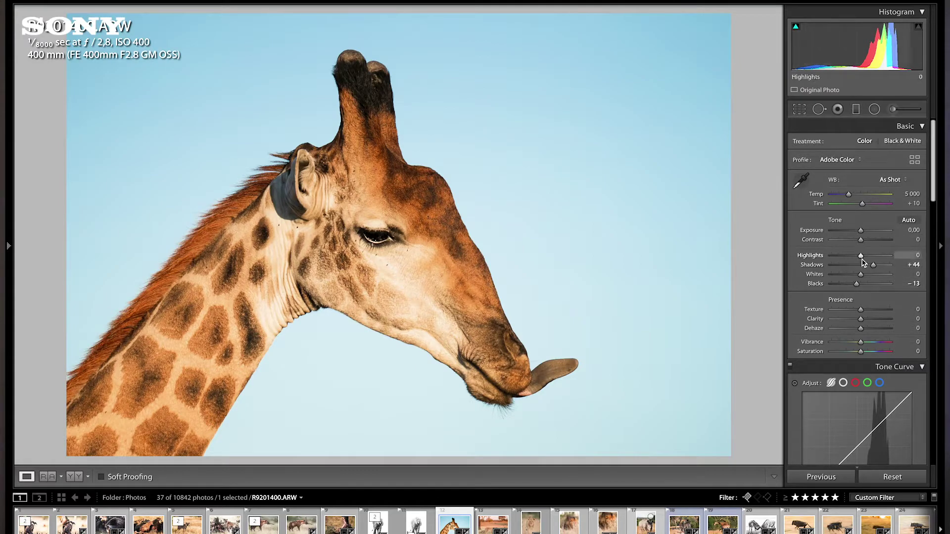
drag(860, 257, 868, 278)
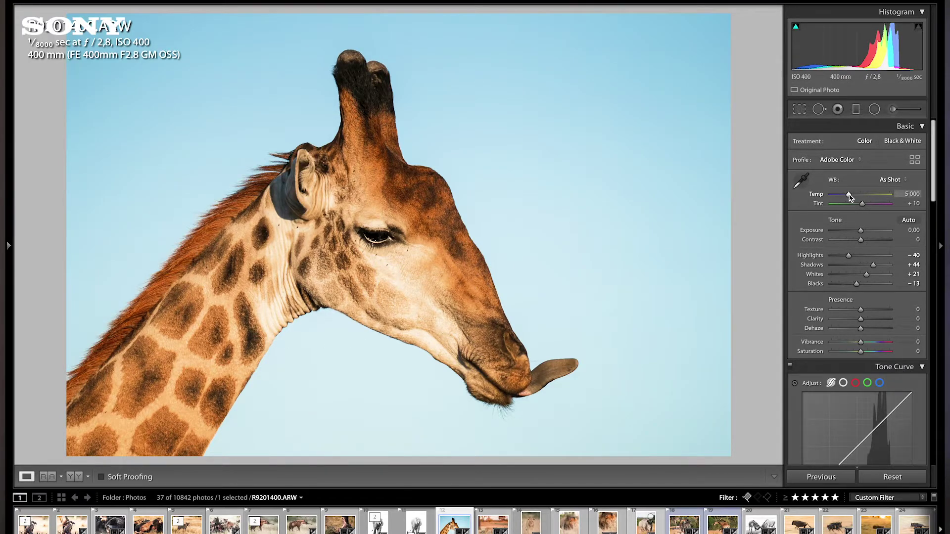
Try cooling the white balance to 4652 K, then sampling the giraffe's cheek as the neutral reference and undoing that sample
drag(849, 196, 847, 197)
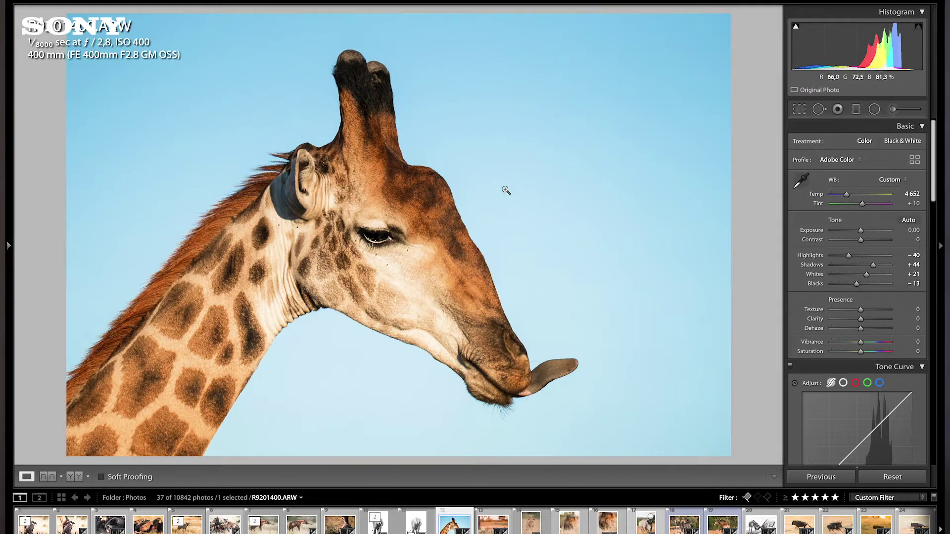
click(799, 184)
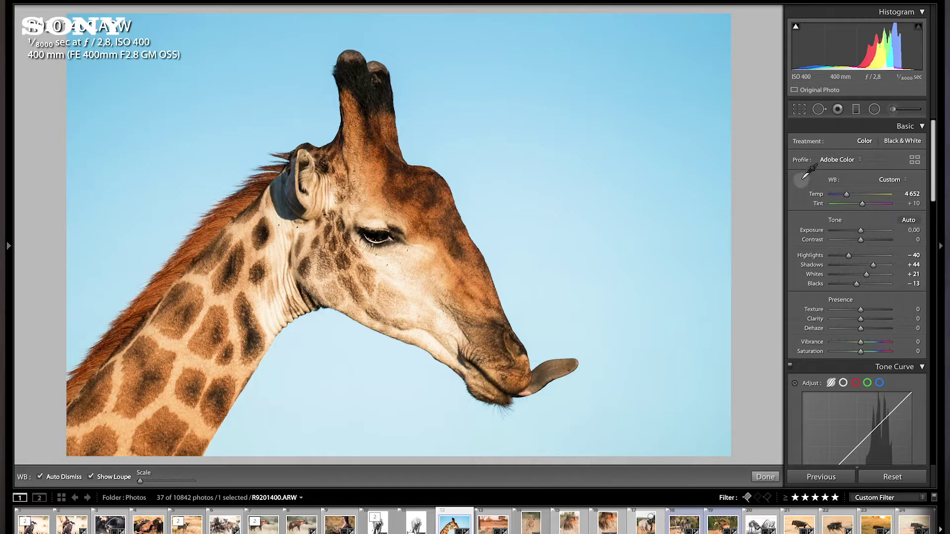
click(388, 273)
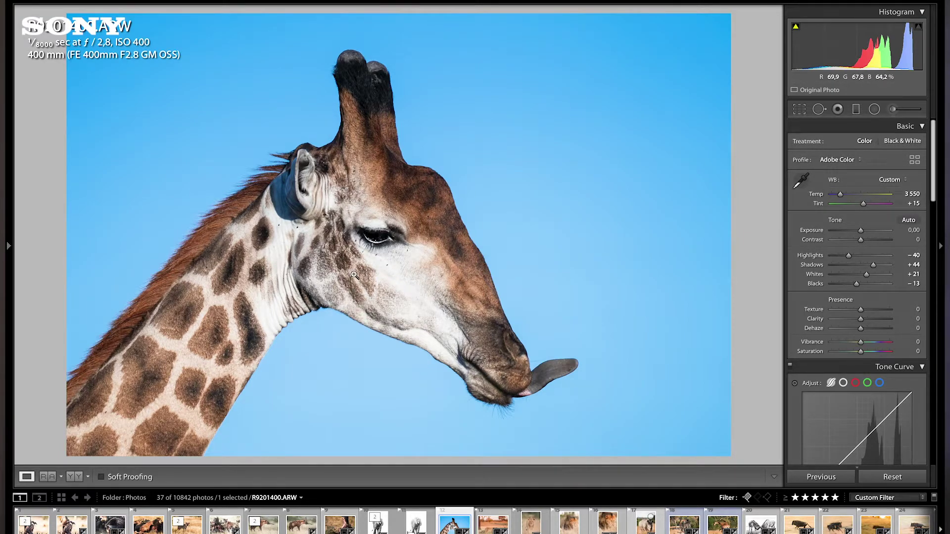
key(ctrl+z)
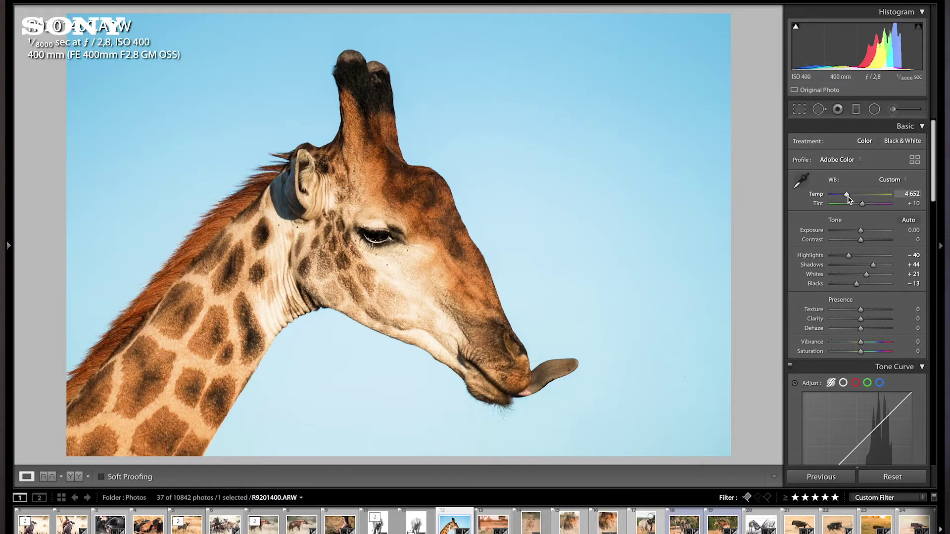
Set the giraffe photo's Temp to 4383, Texture to +23, Clarity to +20 and Whites to +33
drag(847, 198, 846, 198)
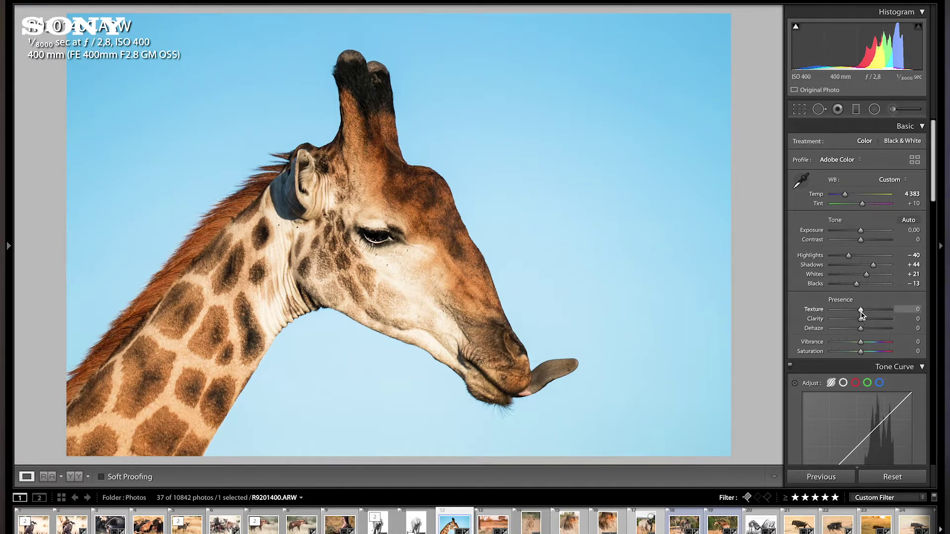
drag(860, 310, 866, 322)
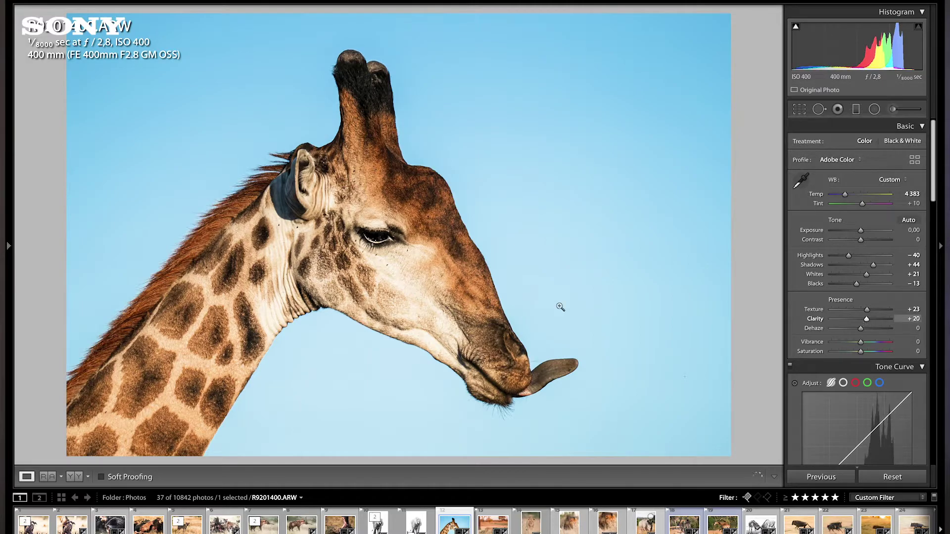
drag(866, 275, 870, 275)
Try shifting the giraffe photo's Blue hue to +100 and return it to 0
scroll(866, 302, down, 3)
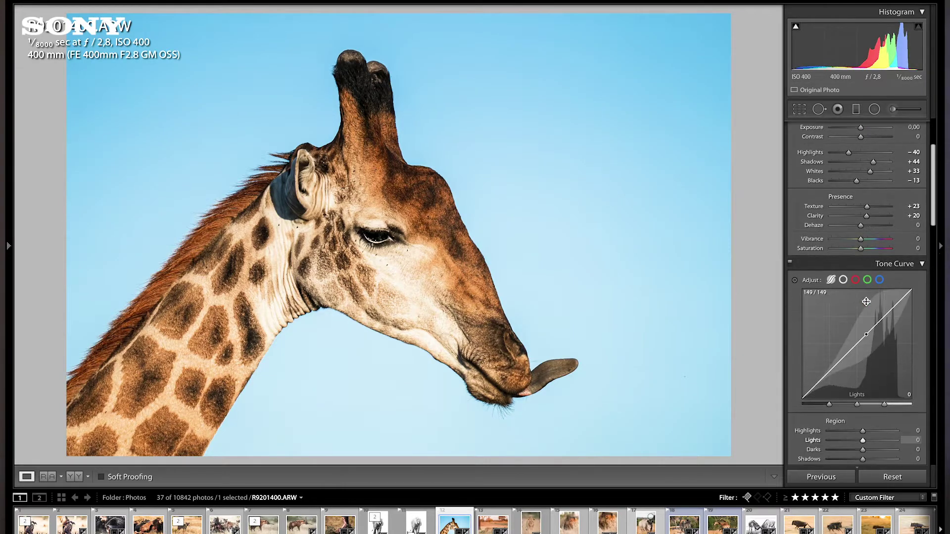
scroll(865, 303, down, 5)
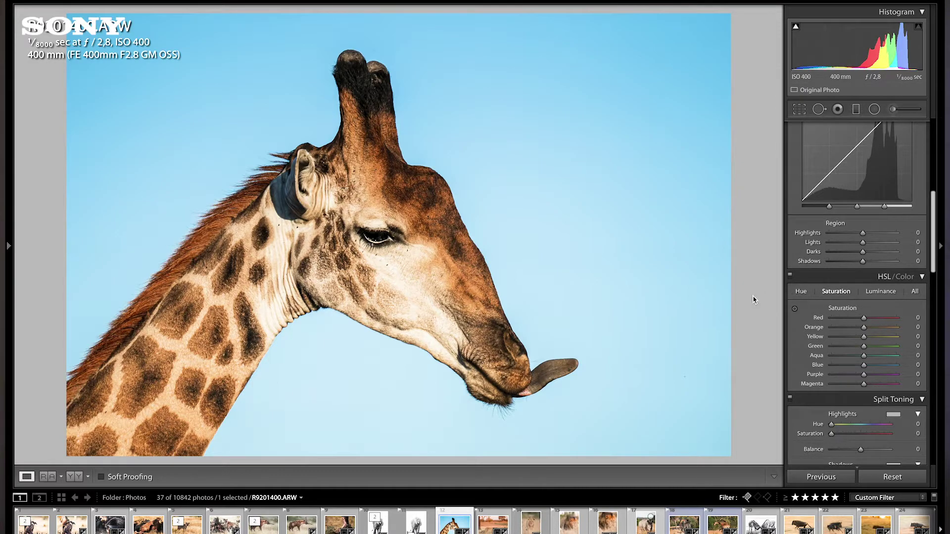
click(799, 292)
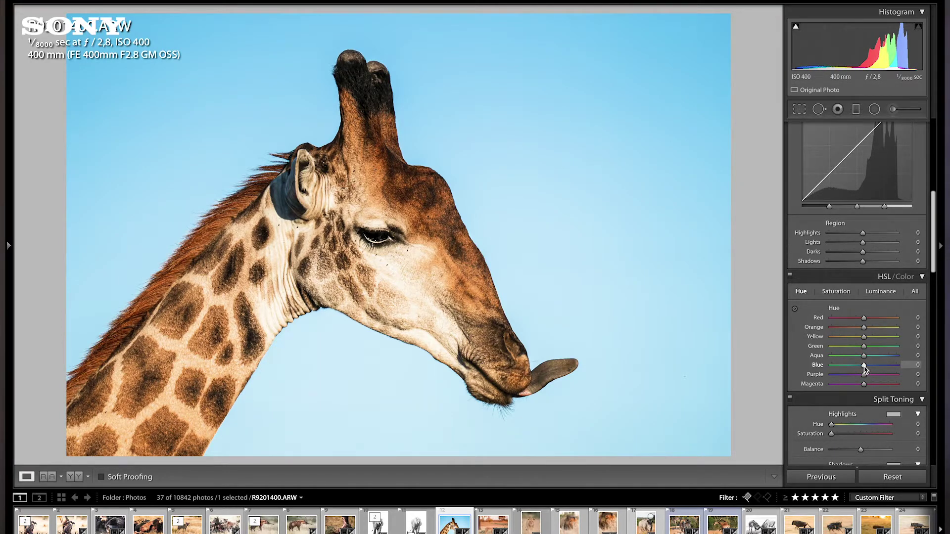
drag(865, 369, 922, 374)
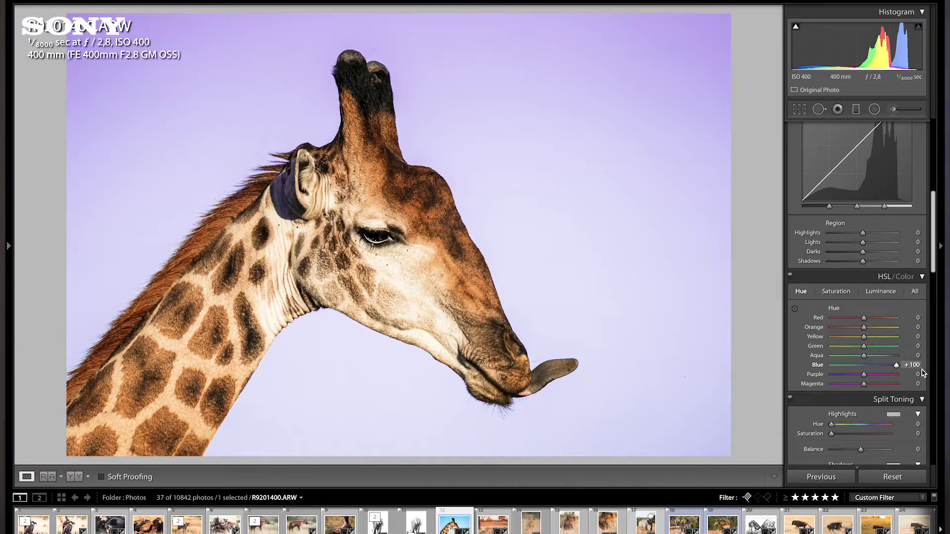
drag(923, 374, 863, 367)
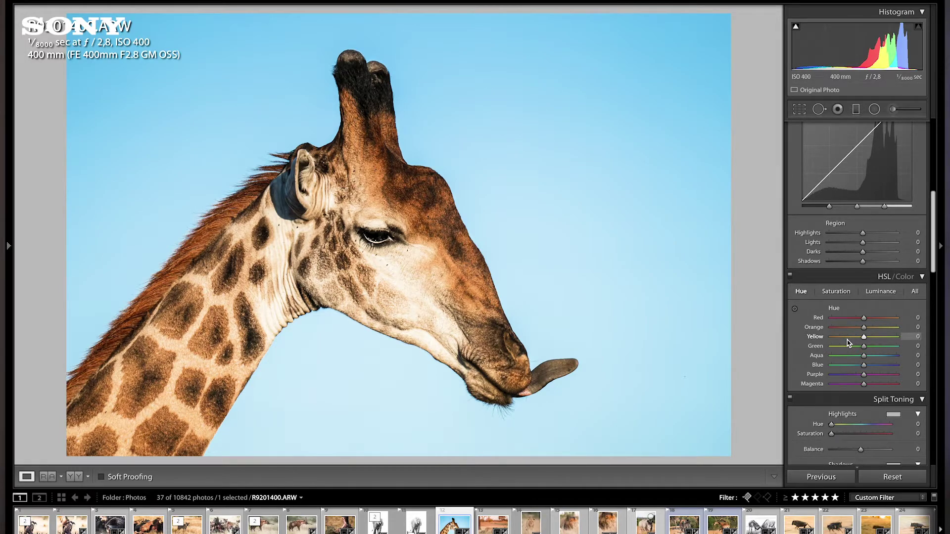
Try the sky's Blue saturation at +100 and −100, and bring it back close to neutral
click(847, 293)
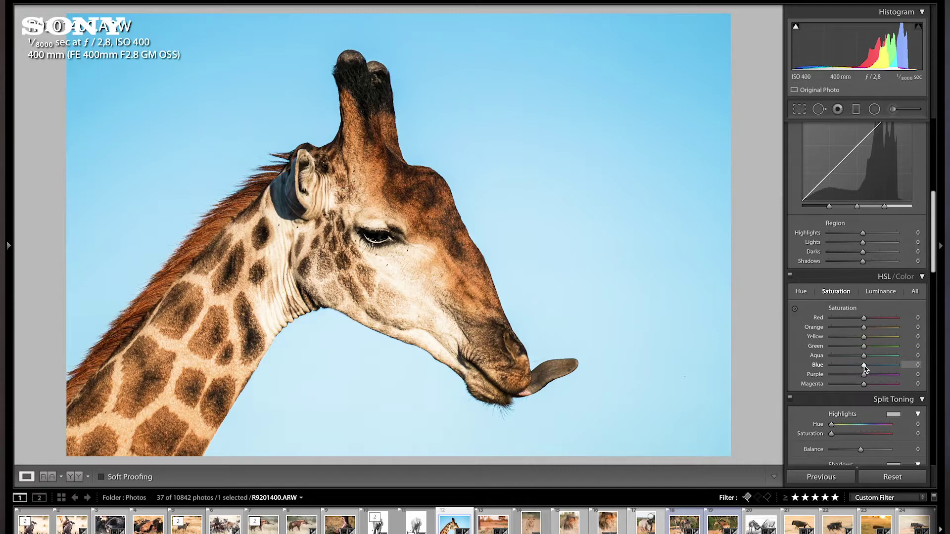
drag(864, 367, 921, 369)
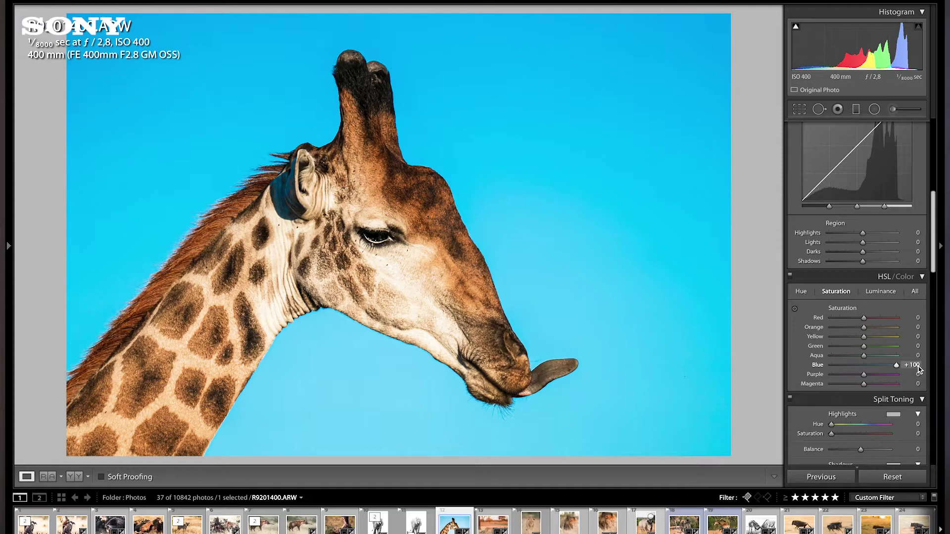
drag(888, 370, 754, 368)
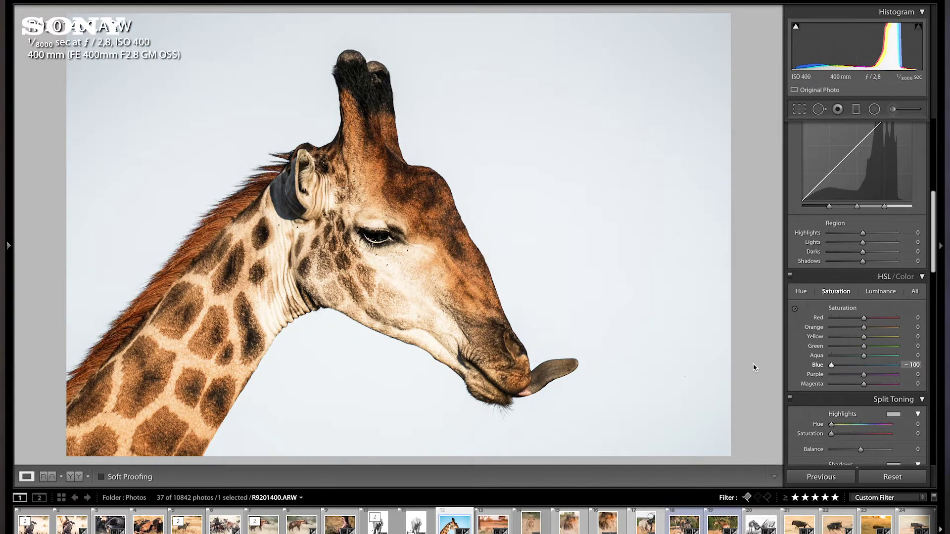
drag(911, 365, 864, 372)
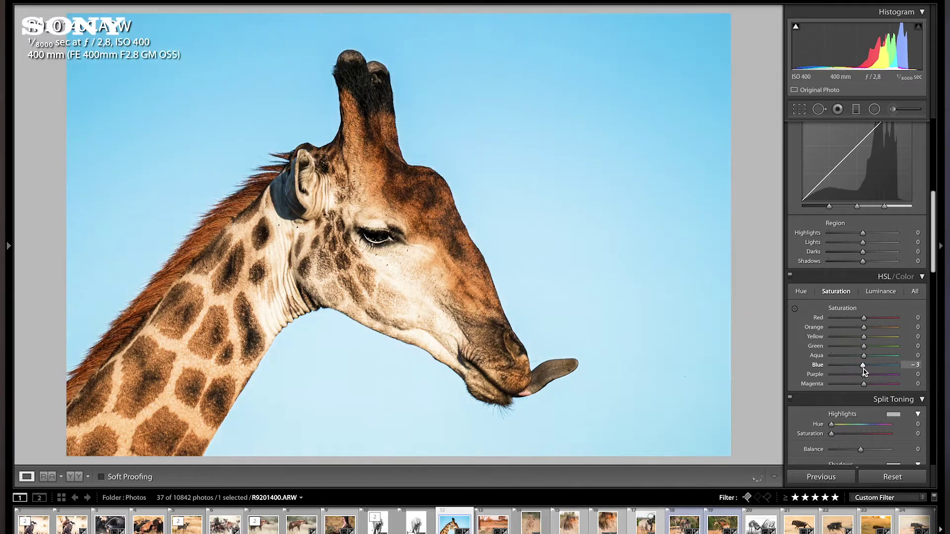
Try targeted Luminance adjustments that darken the blue sky and brighten the giraffe's orange tones, and reset all Luminance values
click(881, 291)
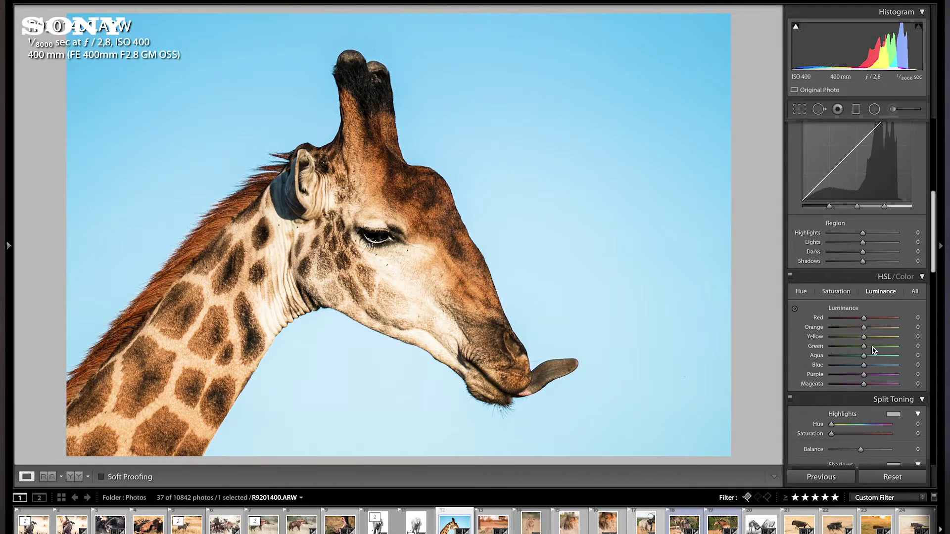
mouse_move(864, 369)
mouse_down()
mouse_move(777, 373)
mouse_move(944, 372)
mouse_move(863, 373)
mouse_up()
click(794, 310)
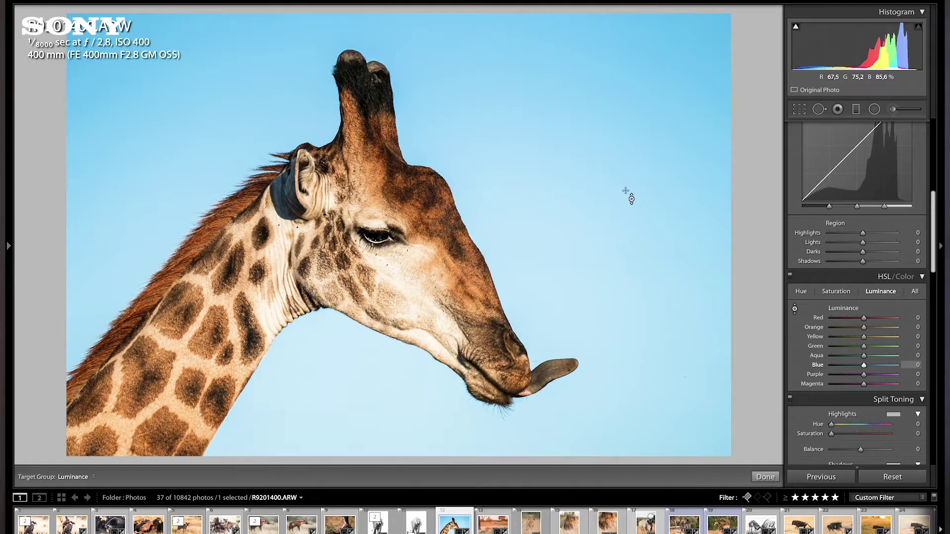
mouse_move(631, 198)
mouse_down()
mouse_move(631, 237)
mouse_move(632, 213)
mouse_up()
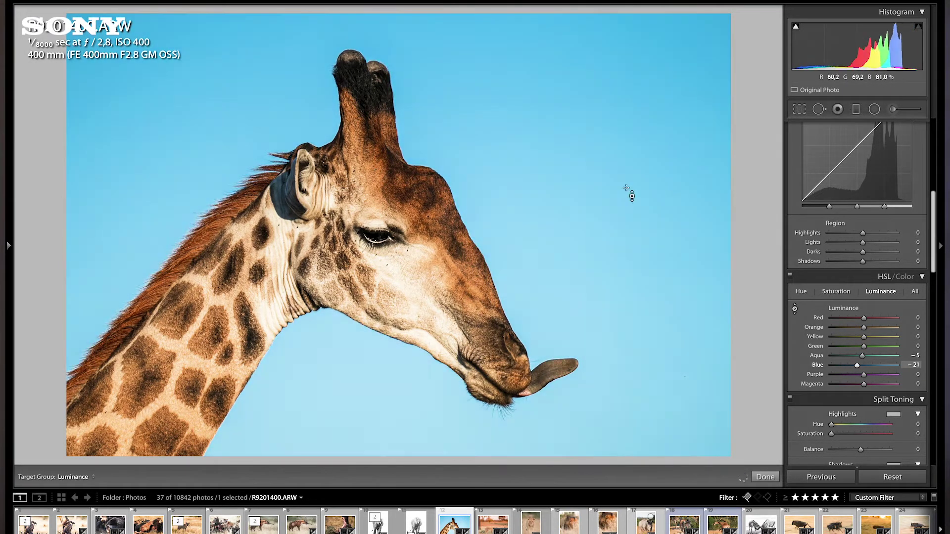
drag(436, 226, 436, 198)
drag(507, 217, 507, 229)
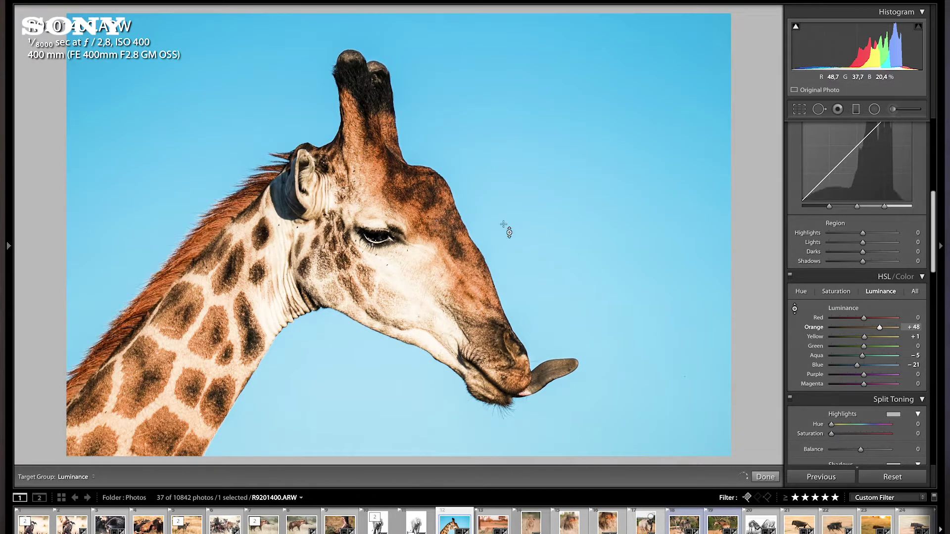
double_click(843, 308)
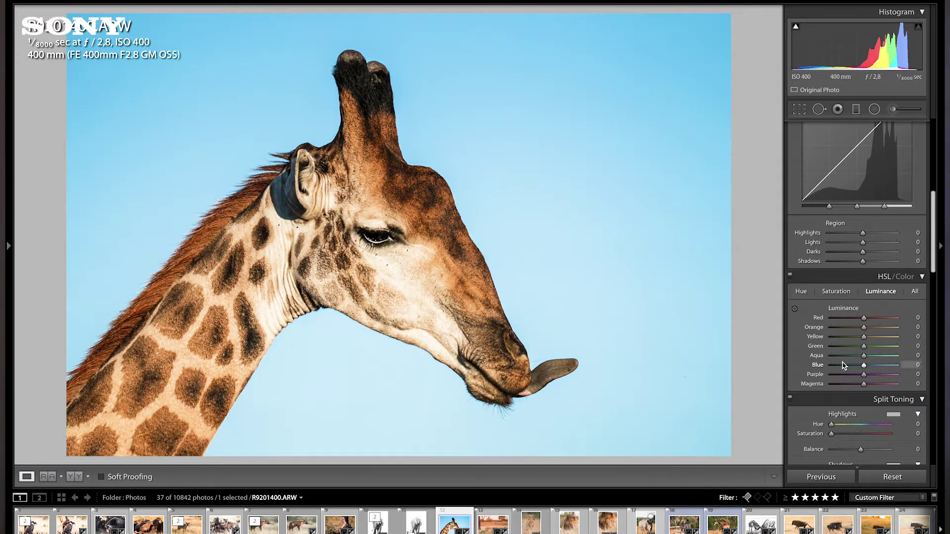
Darken the sky with a targeted Luminance adjustment to Blue −35 and Aqua −8, and compare the photo before and after
click(795, 310)
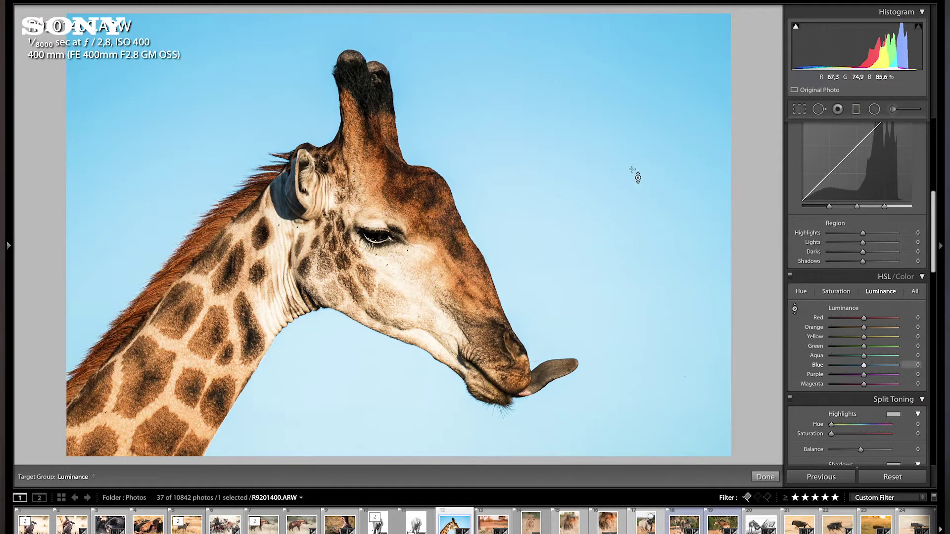
drag(638, 174, 638, 210)
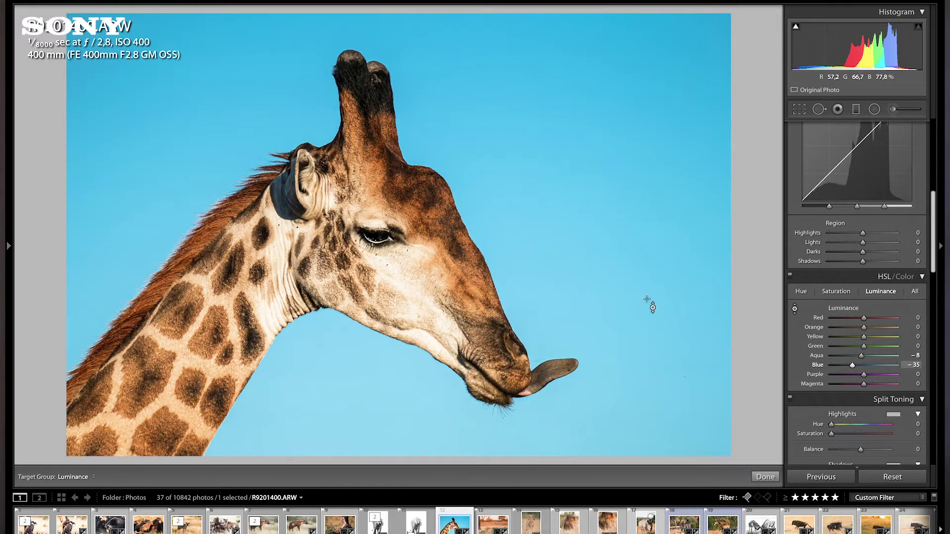
key(y)
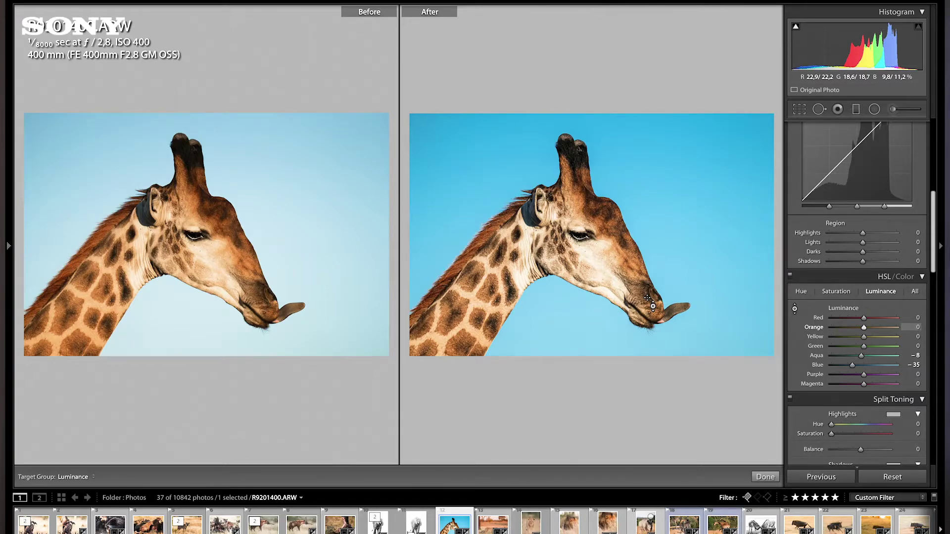
Return to the Library grid and turn off the flag and five-star filters for the Photos folder
key(e)
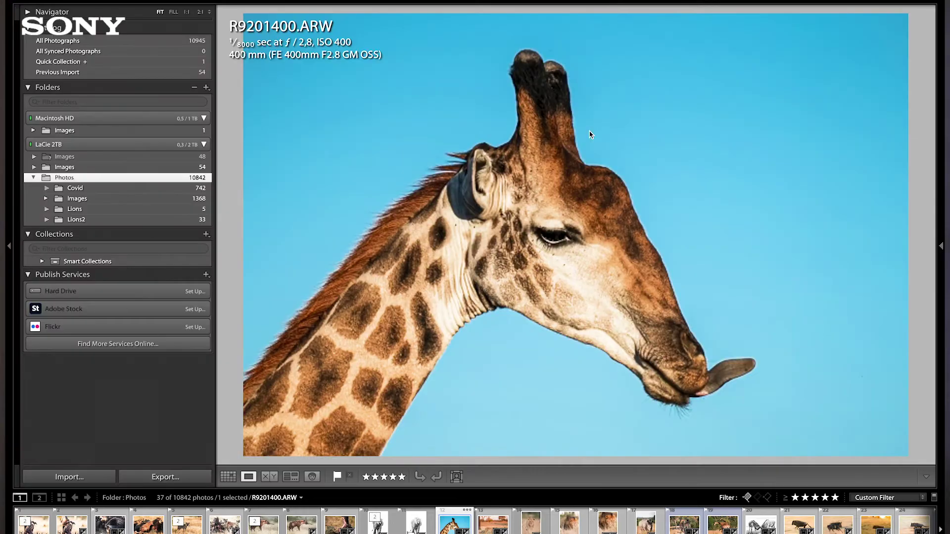
key(g)
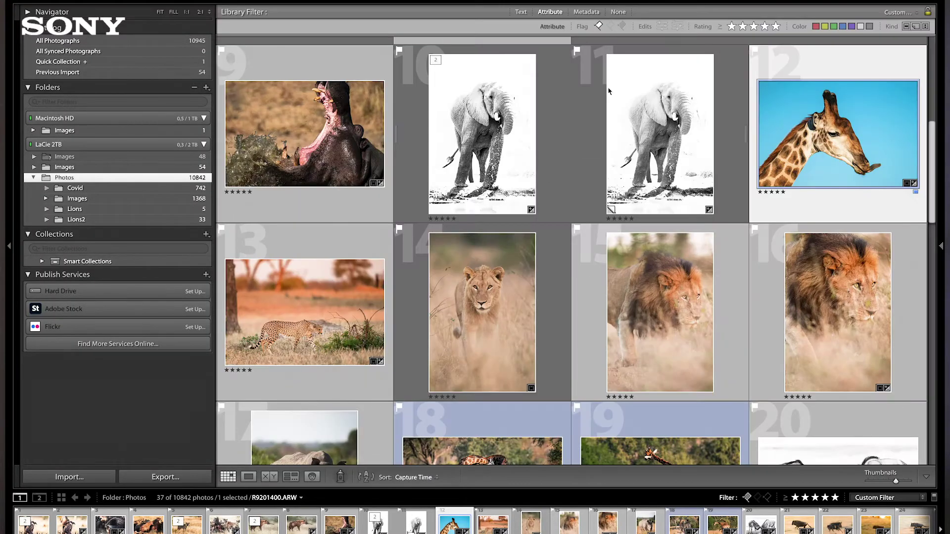
click(597, 28)
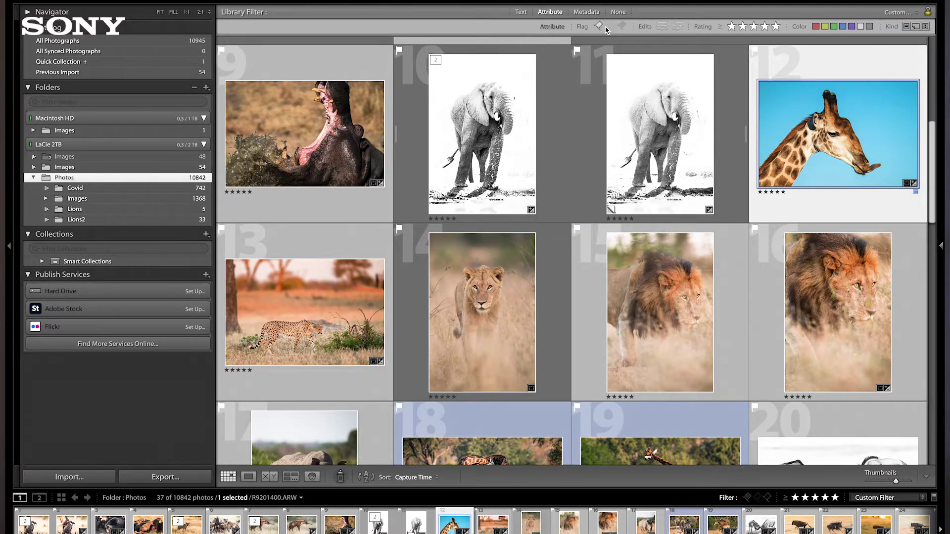
click(775, 26)
key(super+l)
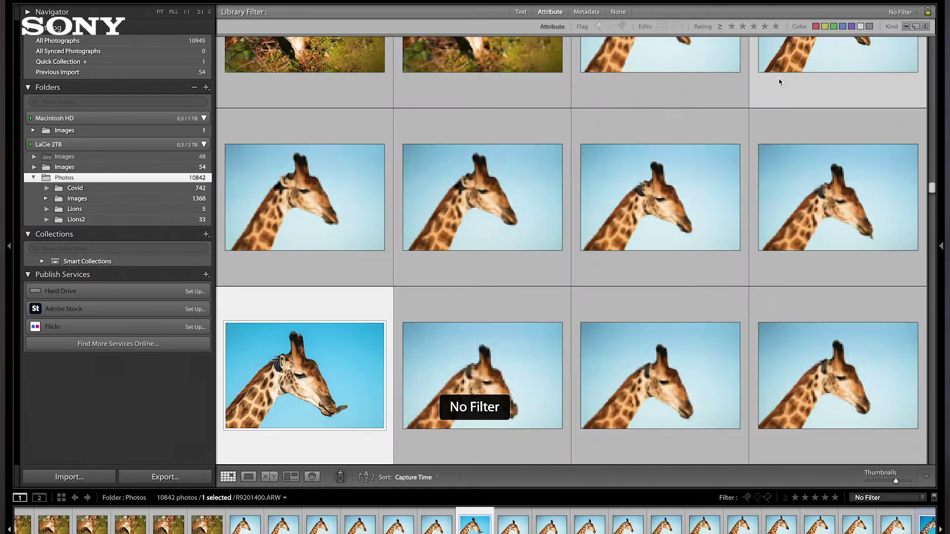
Look through the unfiltered giraffe series around the edited frame and open the edited giraffe photo at full view
scroll(592, 282, up, 2)
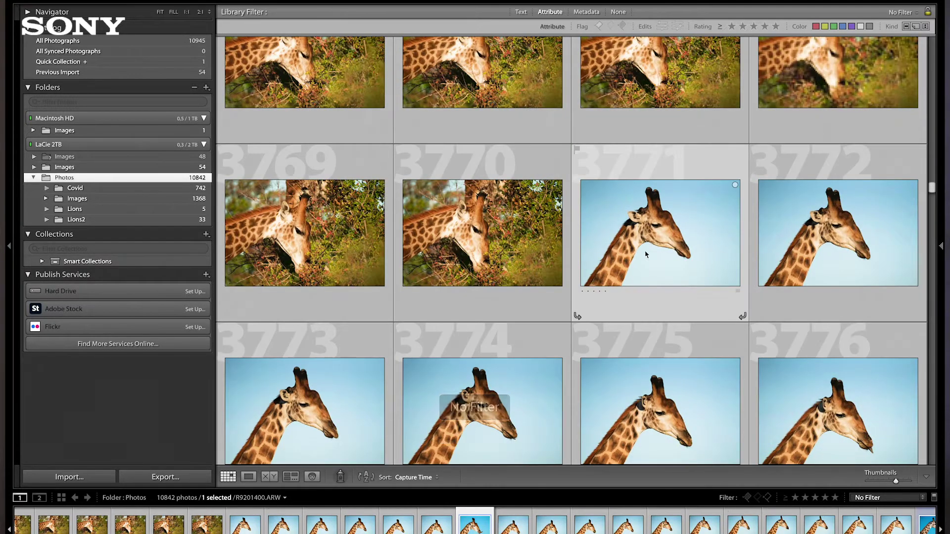
scroll(685, 303, down, 3)
scroll(686, 303, down, 5)
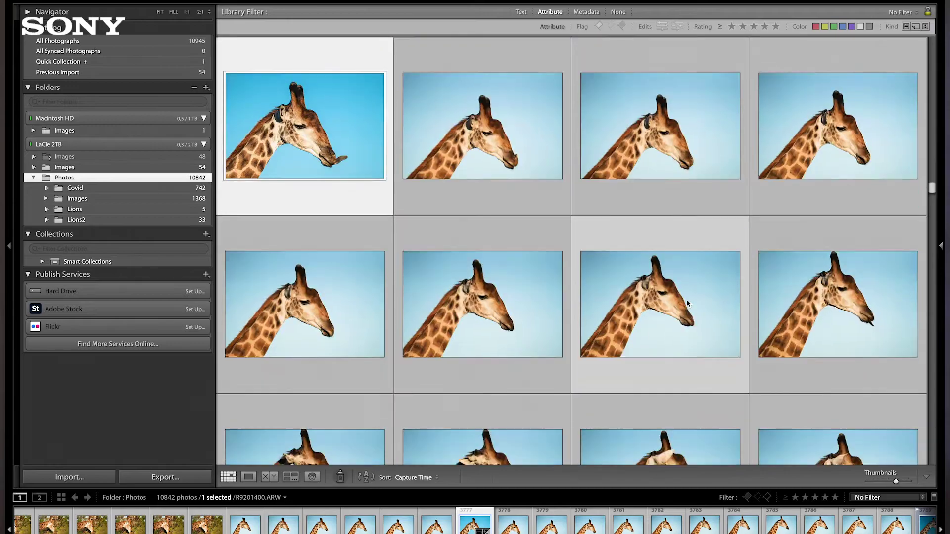
scroll(687, 303, up, 4)
scroll(686, 303, down, 2)
scroll(686, 303, down, 8)
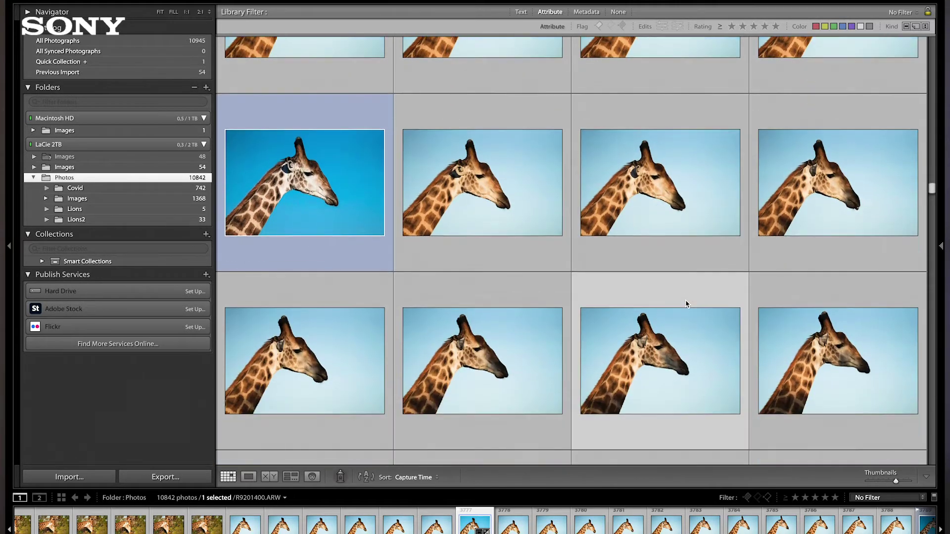
scroll(685, 303, up, 6)
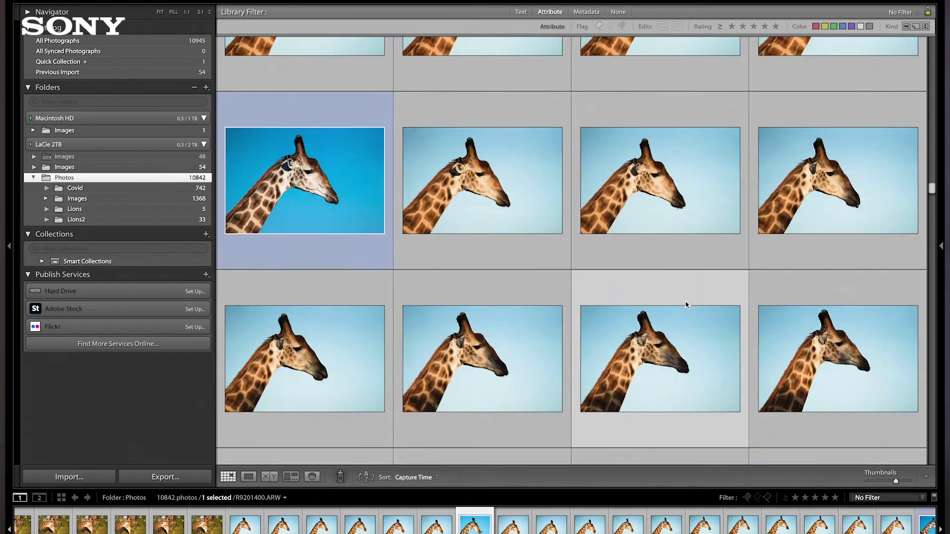
scroll(685, 303, down, 3)
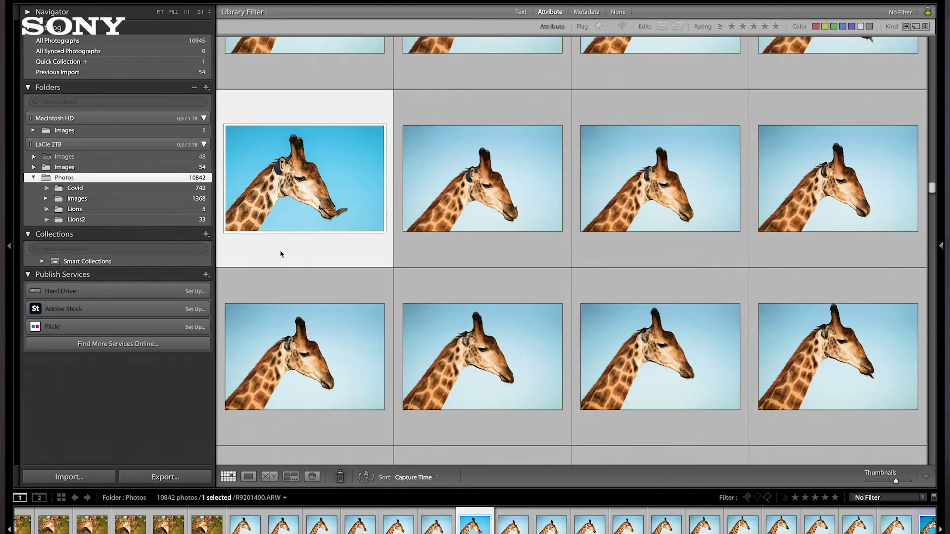
double_click(314, 182)
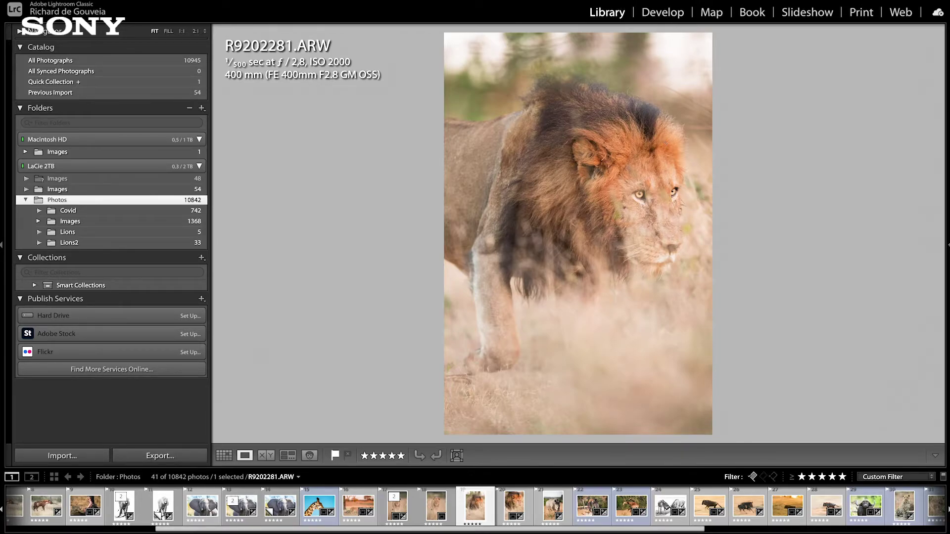
Open the lion close-up R9202282 in the Develop module and examine its crop against the full frame
key(Right)
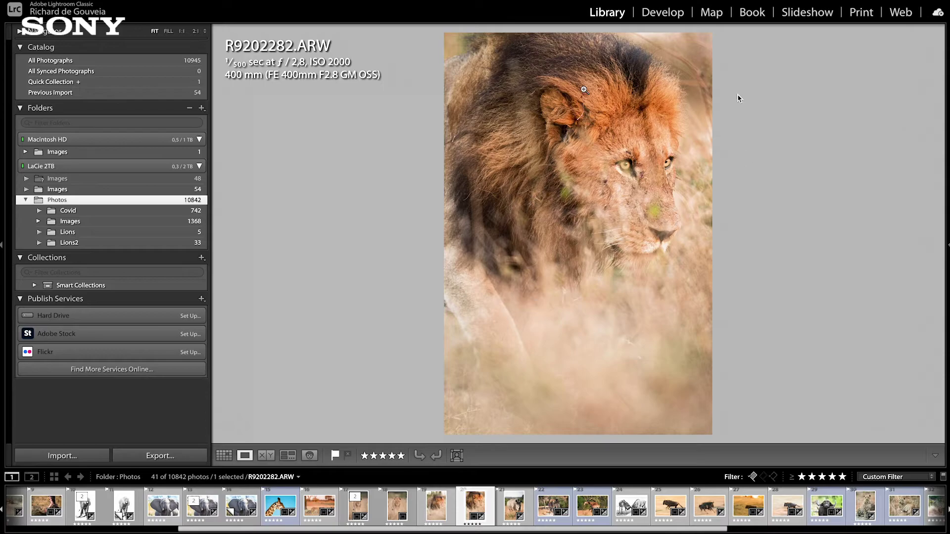
click(675, 15)
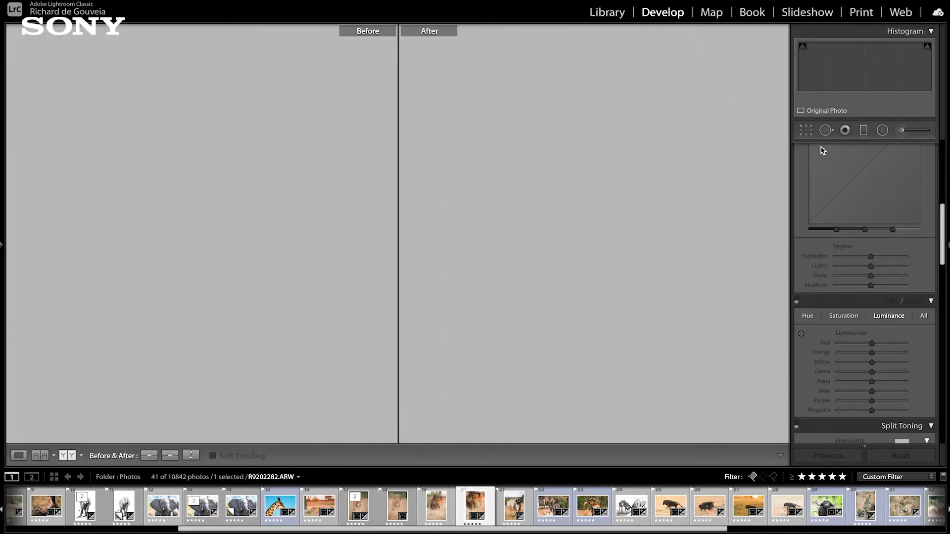
click(806, 130)
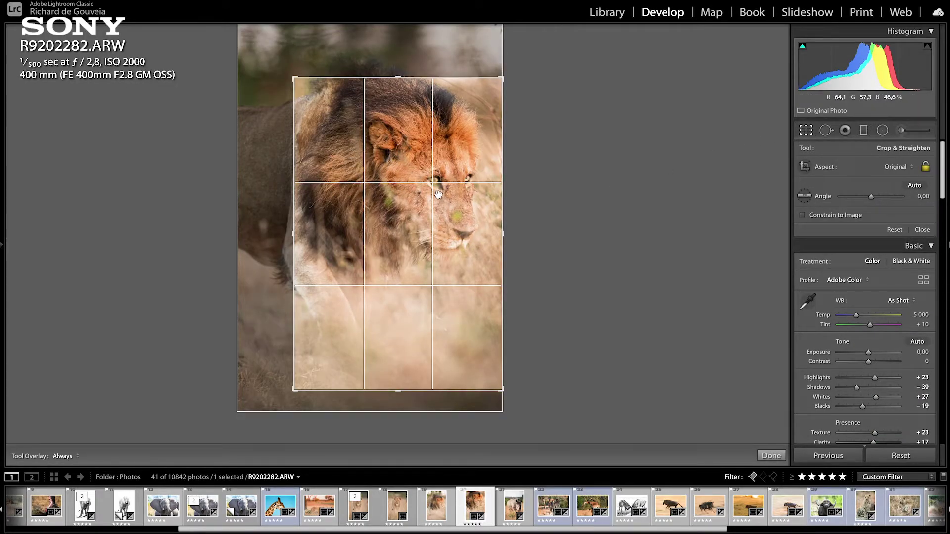
key(Return)
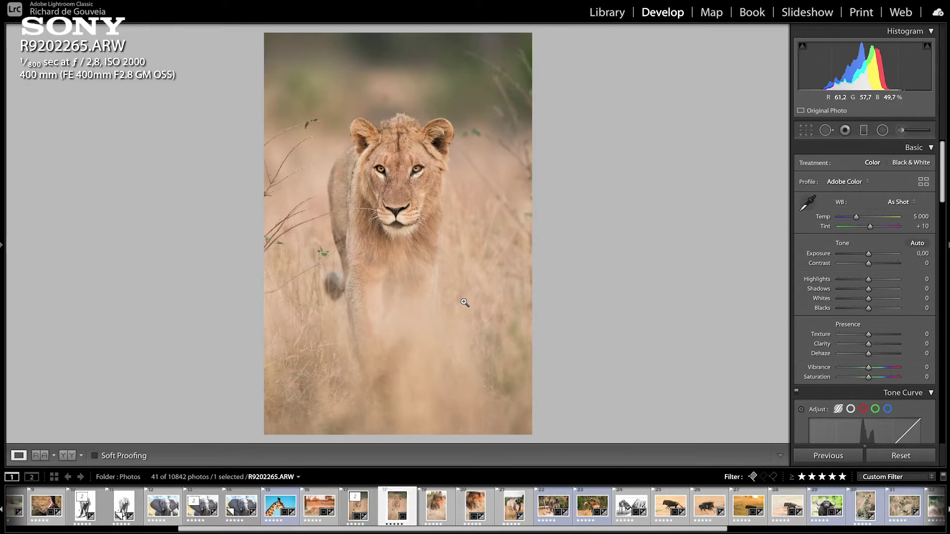
Open the elephant virtual copy R9200826 Copy 1 and review its HSL Luminance and Basic tone settings
click(356, 510)
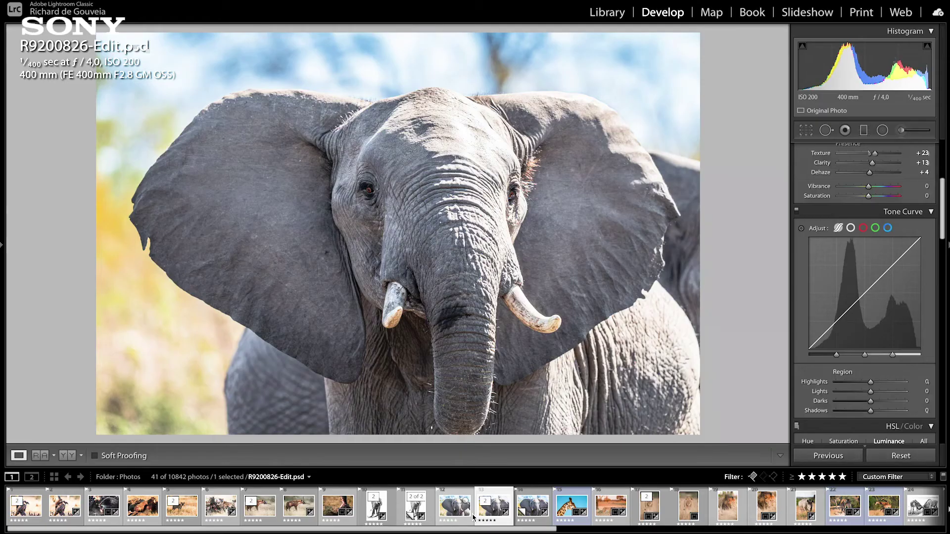
click(472, 514)
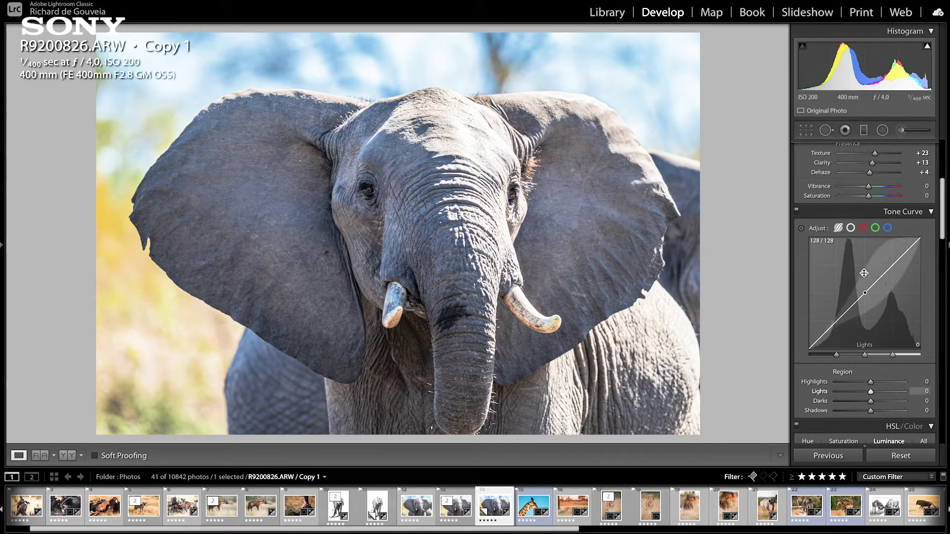
scroll(863, 316, down, 4)
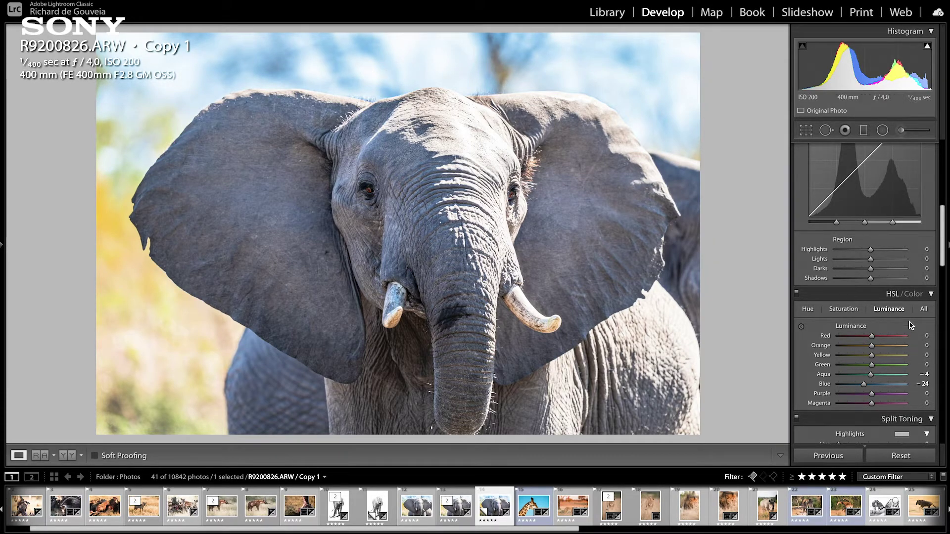
scroll(885, 259, up, 8)
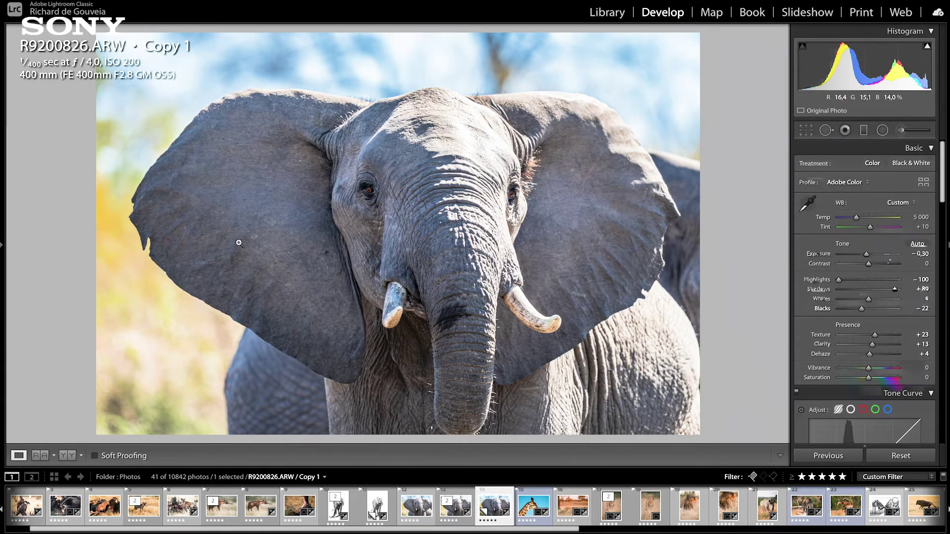
Inspect the skin of the elephant's ear in the virtual copy and the sky in the original at close zoom
click(299, 227)
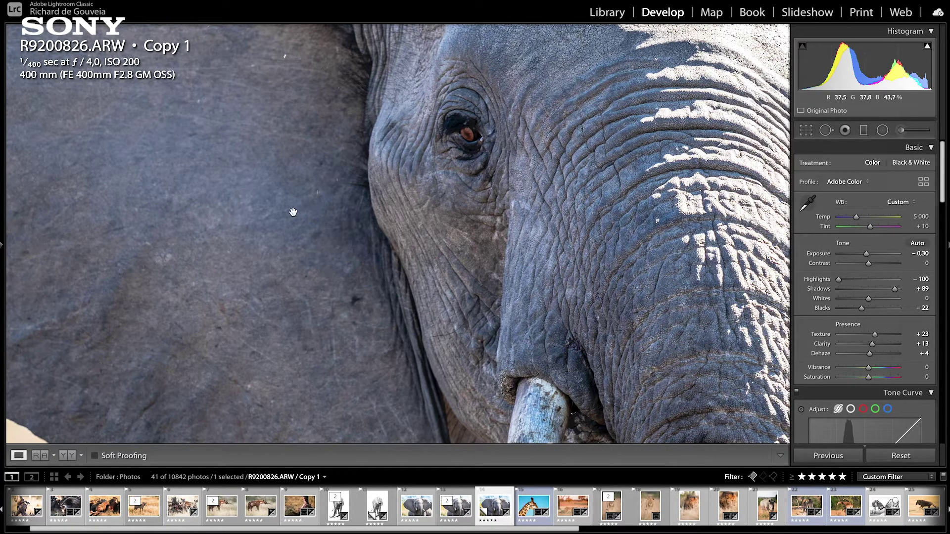
click(273, 253)
key(Left)
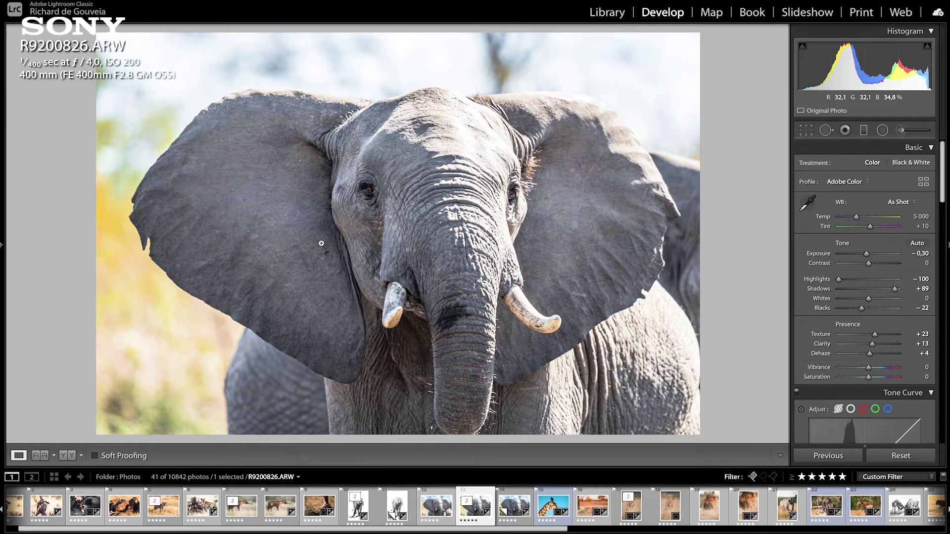
click(391, 226)
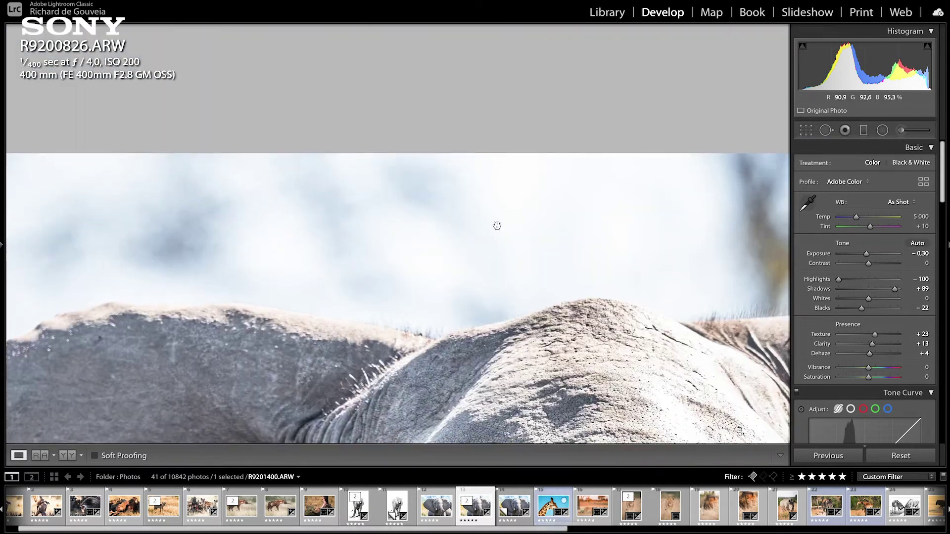
click(528, 301)
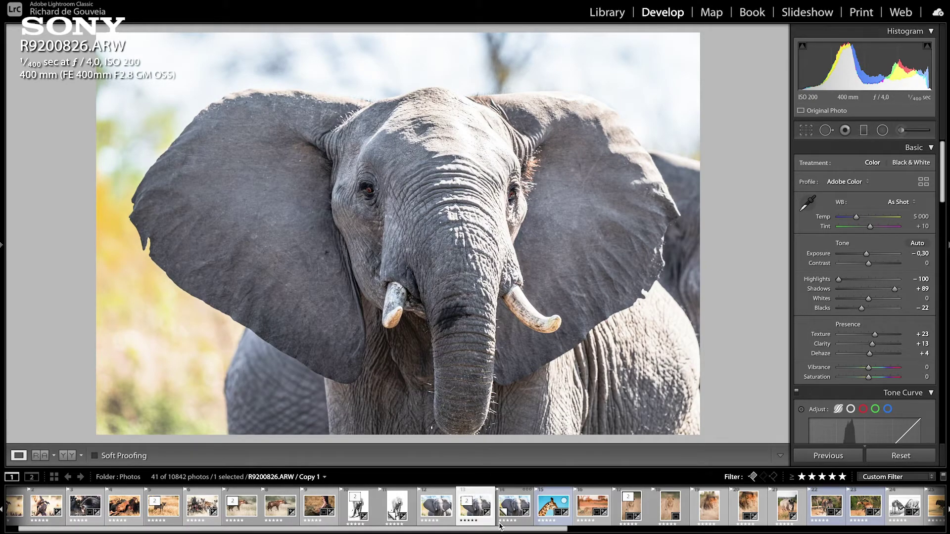
Select both the original elephant photo and its virtual copy and open them together as layers in Photoshop
super+click(511, 513)
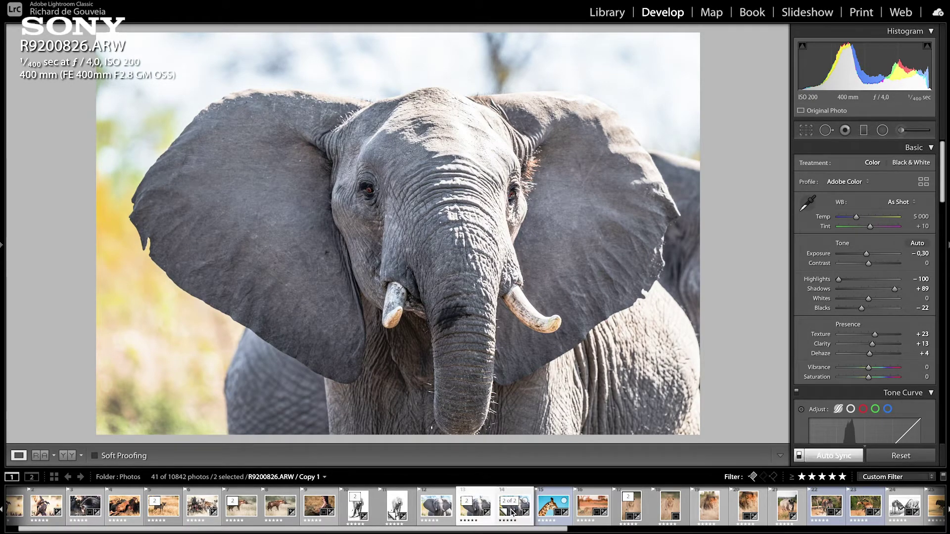
right_click(539, 153)
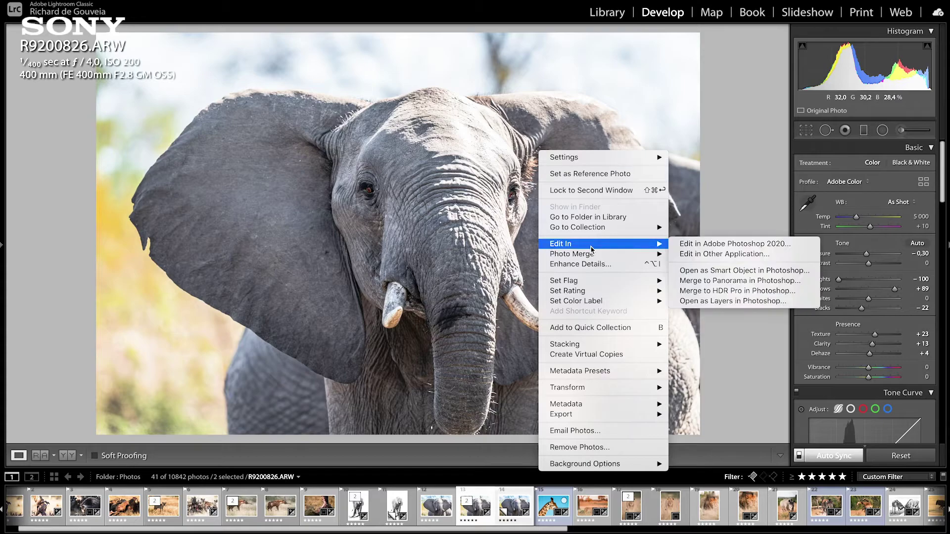
mouse_move(643, 245)
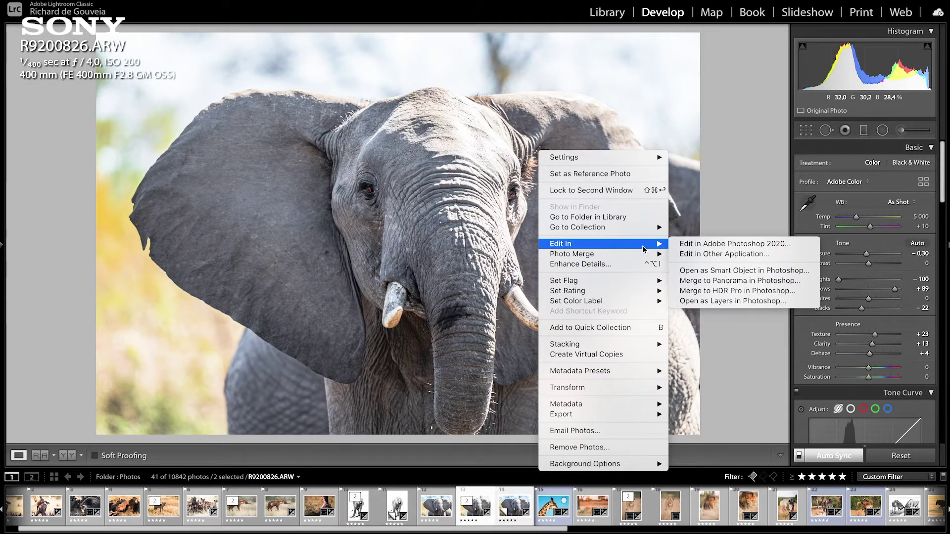
click(732, 301)
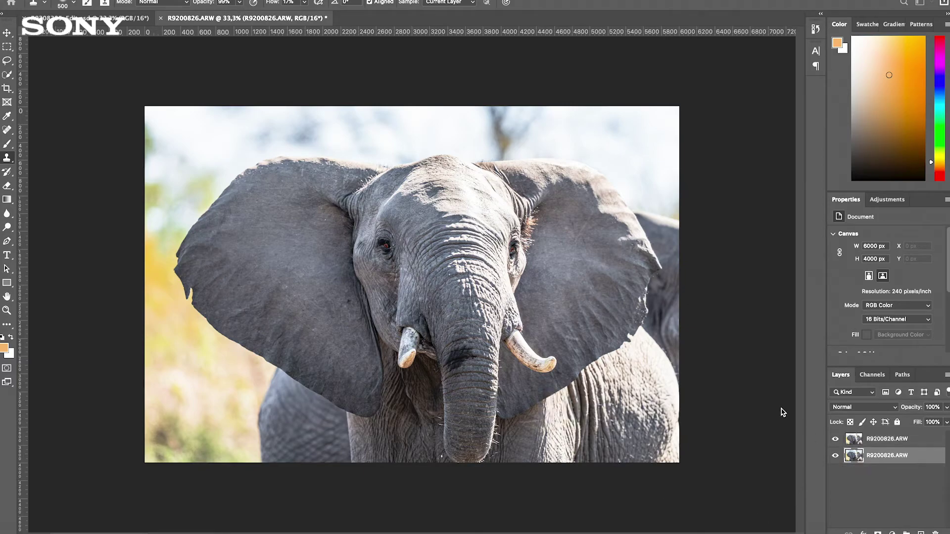
Put the blue-sky layer above the pale-sky layer and hide its elephant by painting black on a new layer mask
drag(850, 445, 854, 473)
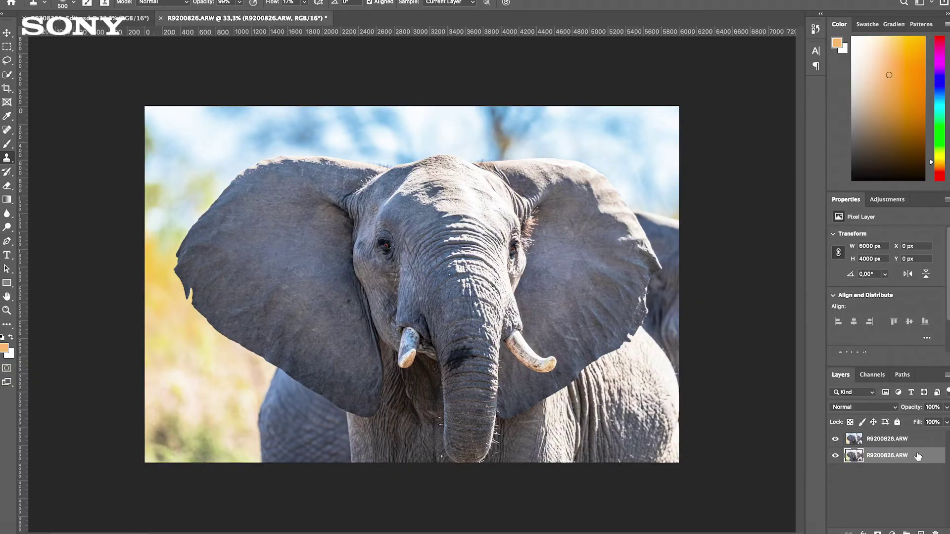
click(855, 445)
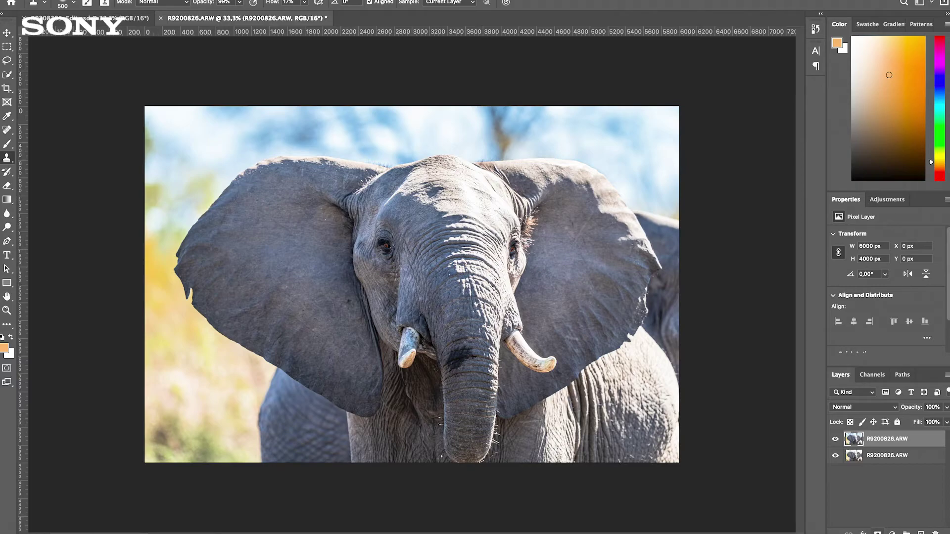
click(877, 532)
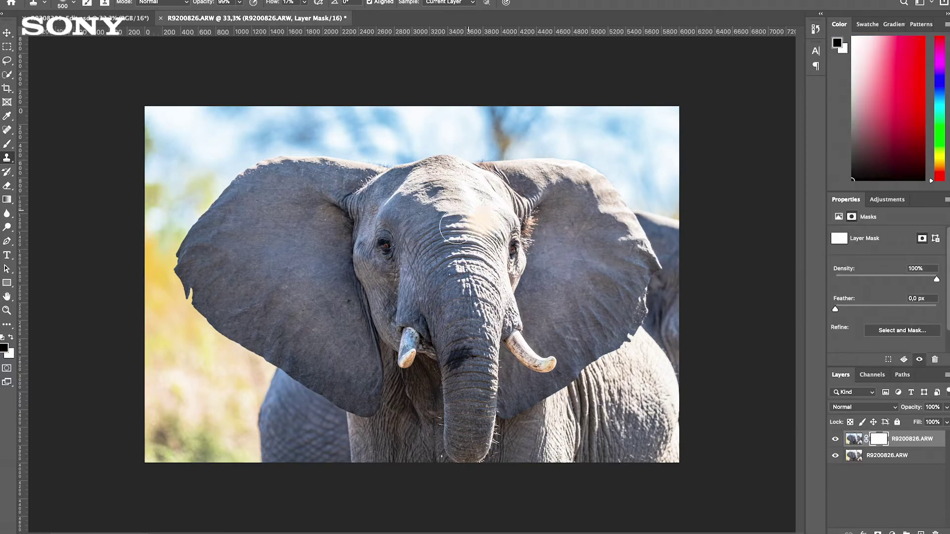
click(7, 146)
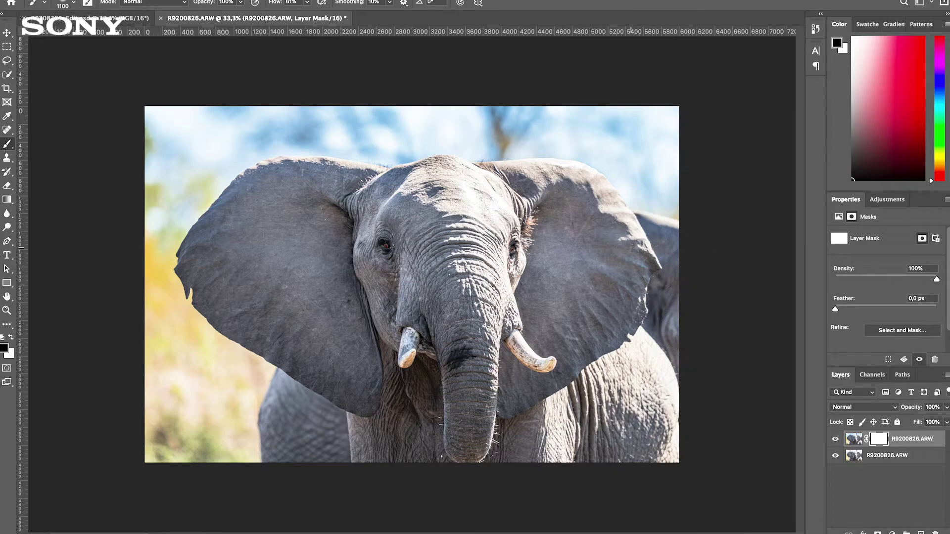
drag(455, 304, 446, 297)
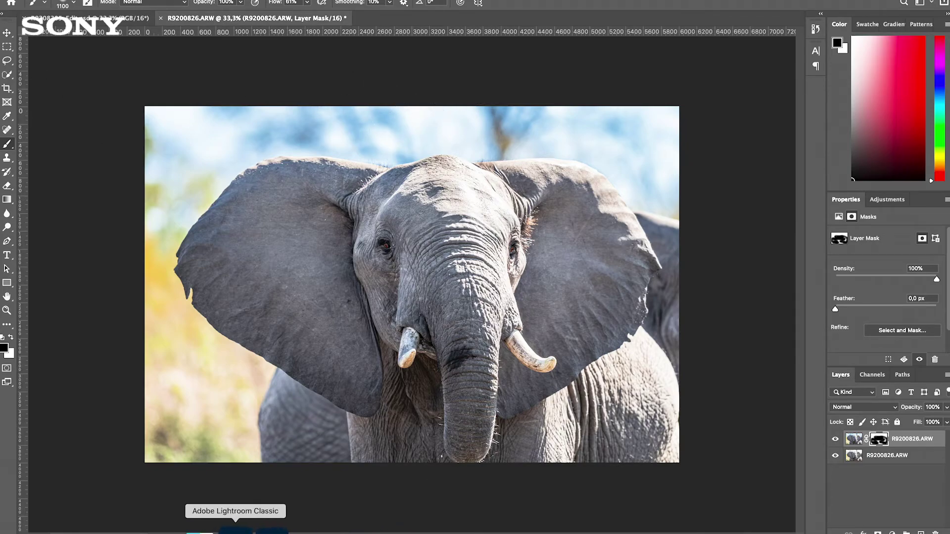
Switch back to Lightroom Classic, open the cheetah photo R9201658 and compare it before and after editing
click(234, 530)
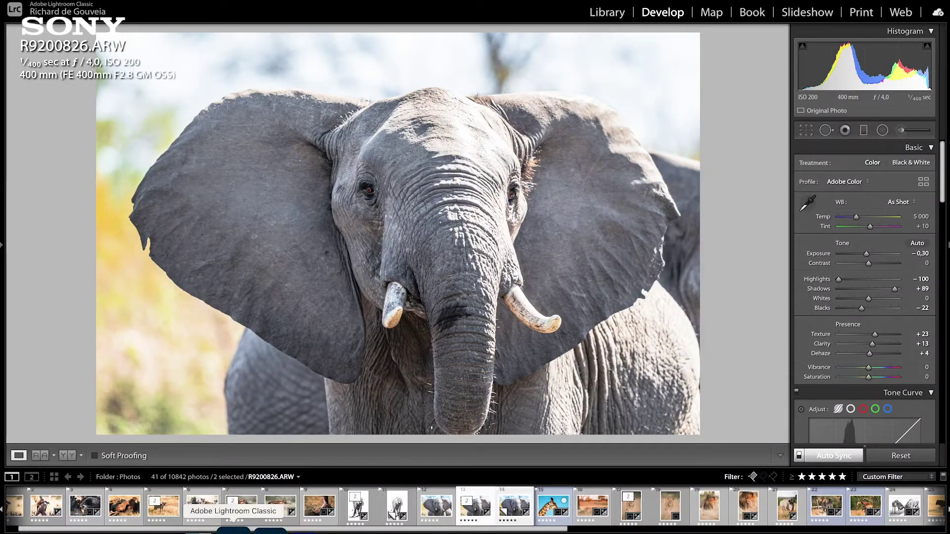
click(434, 513)
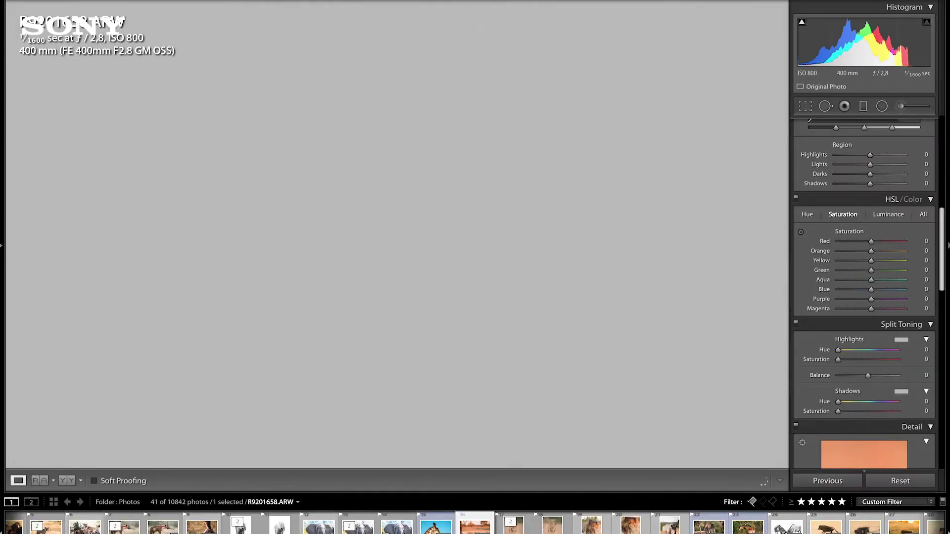
key(y)
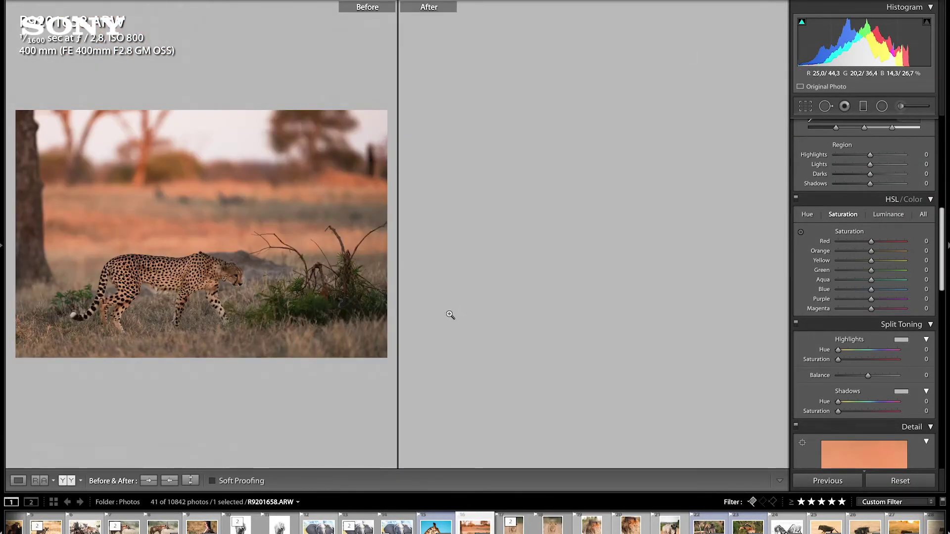
click(947, 245)
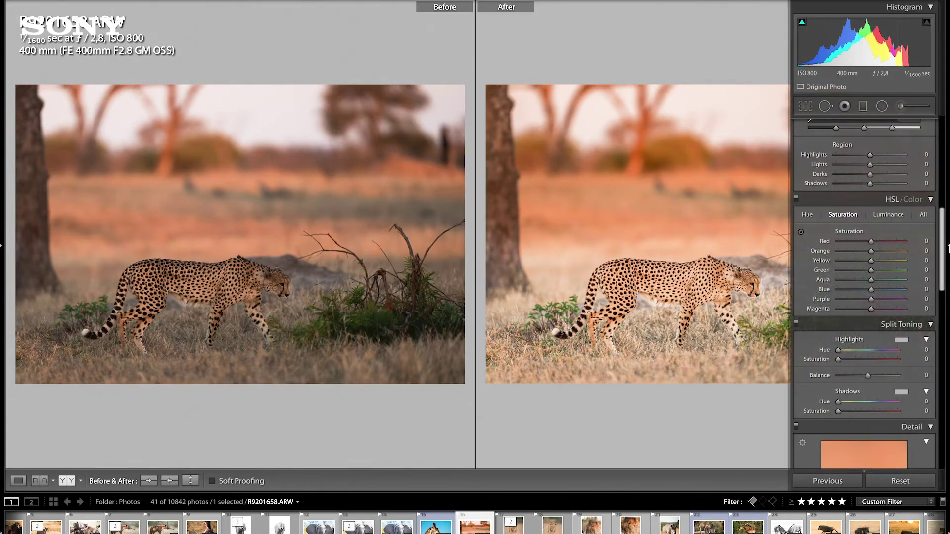
click(946, 248)
key(y)
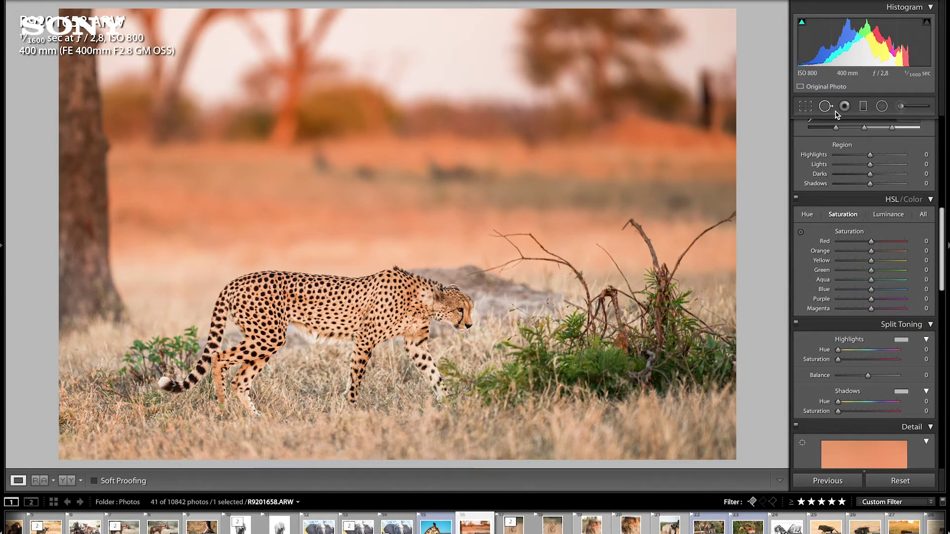
Examine the settings and coverage of both graduated filters on the cheetah photo, and compare the photo before and after
click(864, 107)
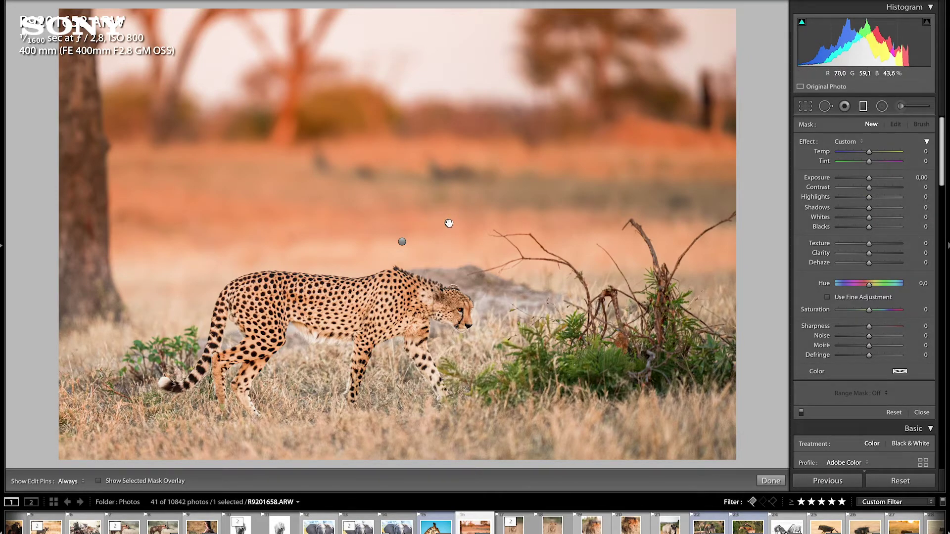
click(448, 224)
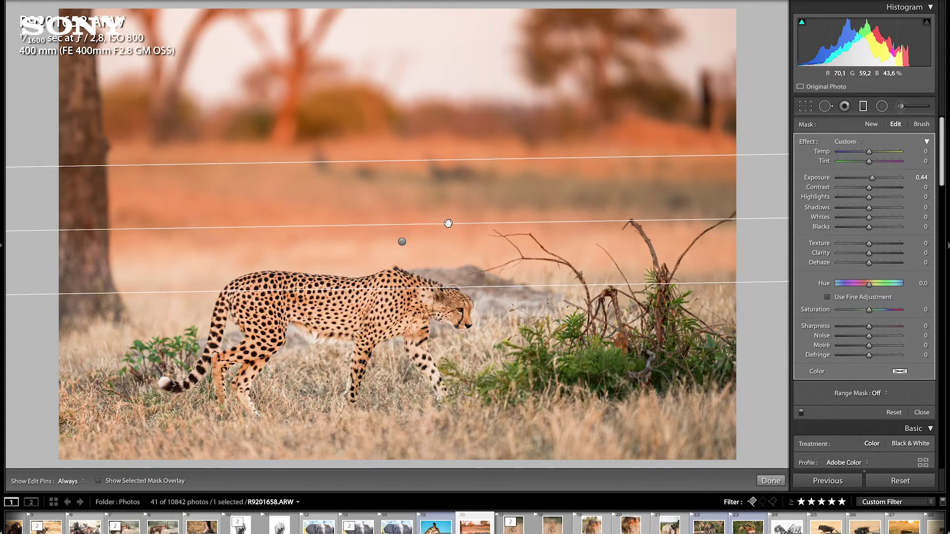
mouse_move(448, 223)
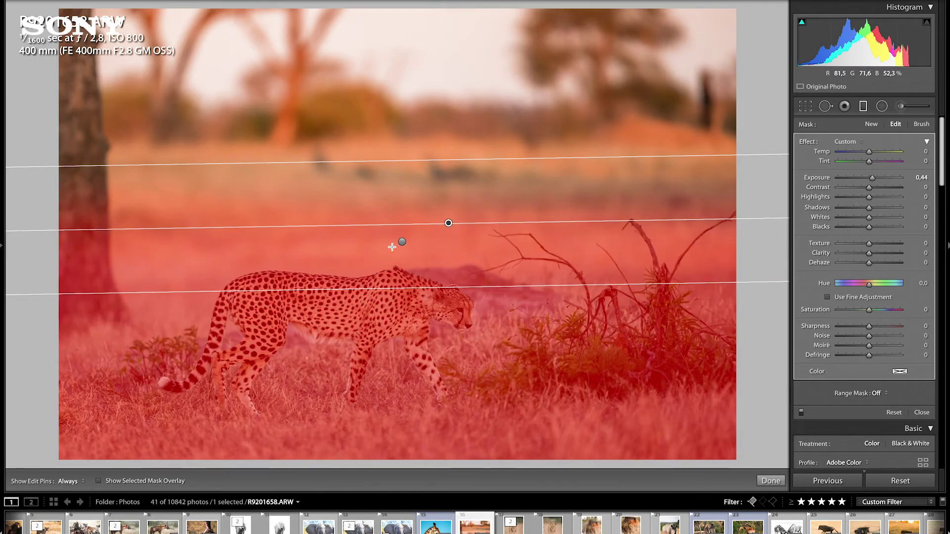
click(402, 242)
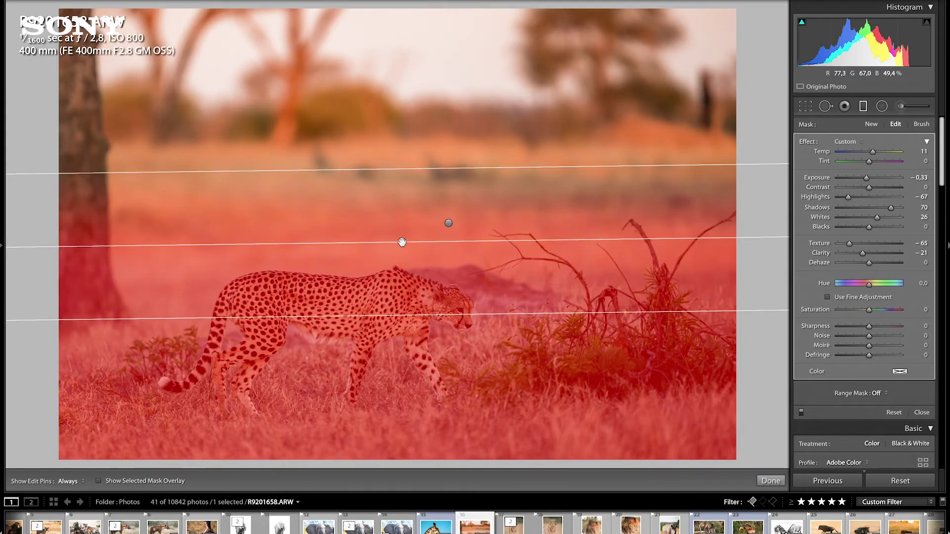
mouse_move(402, 242)
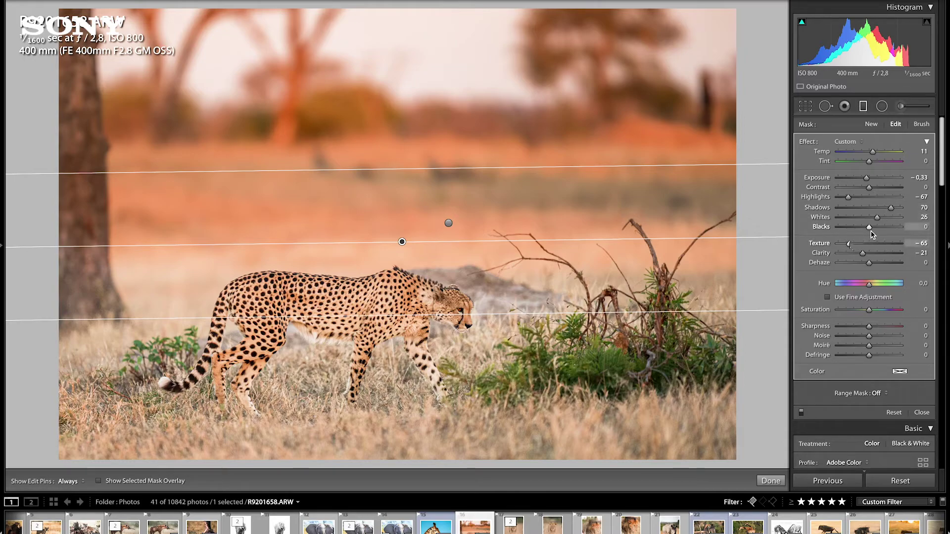
click(449, 223)
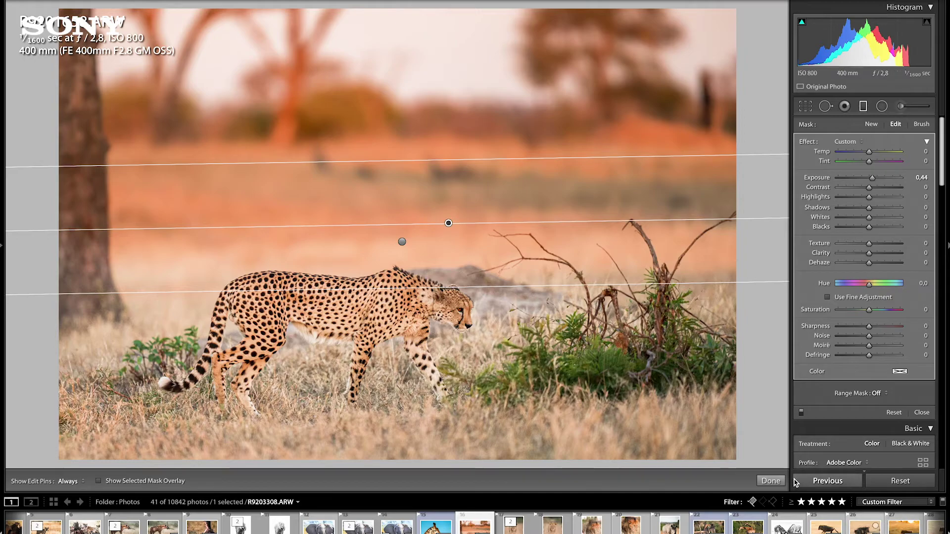
click(770, 480)
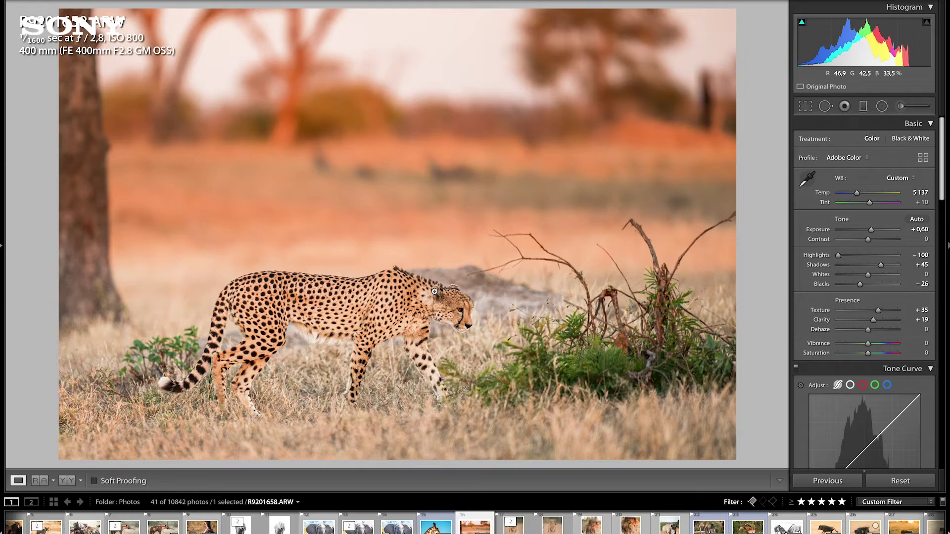
key(y)
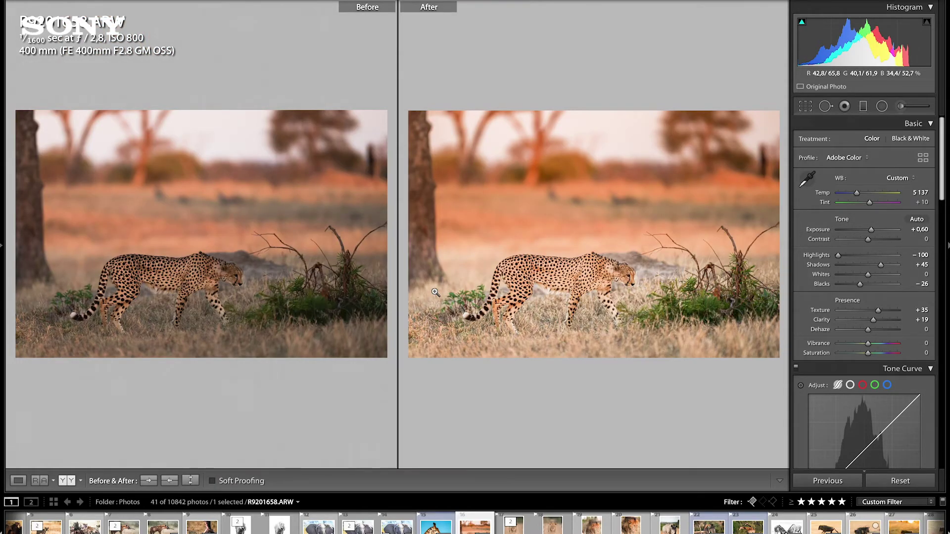
key(y)
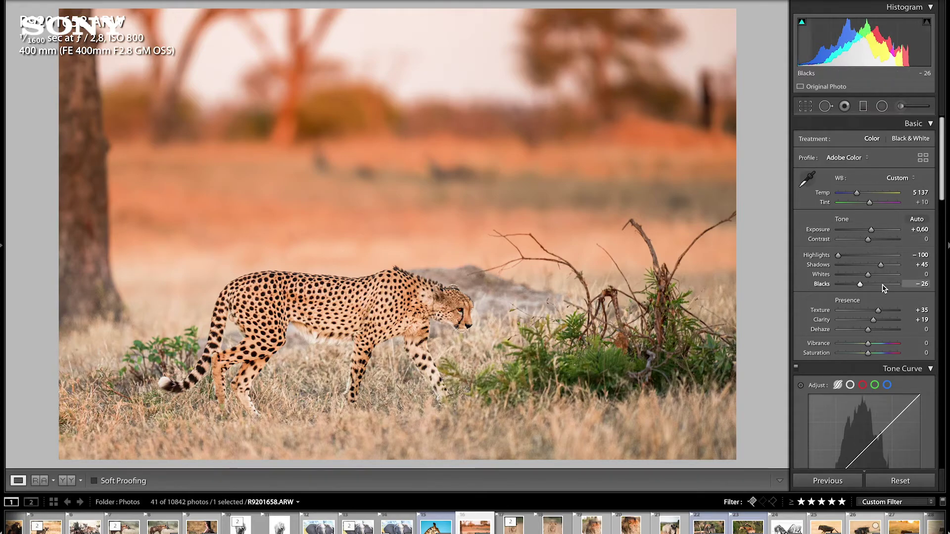
Open the buffalo photo R9204699 for developing and inspect the detail in its face up close
key(g)
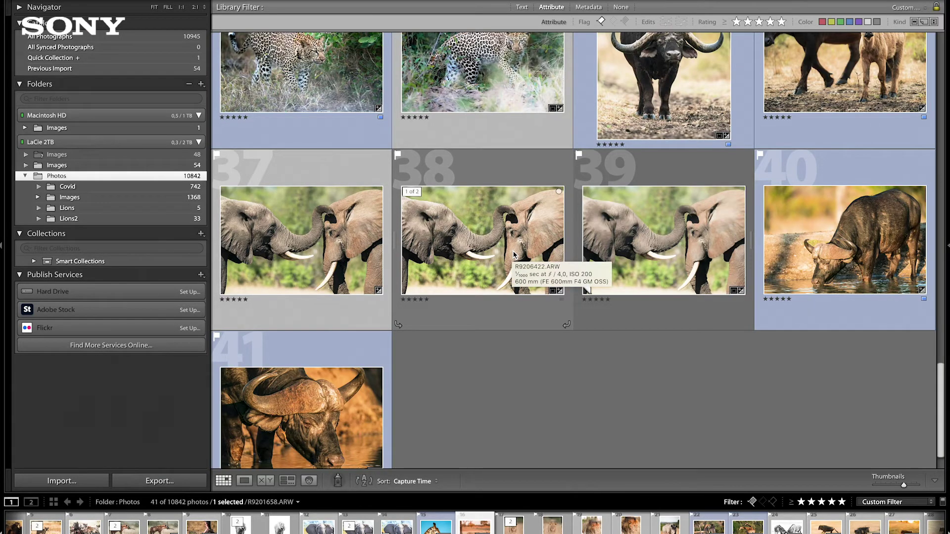
scroll(514, 254, up, 3)
double_click(679, 153)
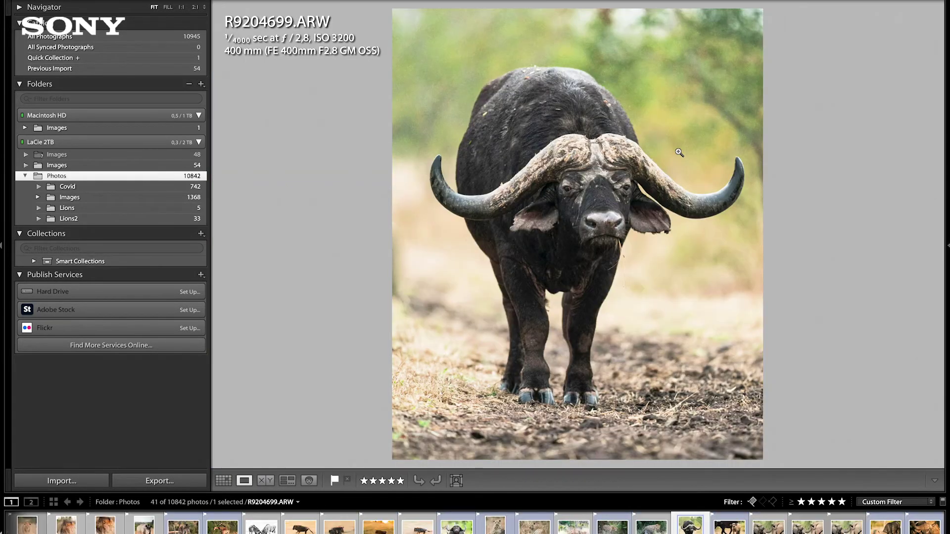
key(d)
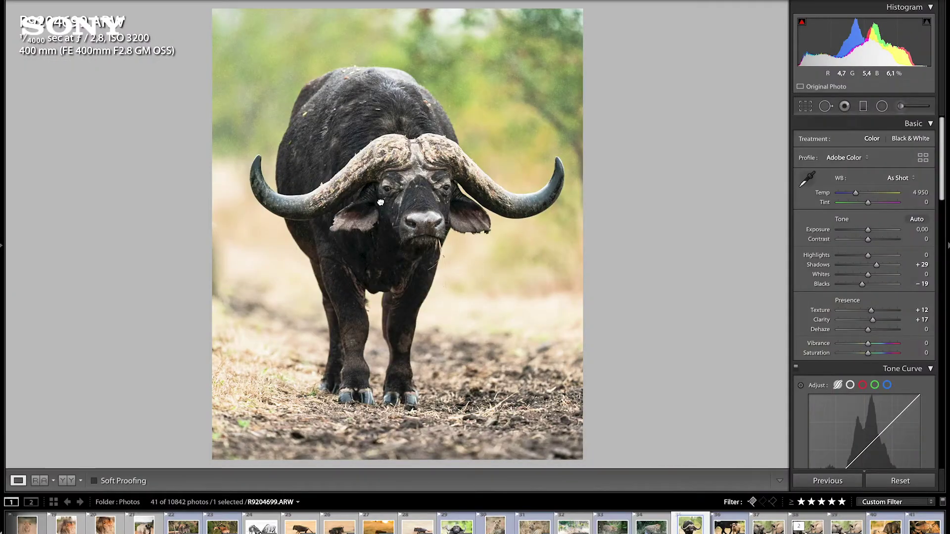
click(409, 190)
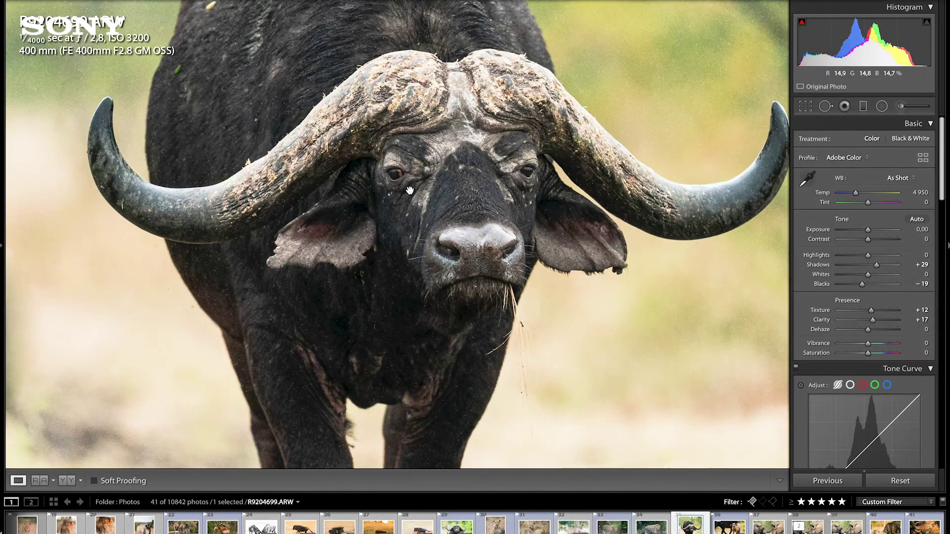
click(434, 178)
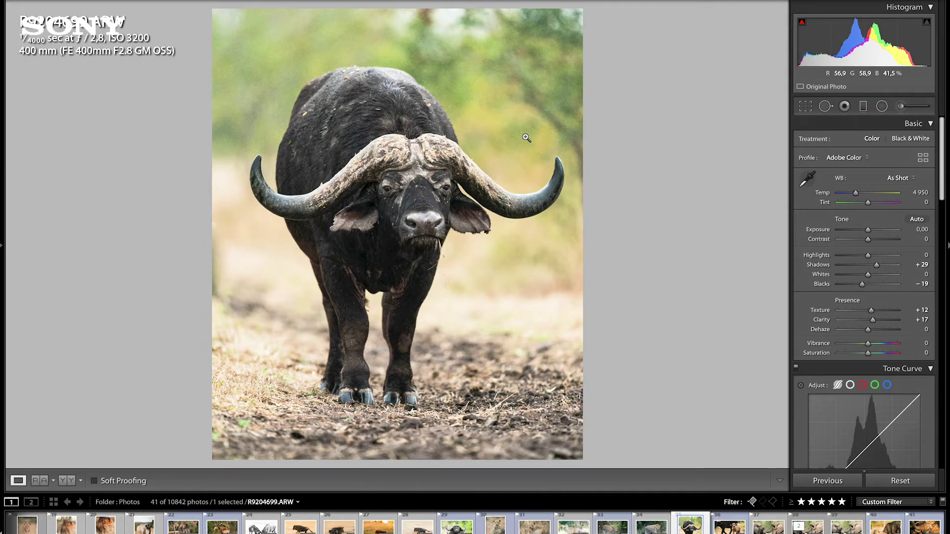
click(435, 199)
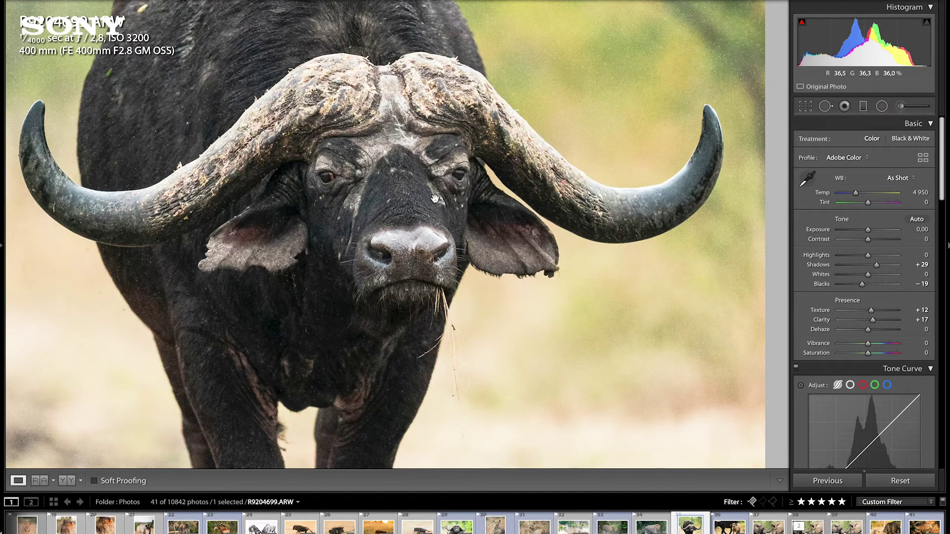
click(435, 198)
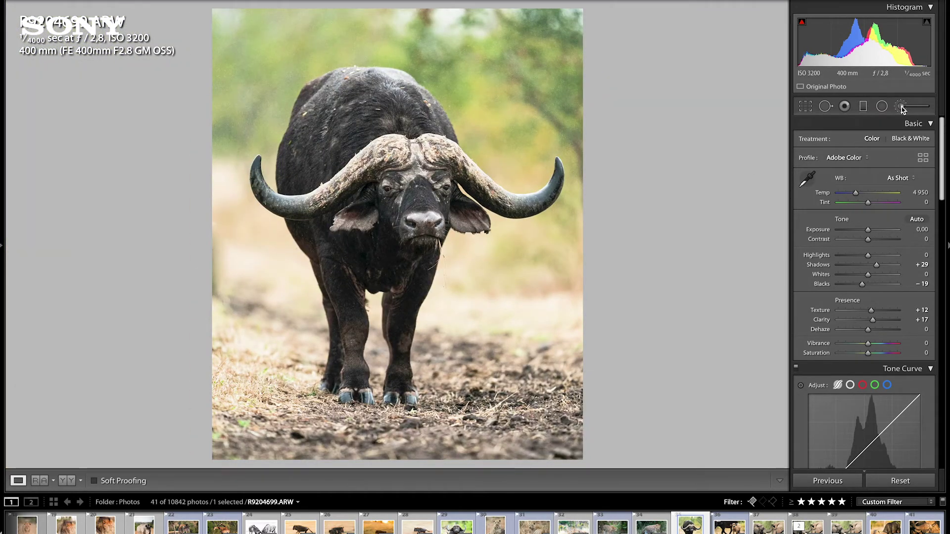
Set up the Adjustment Brush with Feather 0, Flow 100 and Auto Mask enabled, and hide the edit pins
click(901, 107)
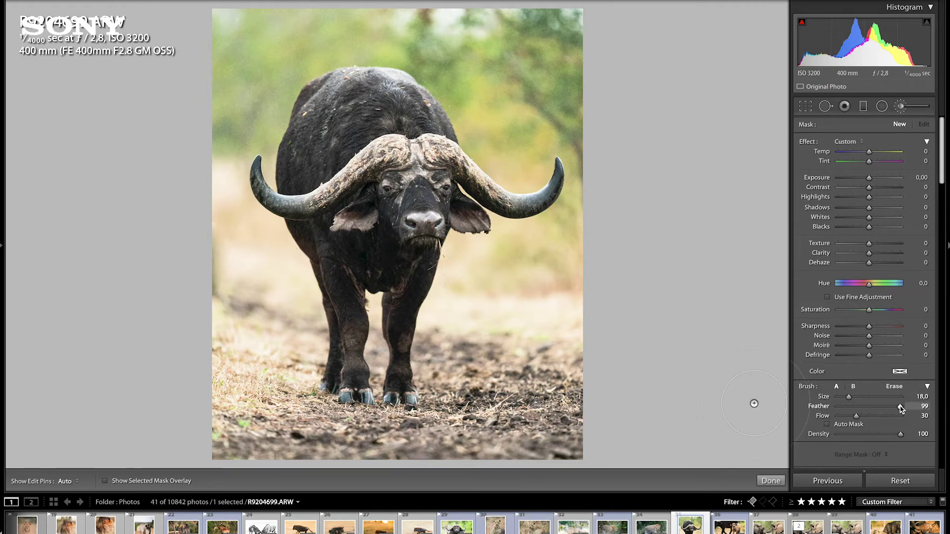
mouse_move(900, 408)
mouse_down()
mouse_move(851, 411)
mouse_move(935, 421)
mouse_up()
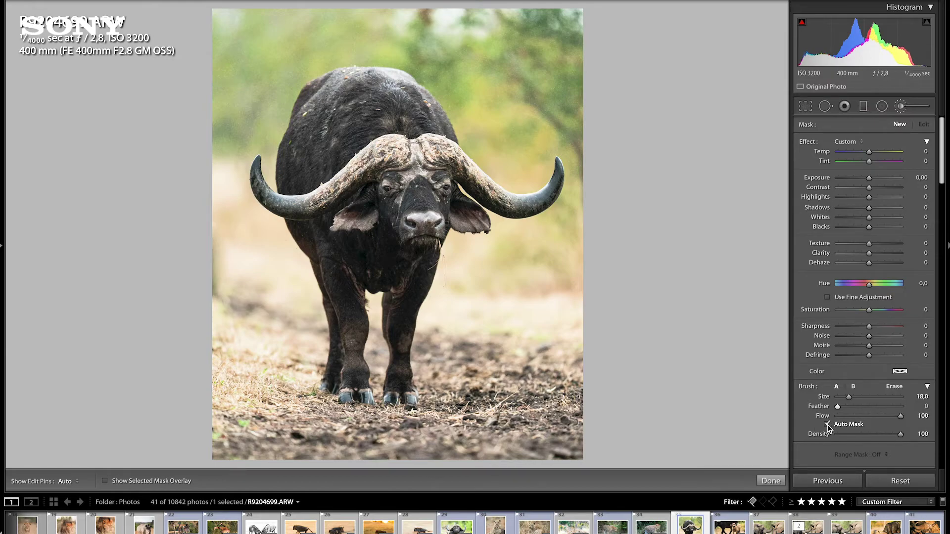
click(827, 424)
key(h)
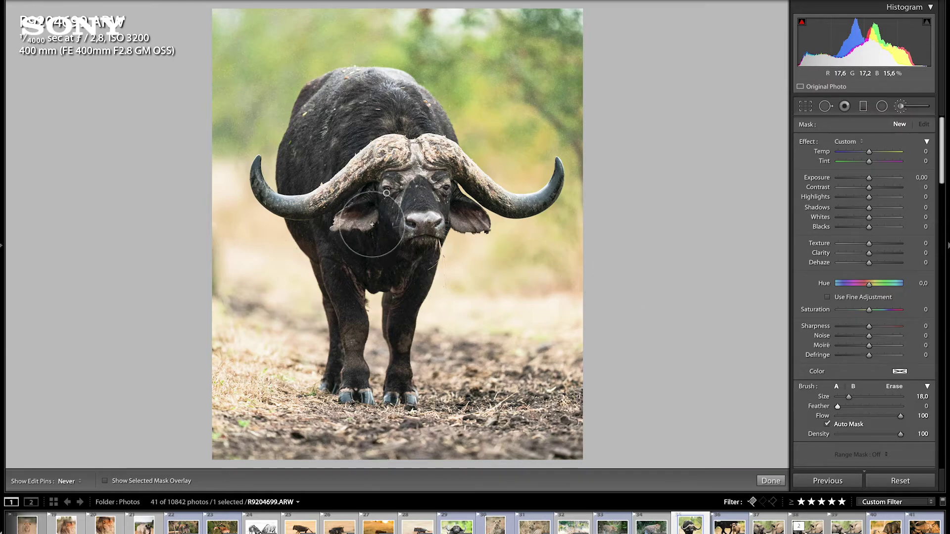
Paint a brush mask over the whole buffalo, including the horns and legs, with the red mask overlay shown
drag(374, 217, 378, 201)
key(o)
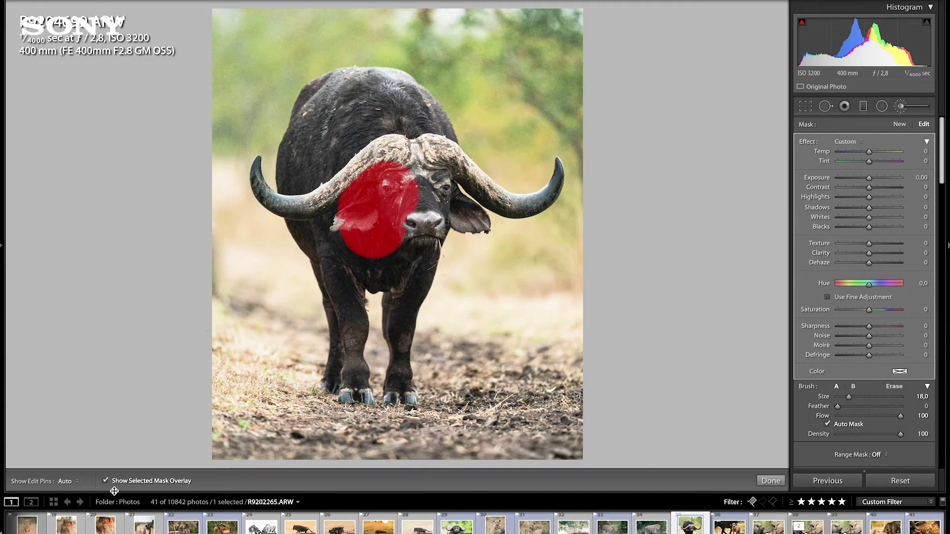
mouse_move(376, 163)
mouse_down()
mouse_move(369, 149)
mouse_move(336, 158)
mouse_move(360, 159)
mouse_move(336, 114)
mouse_move(307, 104)
mouse_move(376, 86)
mouse_move(431, 129)
mouse_move(440, 198)
mouse_move(385, 232)
mouse_move(296, 155)
mouse_move(328, 222)
mouse_move(392, 229)
mouse_move(397, 389)
mouse_move(349, 326)
mouse_move(339, 261)
mouse_move(281, 173)
mouse_move(450, 168)
mouse_move(514, 198)
mouse_move(491, 200)
mouse_up()
key(h)
key(h)
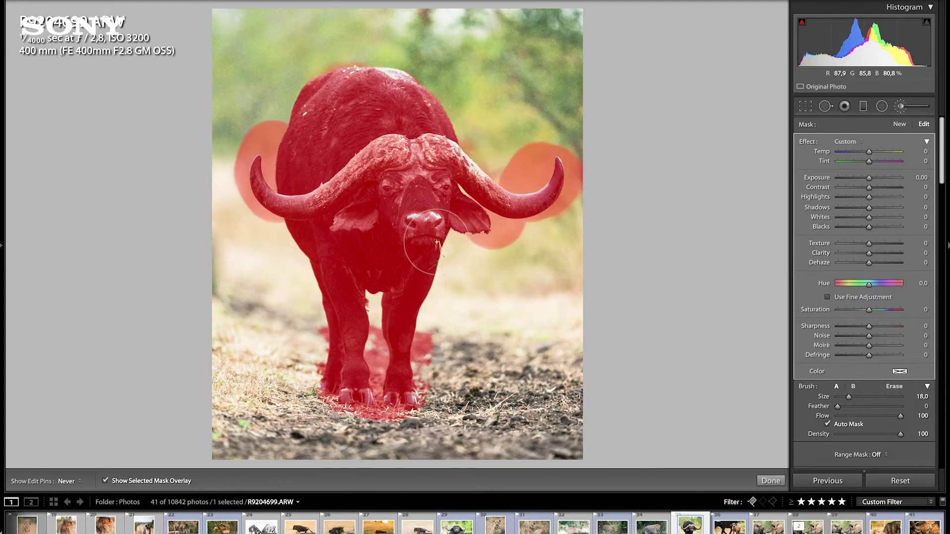
Erase the mask spill from the background around the horns, back and legs with a size 11 erase brush
key(alt)
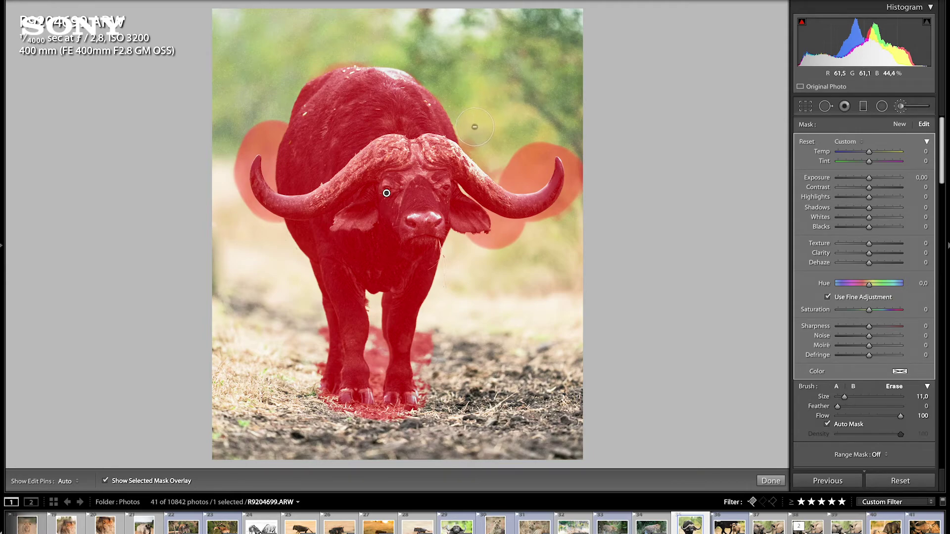
key(h)
mouse_move(477, 141)
mouse_down()
mouse_move(525, 181)
mouse_move(552, 141)
mouse_move(577, 162)
mouse_move(574, 186)
mouse_move(555, 214)
mouse_move(465, 246)
mouse_up()
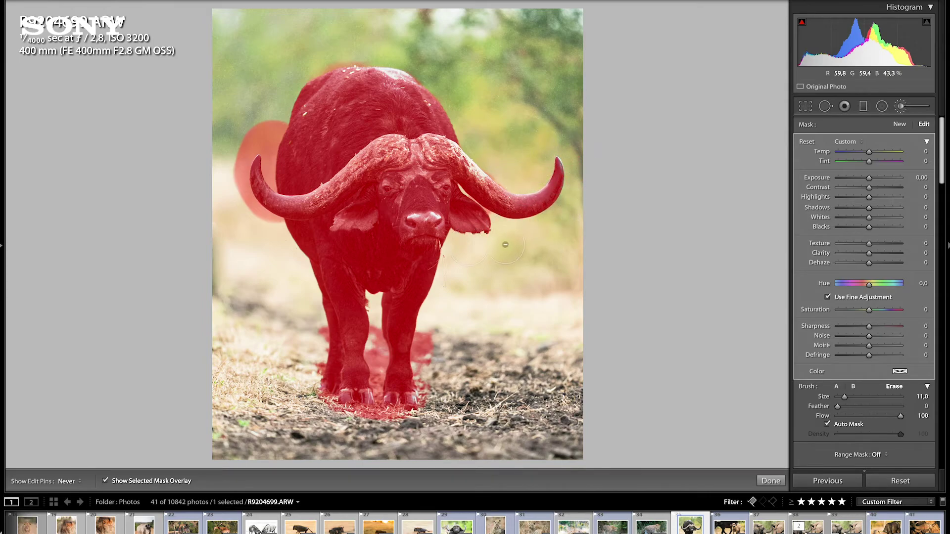
mouse_move(452, 319)
mouse_down()
mouse_move(430, 368)
mouse_move(415, 356)
mouse_move(418, 341)
mouse_move(374, 413)
mouse_move(376, 341)
mouse_up()
mouse_move(308, 335)
mouse_down()
mouse_move(324, 390)
mouse_move(321, 381)
mouse_up()
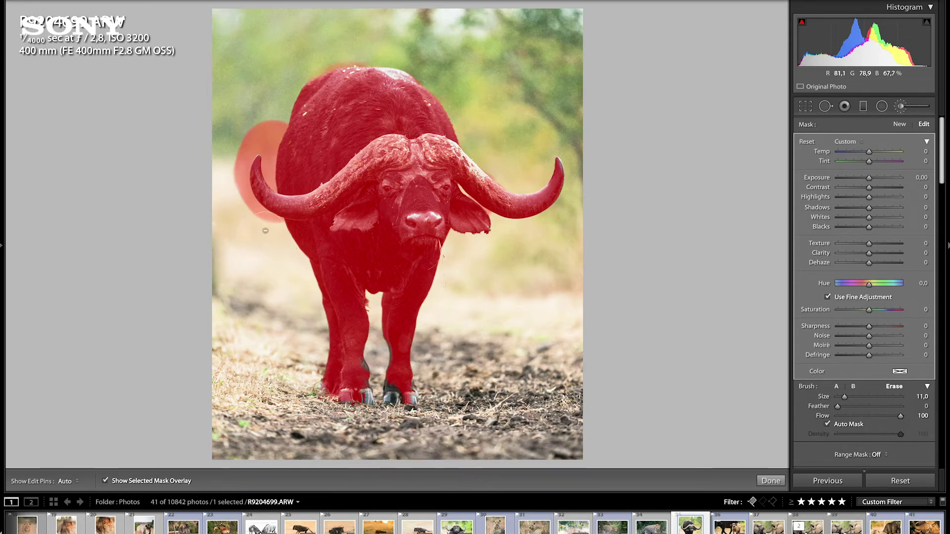
mouse_move(277, 223)
mouse_down()
mouse_move(243, 211)
mouse_move(230, 166)
mouse_move(272, 127)
mouse_move(270, 174)
mouse_up()
key(h)
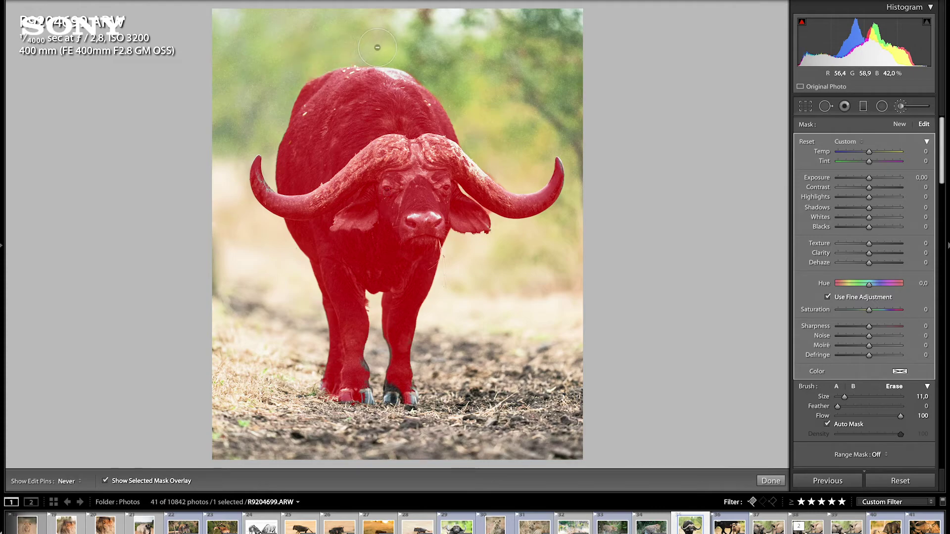
Reduce the Adjustment Brush size to 6
scroll(421, 124, up, 4)
scroll(454, 139, down, 6)
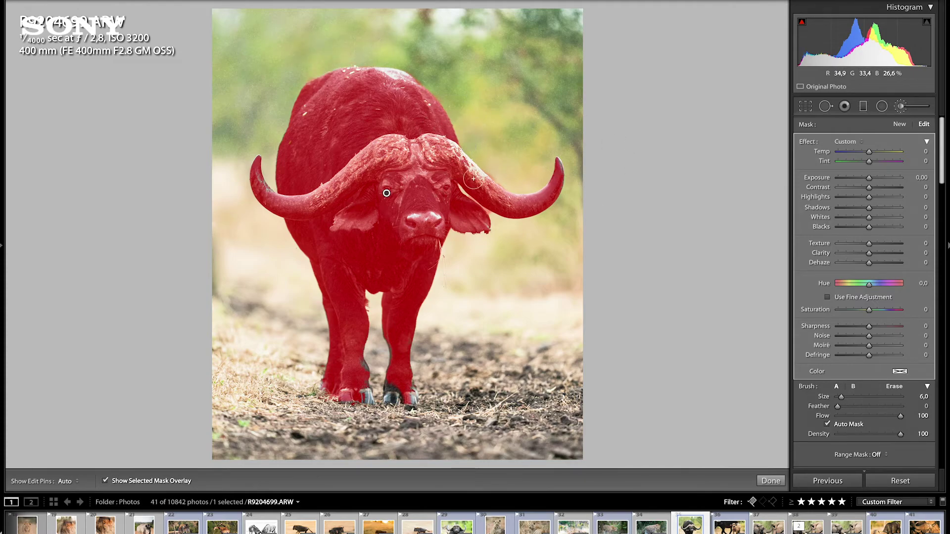
key(h)
key(h)
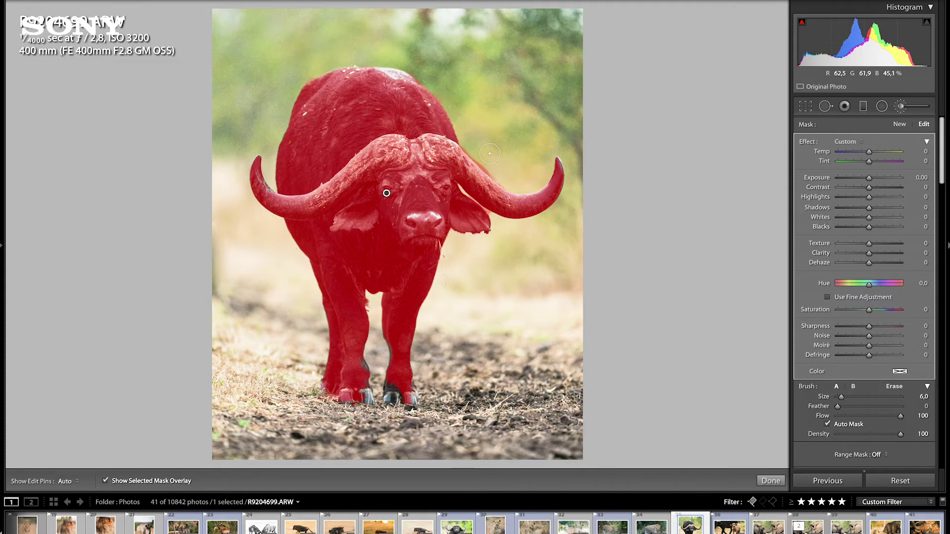
scroll(497, 147, up, 3)
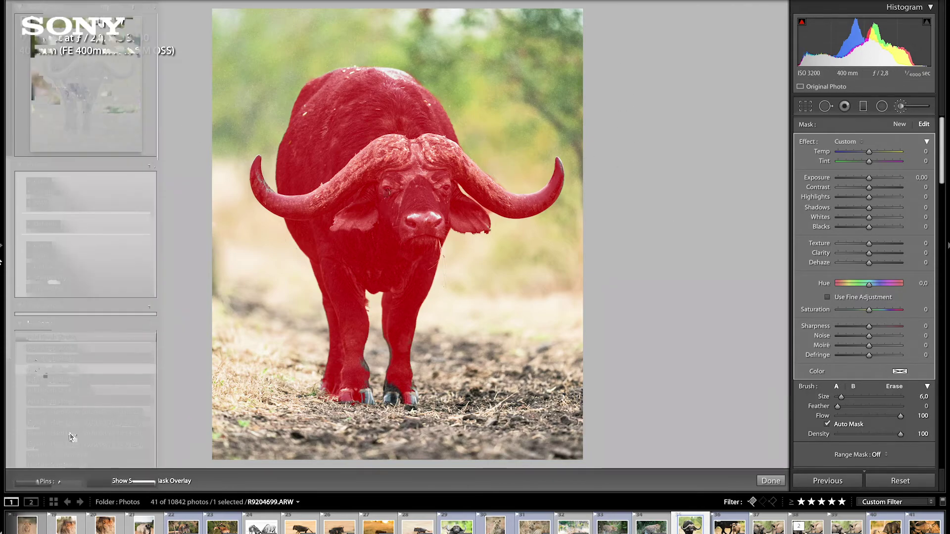
Hide the mask overlay and set the buffalo mask's Texture to 26 and Clarity to 16
click(105, 481)
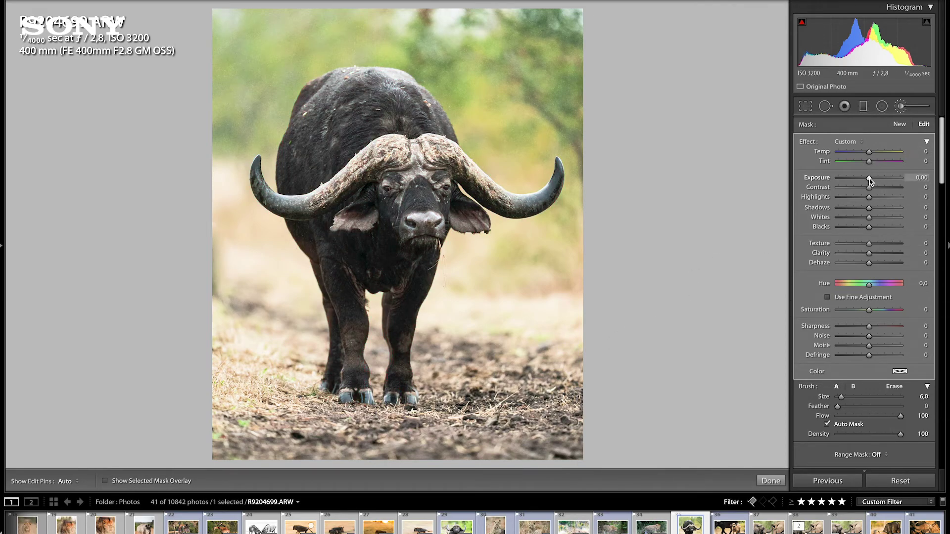
mouse_move(868, 177)
mouse_down()
mouse_move(879, 180)
mouse_move(853, 179)
mouse_move(916, 179)
mouse_move(801, 185)
mouse_move(936, 187)
mouse_move(870, 181)
mouse_up()
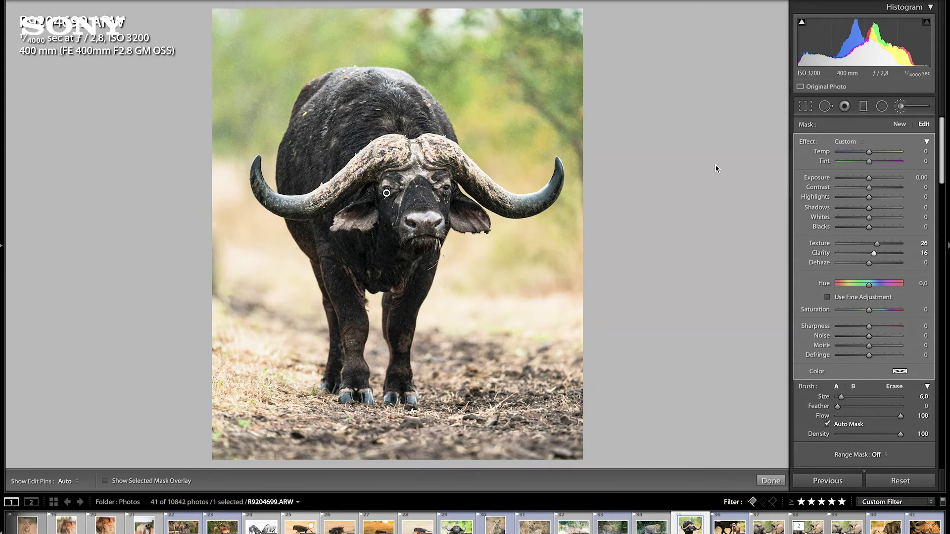
Soften the whole photo by setting the global Texture to -62 and Clarity to -52 in the Basic adjustments
scroll(869, 422, down, 10)
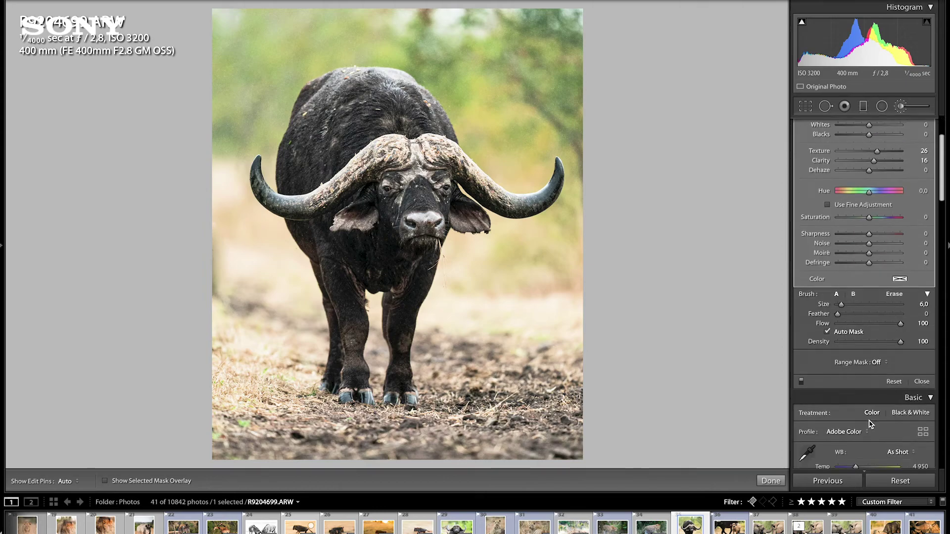
scroll(869, 422, down, 3)
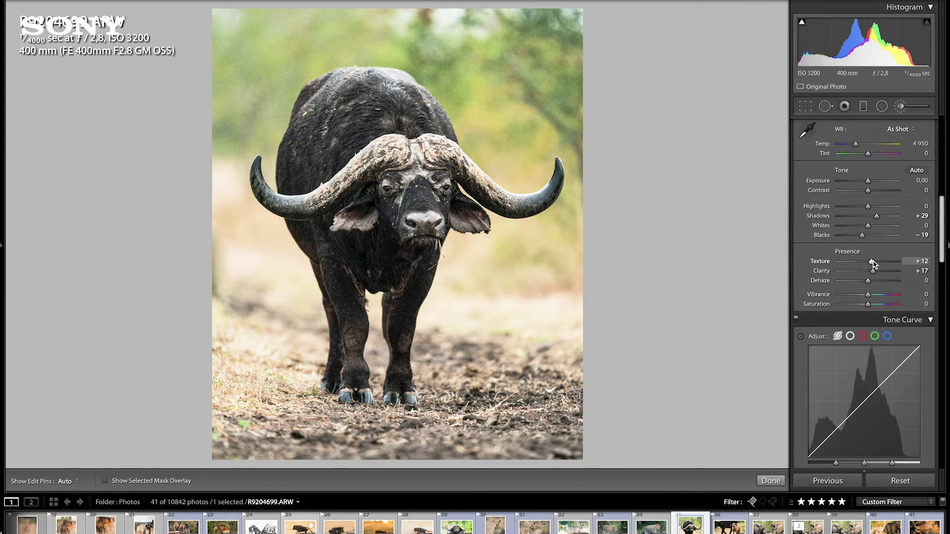
mouse_move(865, 263)
mouse_down()
mouse_move(849, 263)
mouse_move(861, 274)
mouse_move(851, 273)
mouse_up()
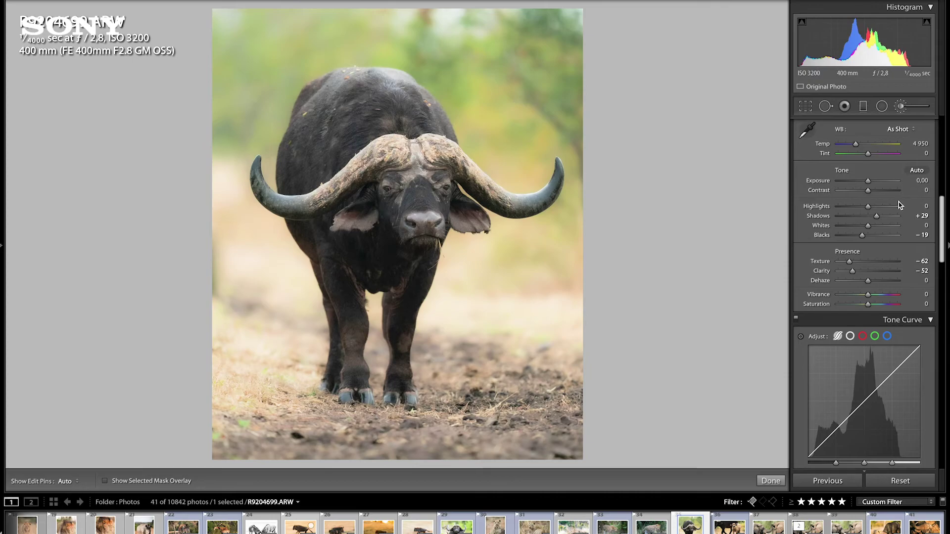
Raise the buffalo mask's Texture to 68 and Clarity to 84, and finish the brush edit
scroll(897, 212, up, 5)
scroll(883, 241, up, 1)
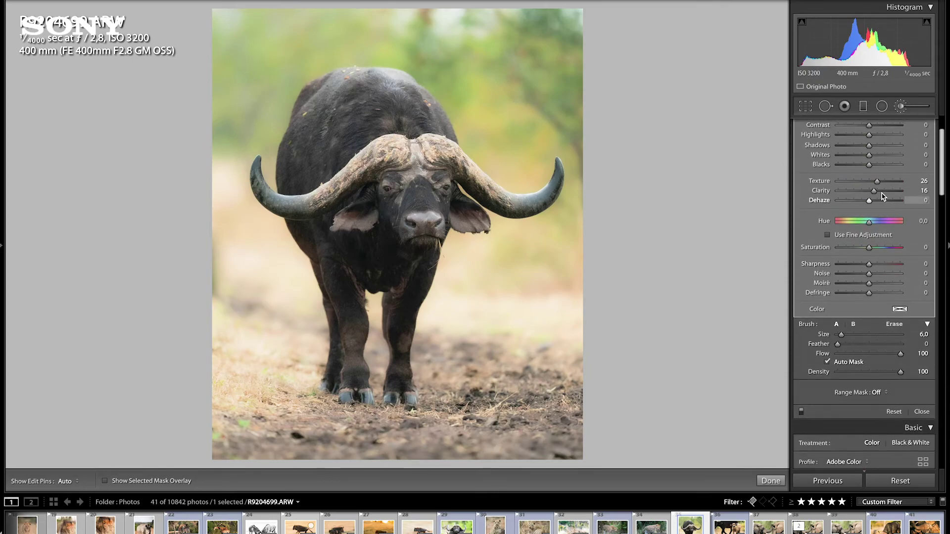
drag(877, 182, 896, 194)
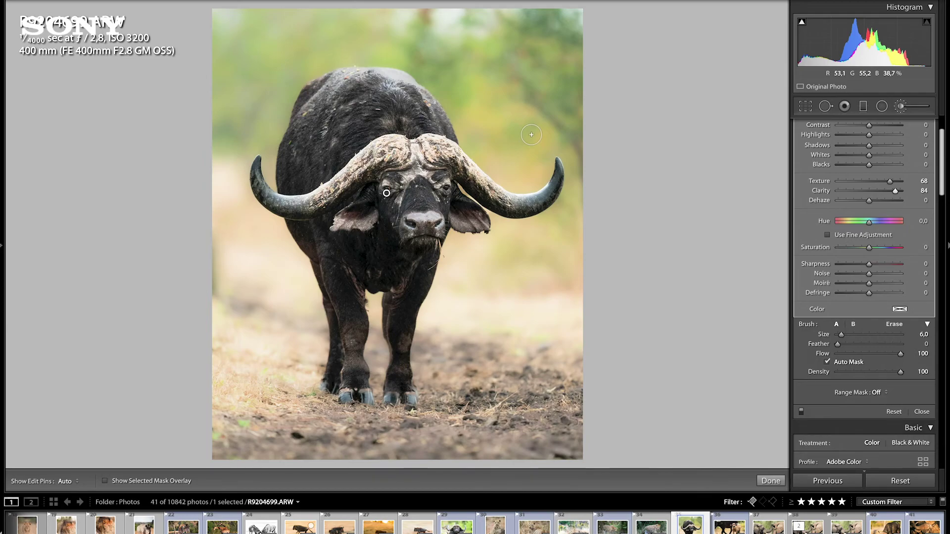
click(770, 481)
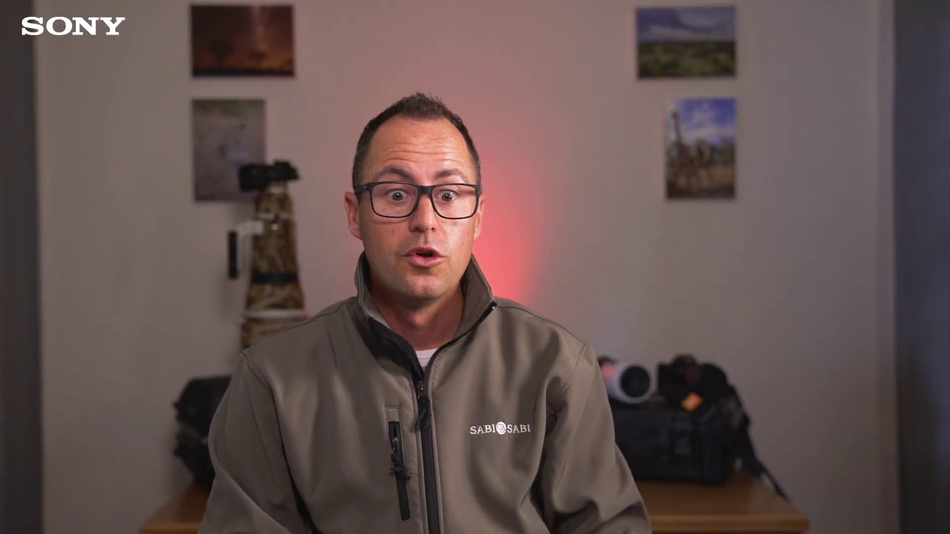